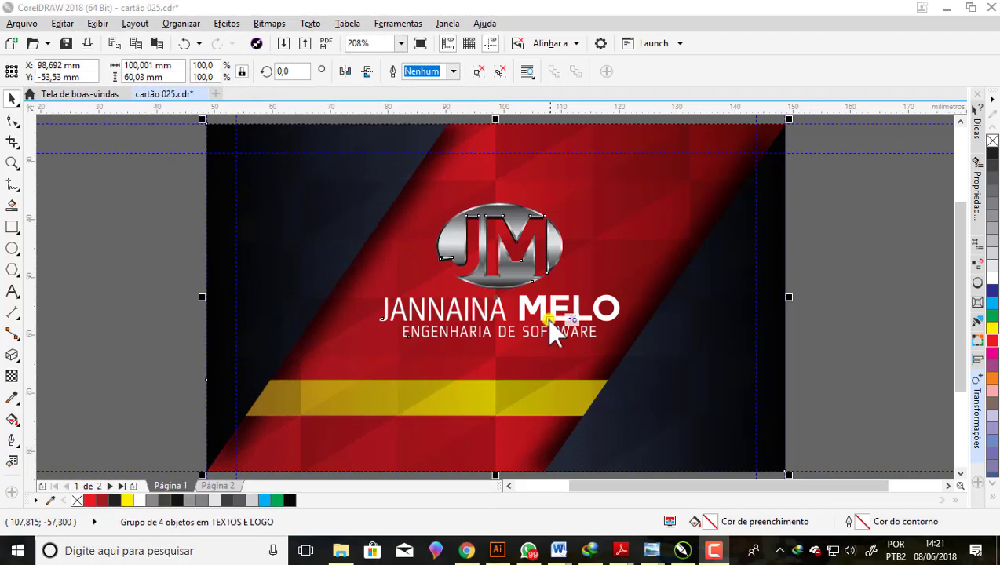
# - Browse the business card's front and second pages and fit the whole card in view
pyautogui.click(889, 249)
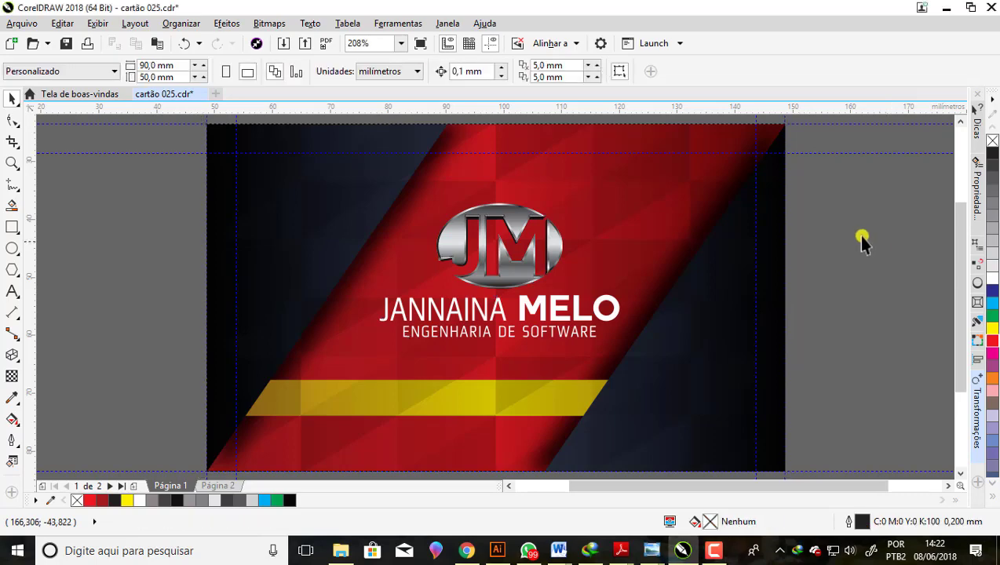
pyautogui.scroll(1, 531, 234)
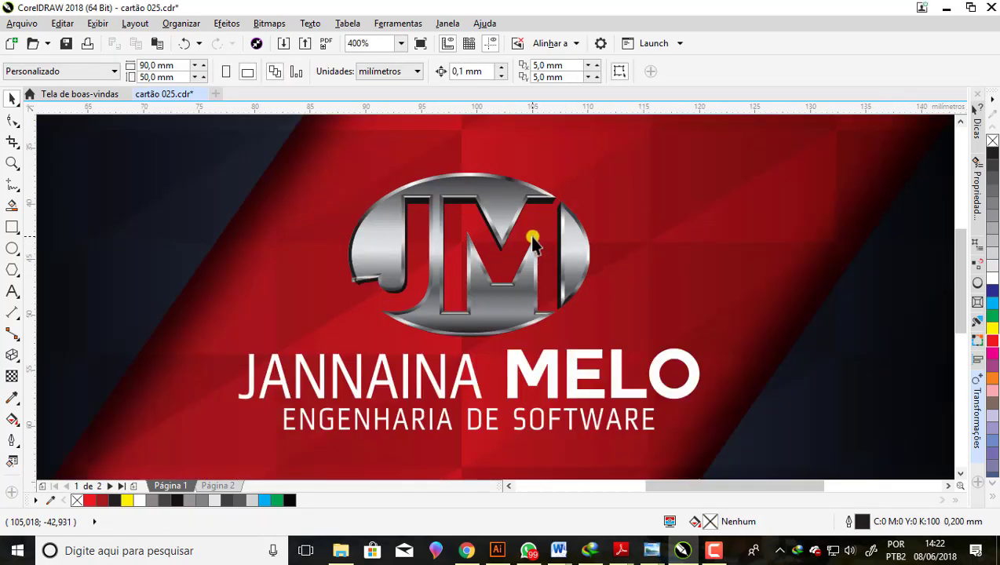
pyautogui.scroll(1, 532, 234)
pyautogui.scroll(-1, 436, 179)
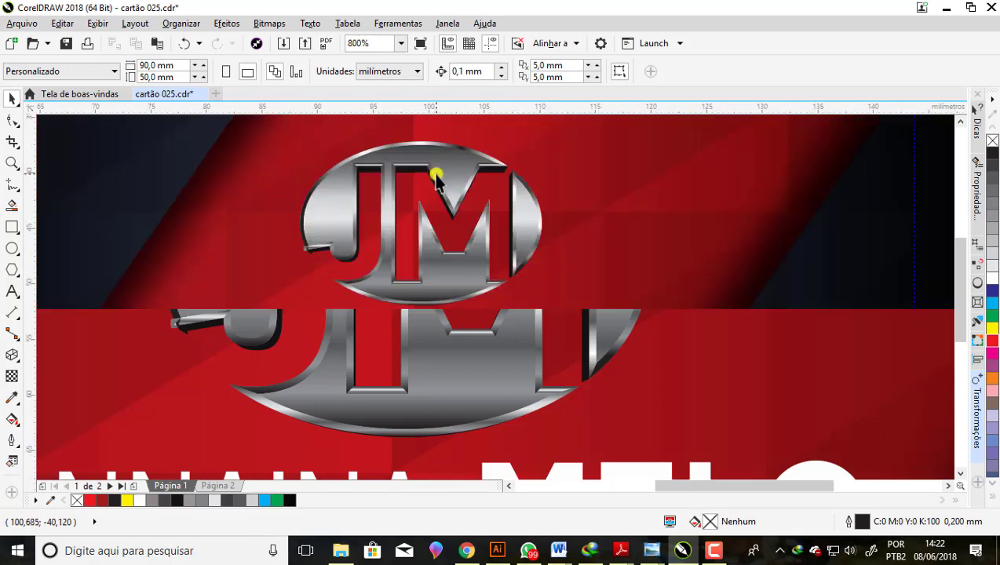
pyautogui.scroll(-1, 436, 179)
pyautogui.scroll(-1, 436, 179)
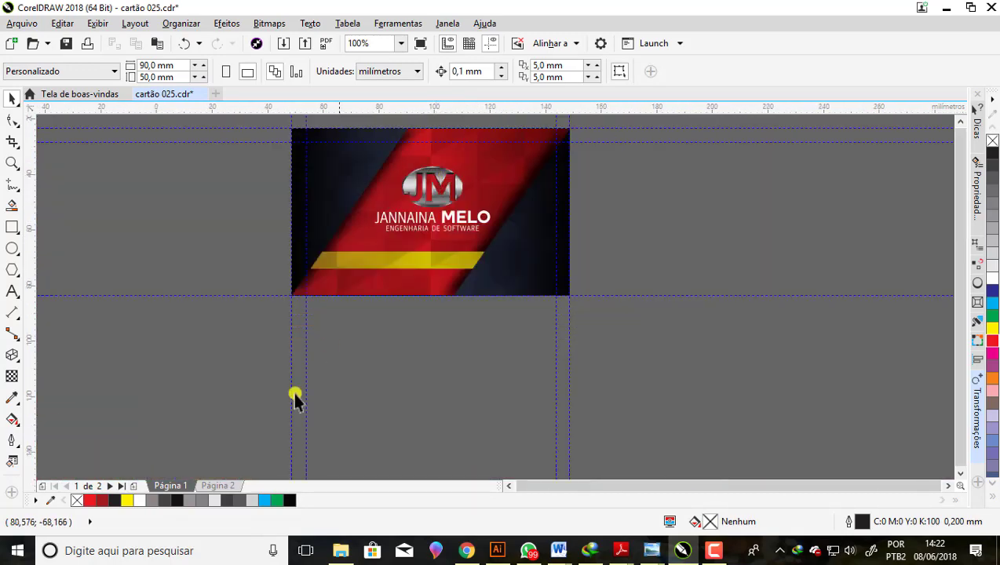
pyautogui.click(219, 487)
pyautogui.click(168, 486)
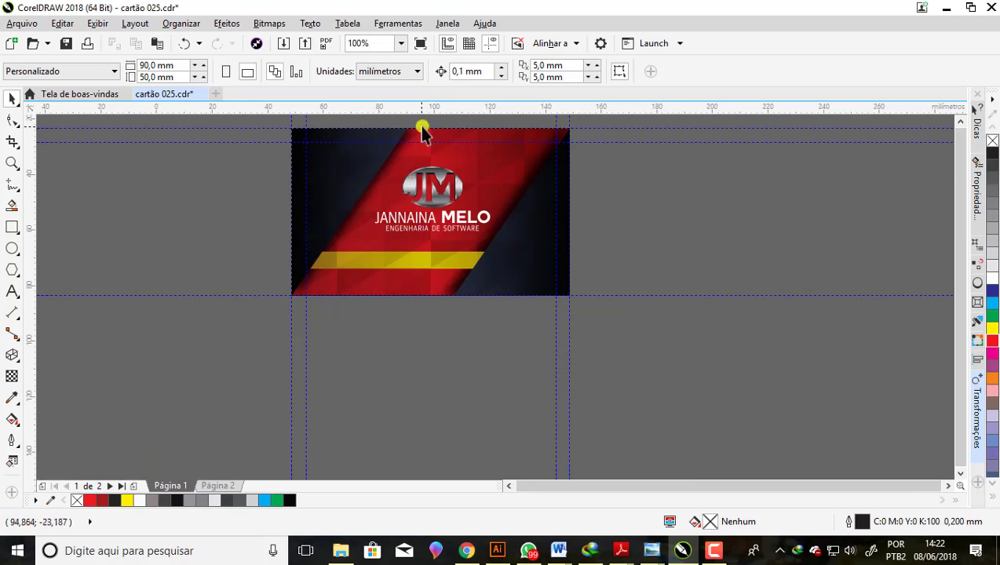
pyautogui.press('F4')
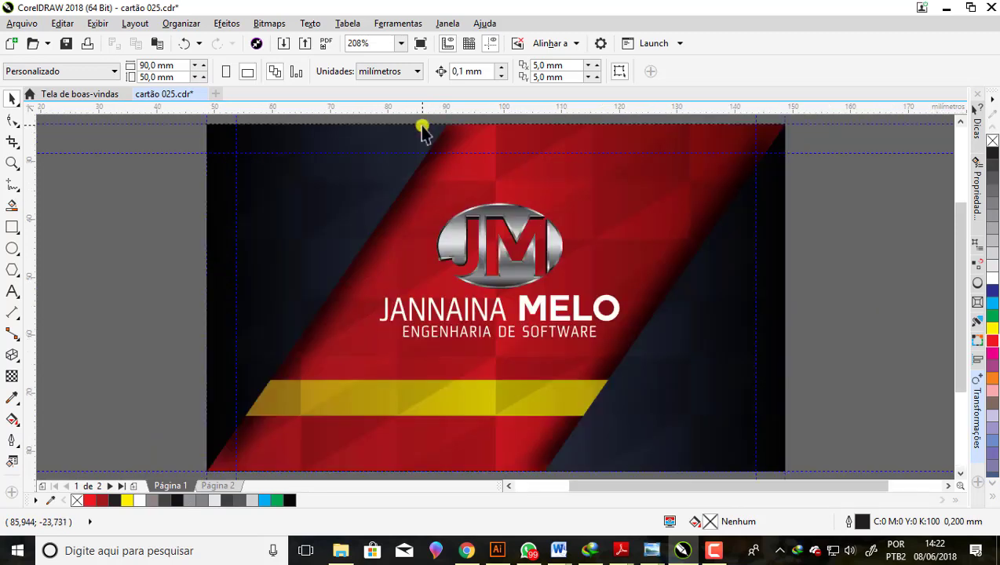
# - Zoom in on the card and check the JM logo group, then clear the selection
pyautogui.scroll(4, 508, 261)
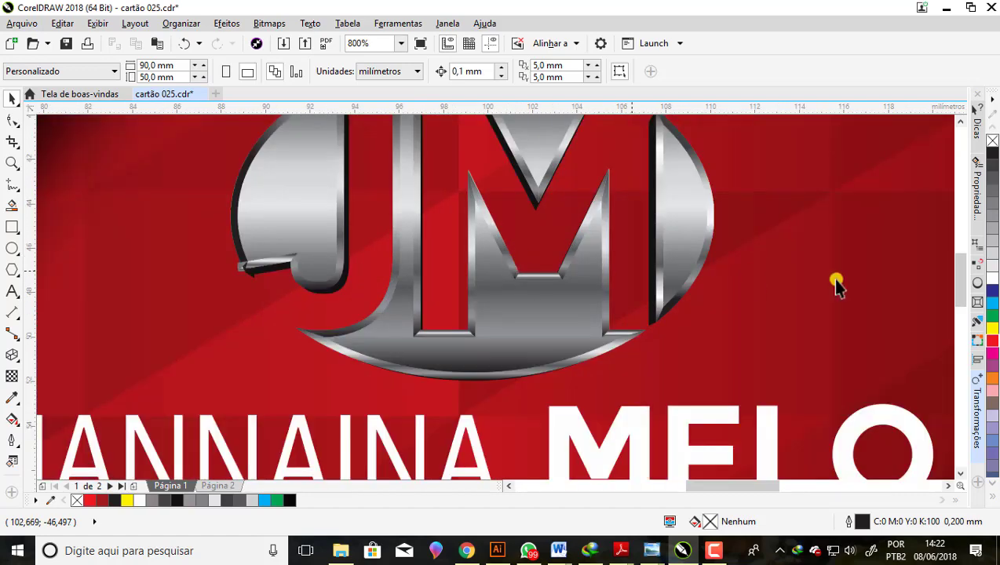
pyautogui.moveTo(960, 268); pyautogui.dragTo(958, 260)
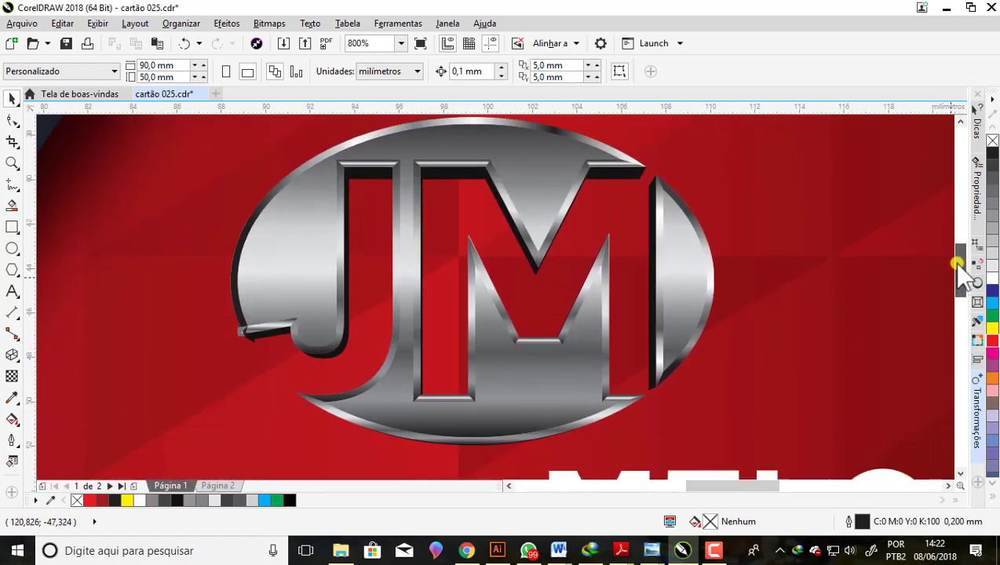
pyautogui.click(262, 275)
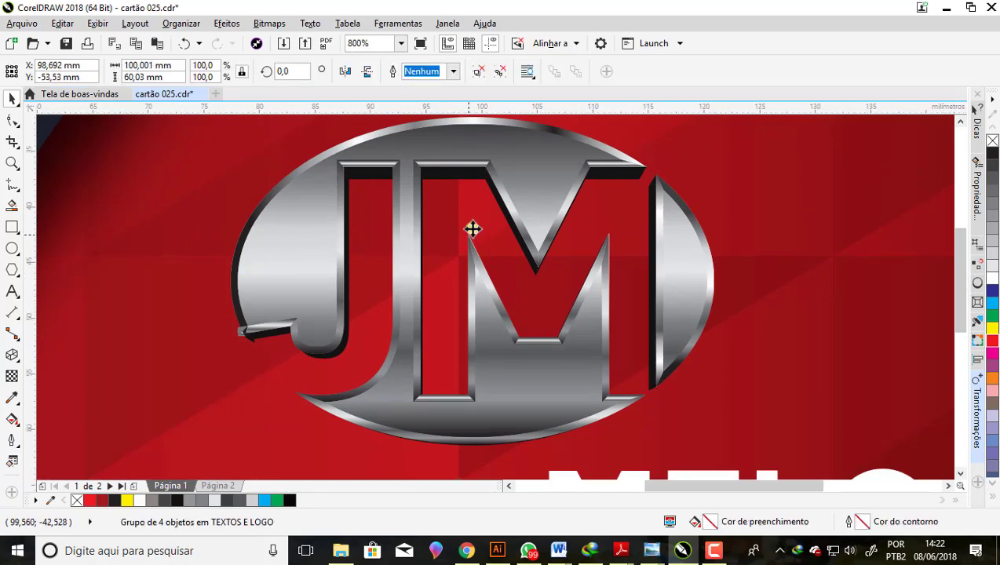
pyautogui.scroll(-2, 472, 229)
pyautogui.scroll(-2, 504, 211)
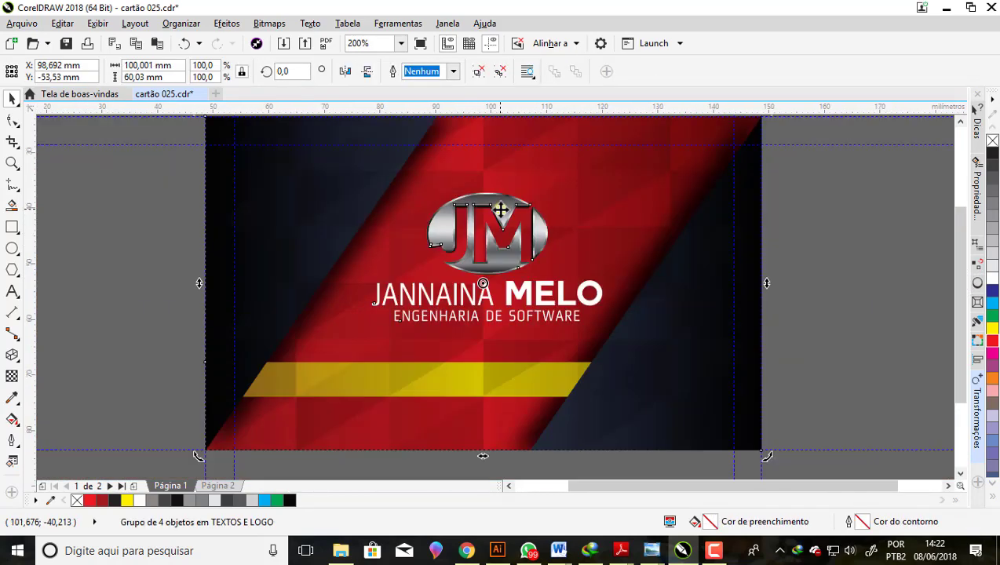
pyautogui.click(813, 229)
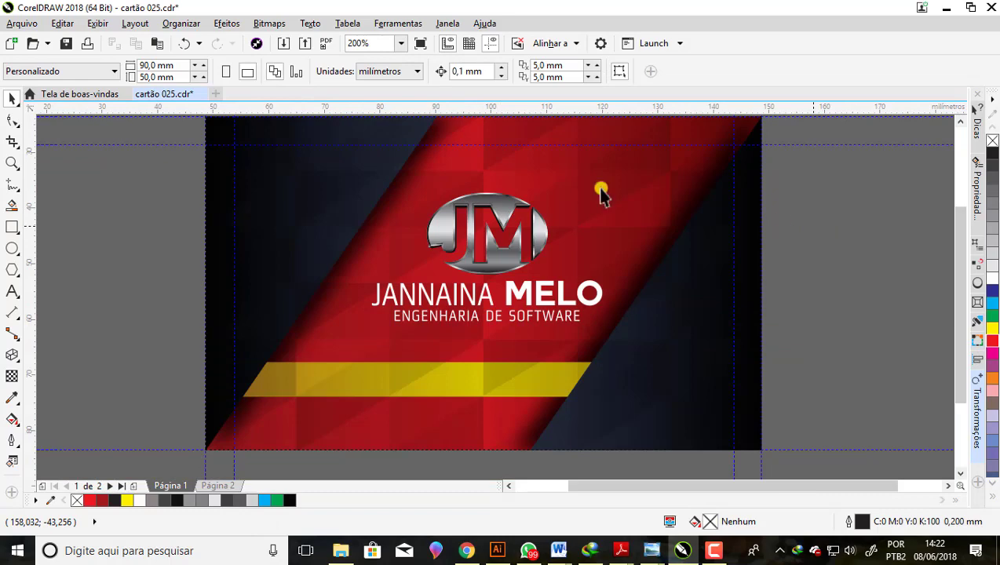
# - Ungroup the card's logo and text, then copy the chrome JM logo alone
pyautogui.click(510, 210)
pyautogui.rightClick(515, 212)
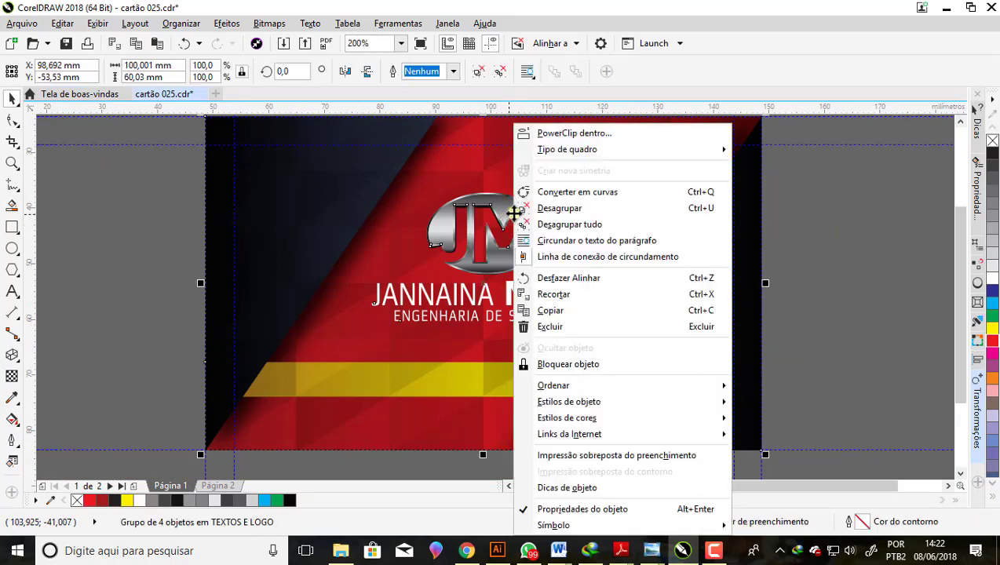
pyautogui.click(554, 210)
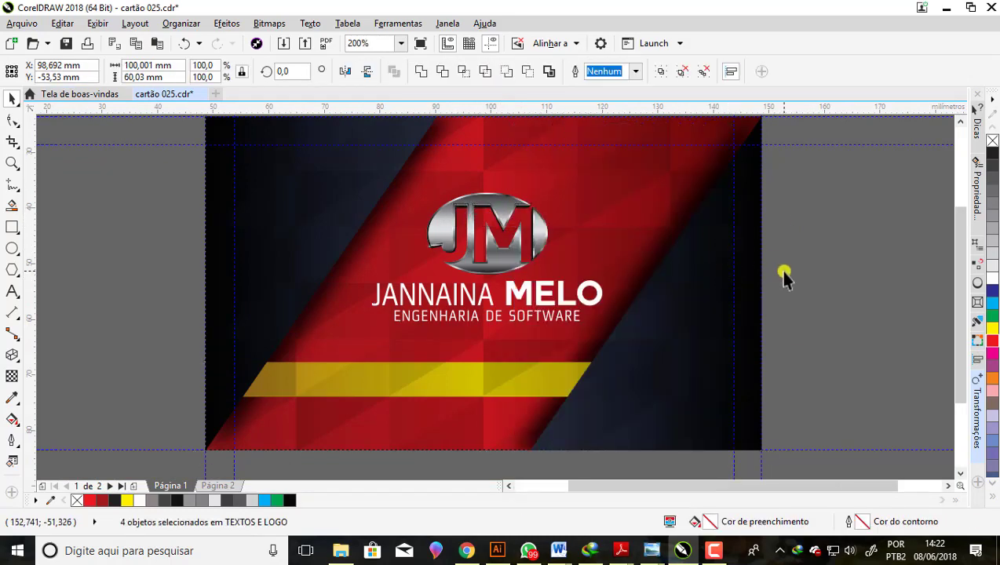
pyautogui.click(785, 277)
pyautogui.click(487, 208)
pyautogui.rightClick(501, 205)
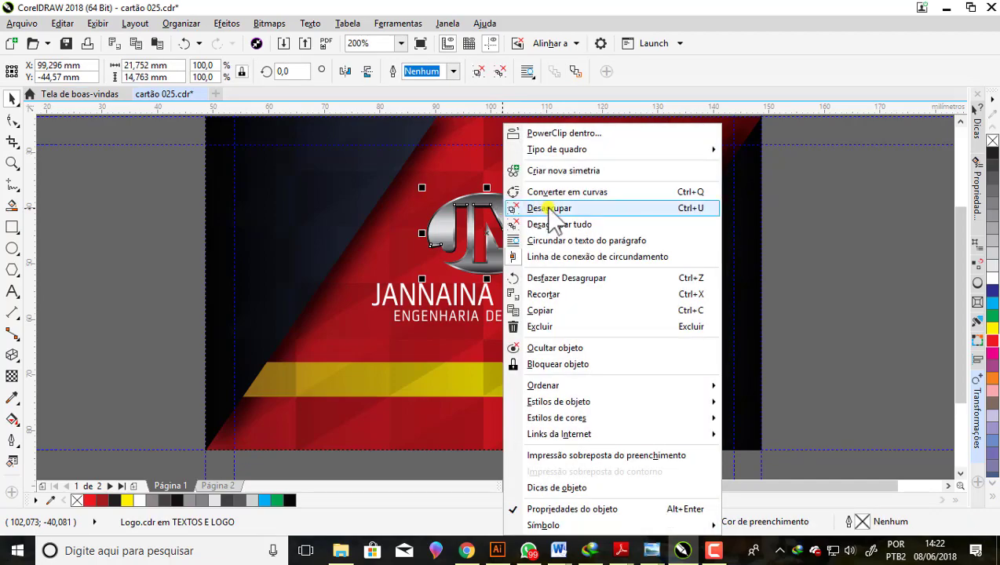
pyautogui.click(550, 310)
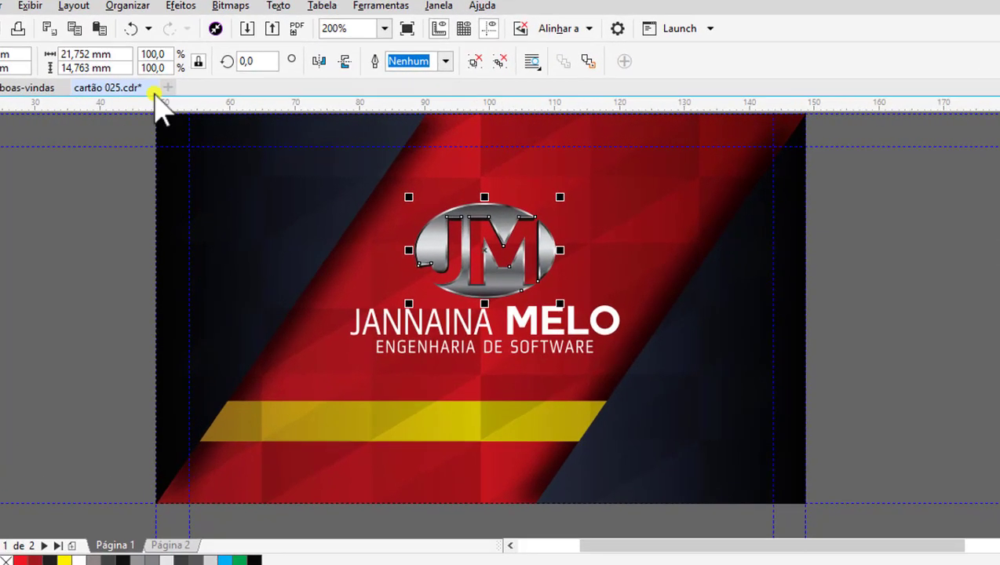
# - Create a new blank A4 document in landscape orientation
pyautogui.click(168, 88)
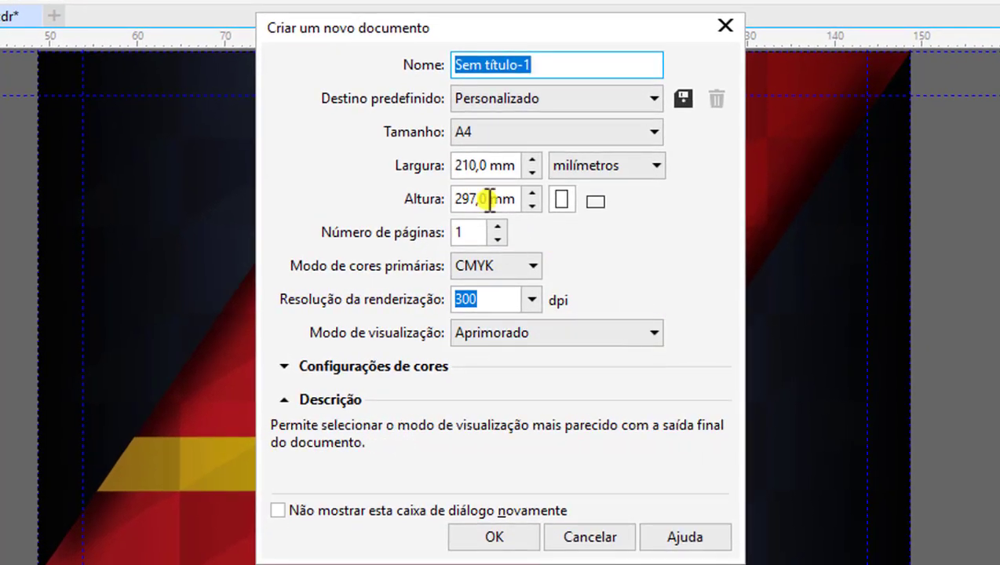
pyautogui.click(594, 203)
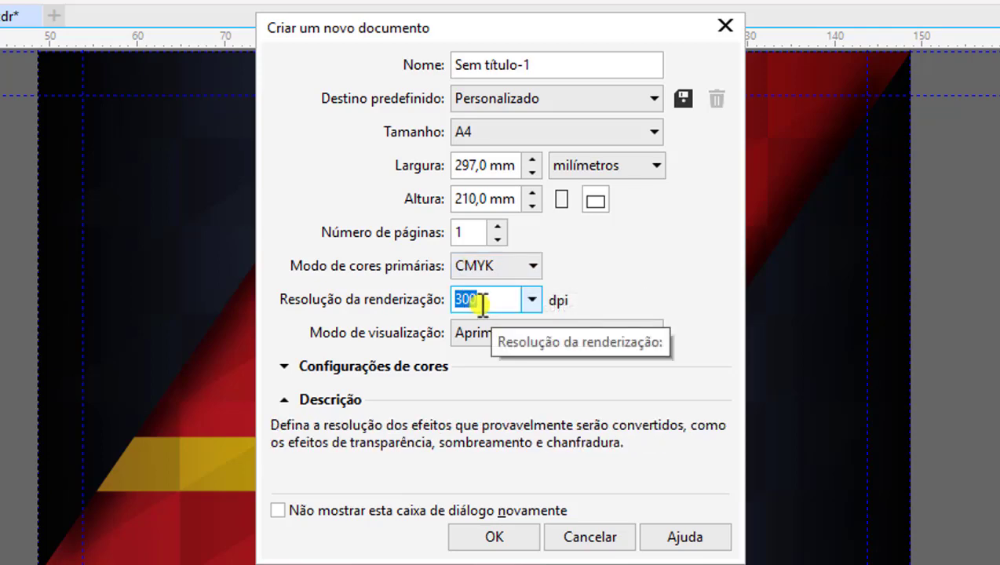
pyautogui.click(494, 537)
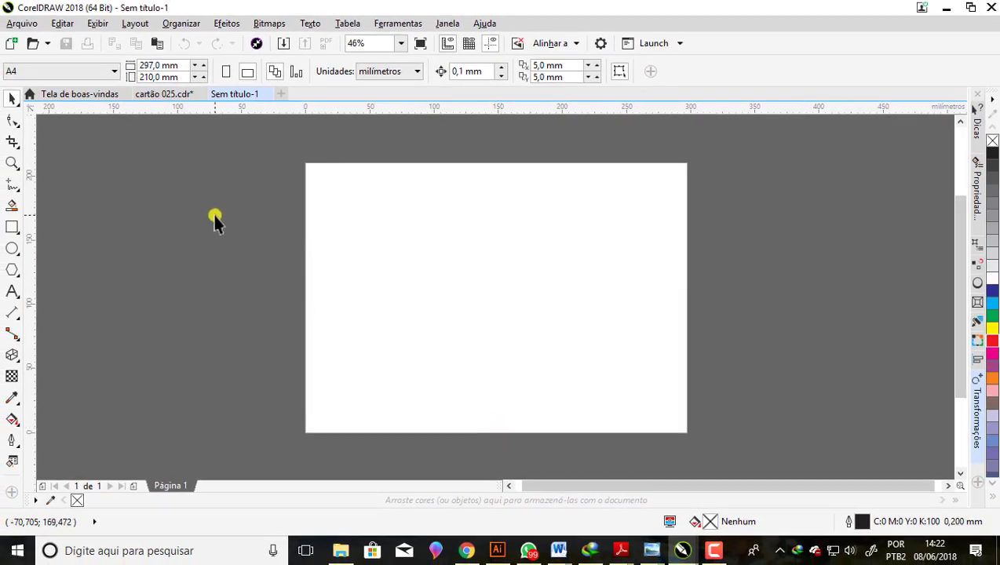
# - Paste the JM logo, enlarge it to about 207.7 × 141.0 mm, and butt it against the page's left edge
pyautogui.rightClick(217, 224)
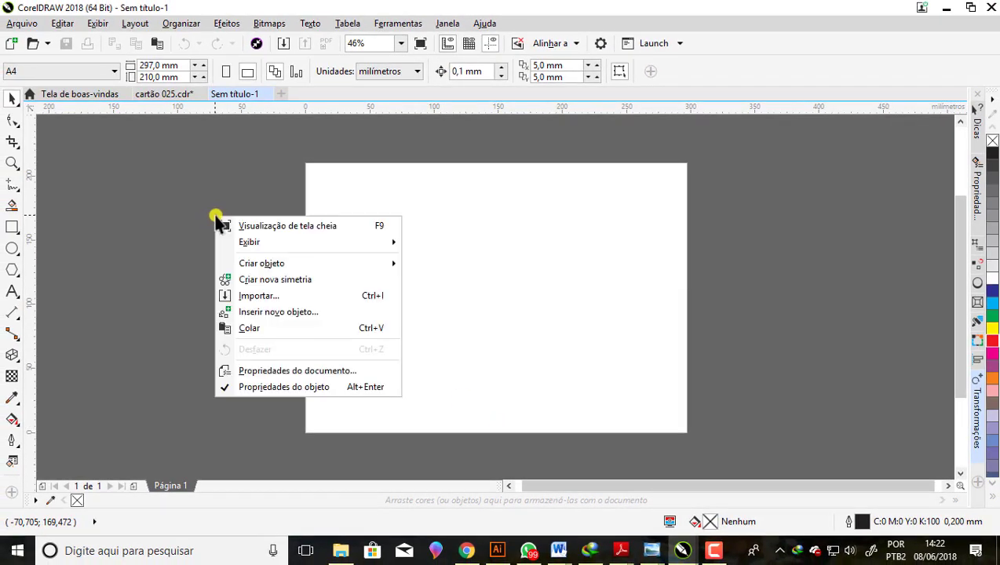
pyautogui.click(252, 328)
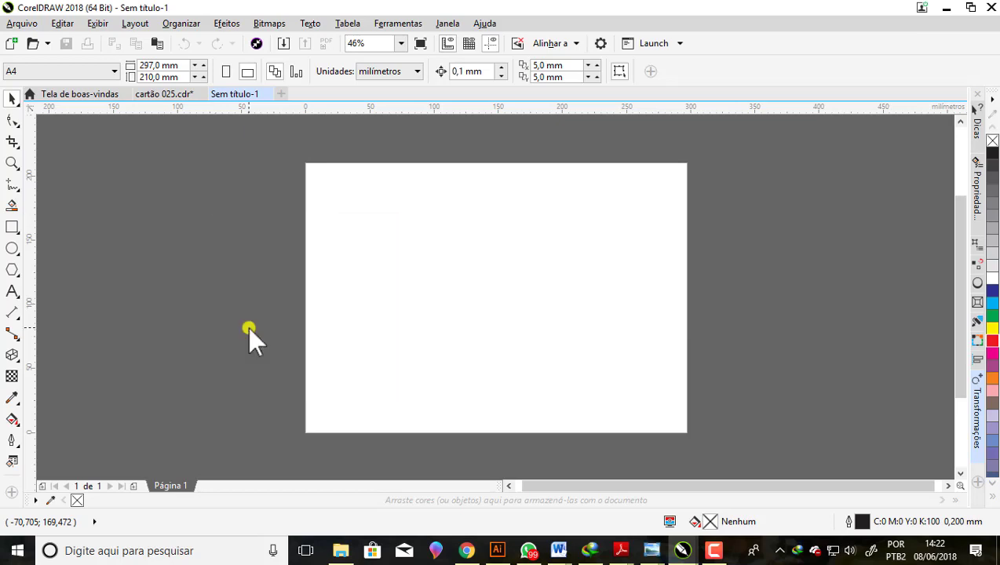
pyautogui.moveTo(518, 302); pyautogui.dragTo(686, 402)
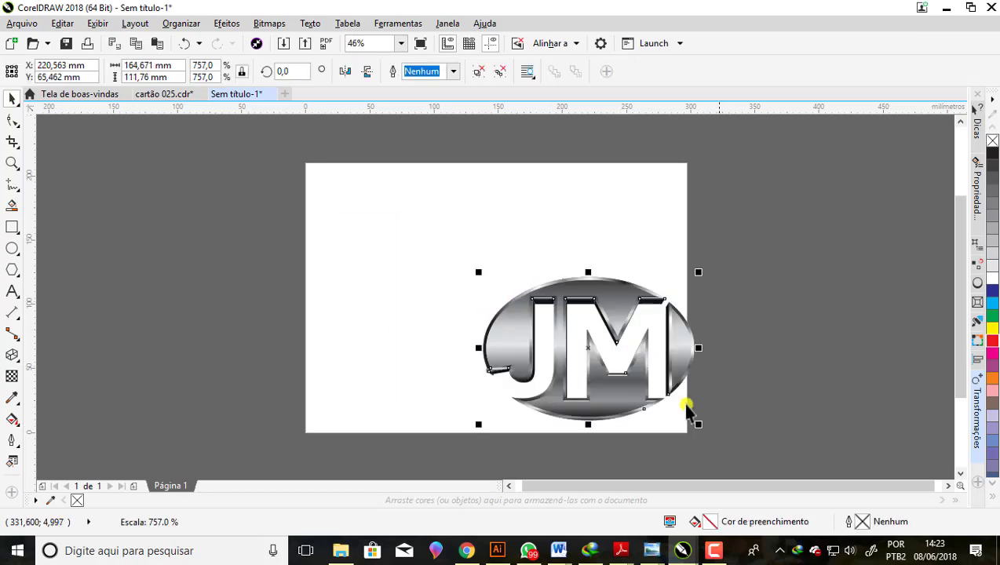
pyautogui.moveTo(479, 357); pyautogui.dragTo(402, 313)
pyautogui.moveTo(615, 318); pyautogui.dragTo(226, 252)
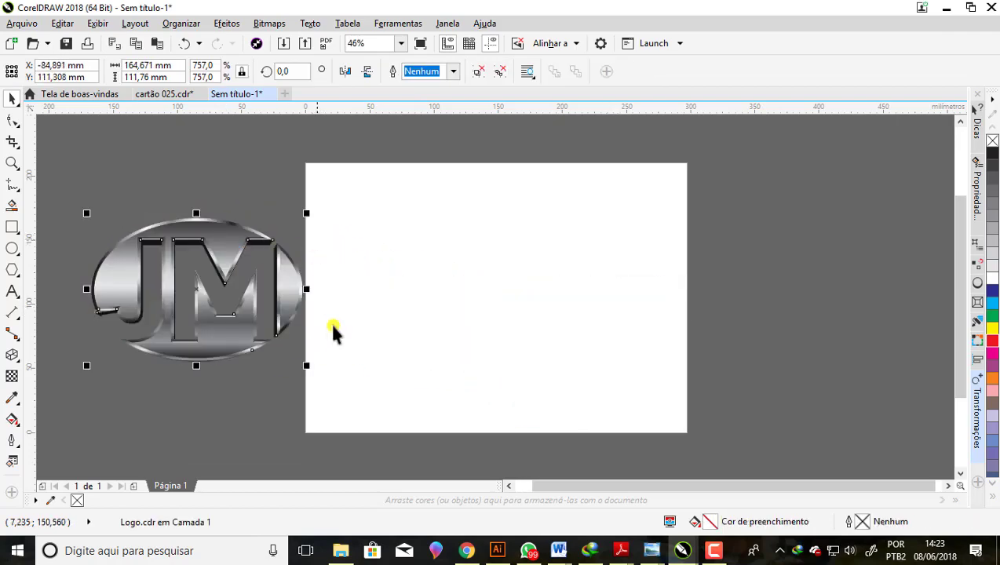
pyautogui.moveTo(306, 366); pyautogui.dragTo(361, 403)
pyautogui.moveTo(292, 287); pyautogui.dragTo(234, 267)
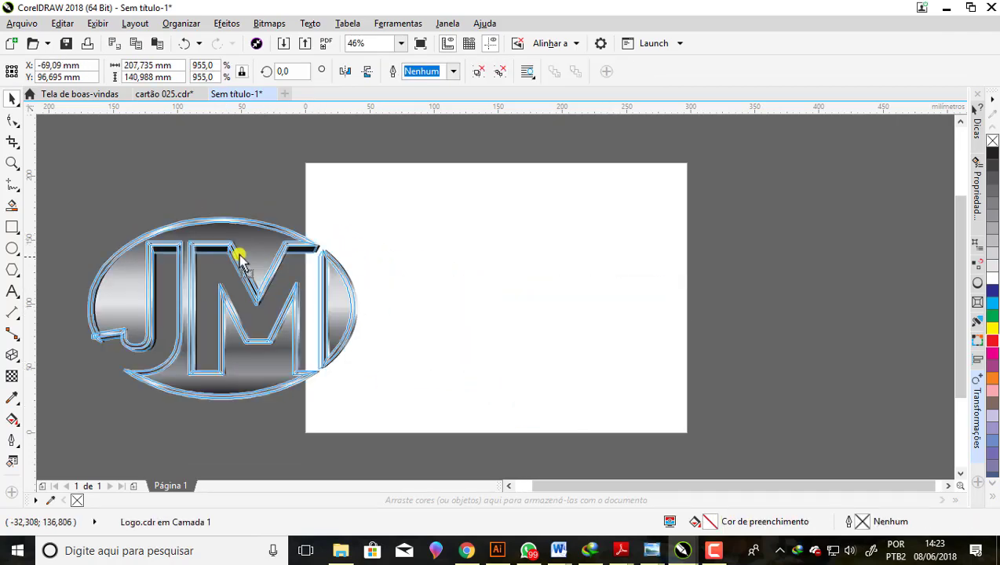
# - Zoom in on the logo and page, then deselect the logo
pyautogui.scroll(-2, 543, 261)
pyautogui.scroll(-1, 534, 255)
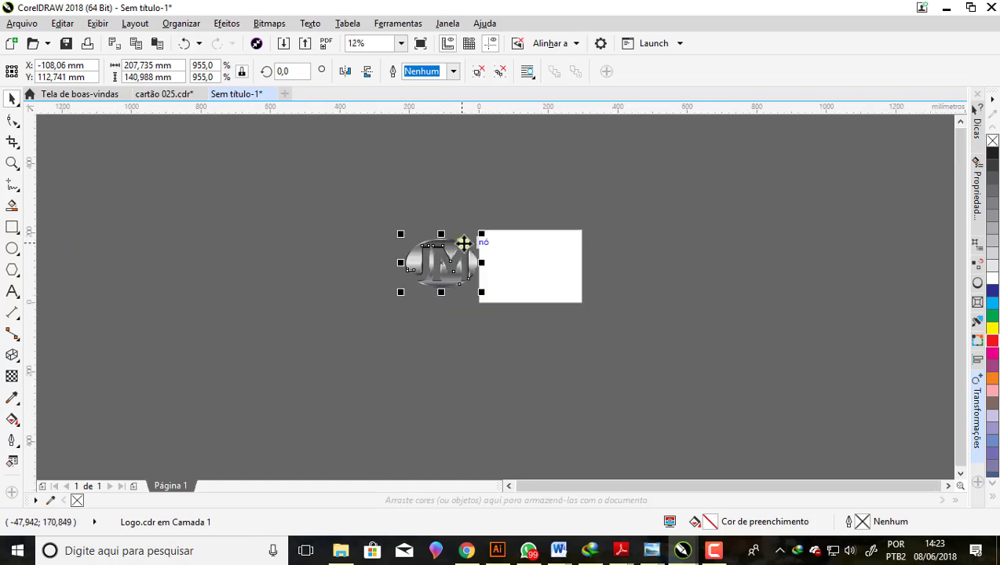
pyautogui.scroll(2, 460, 241)
pyautogui.scroll(-1, 406, 219)
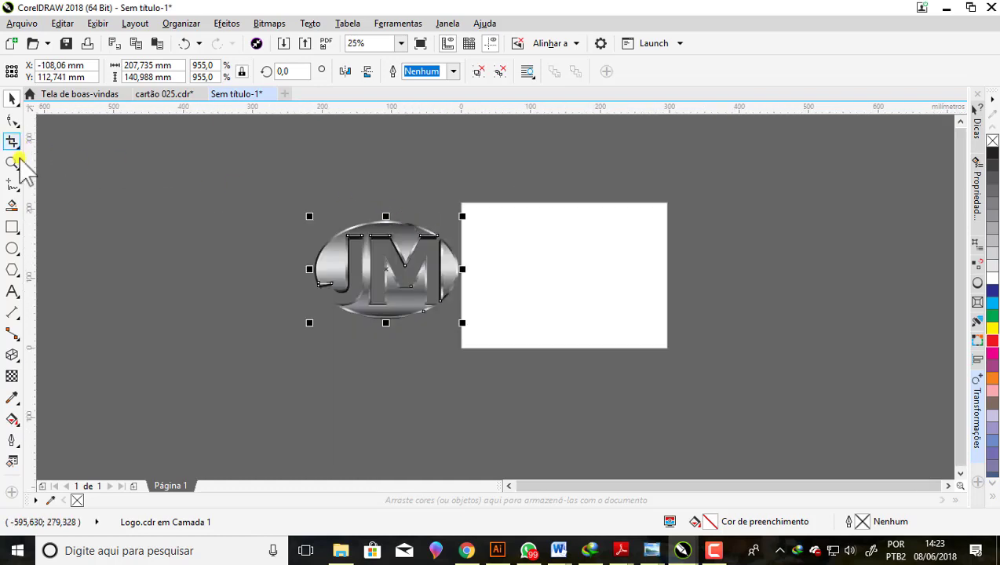
pyautogui.click(12, 163)
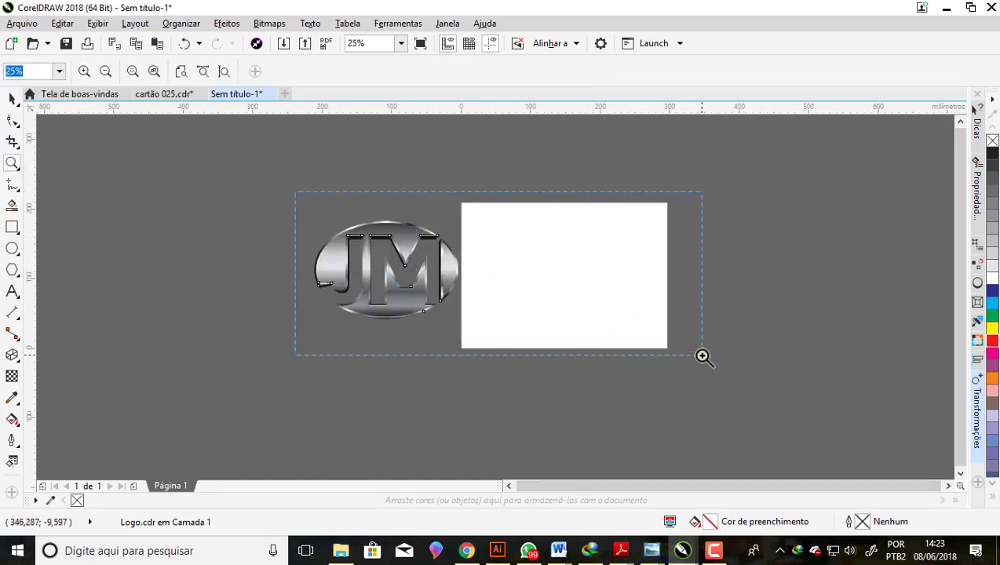
pyautogui.moveTo(702, 355); pyautogui.dragTo(702, 355)
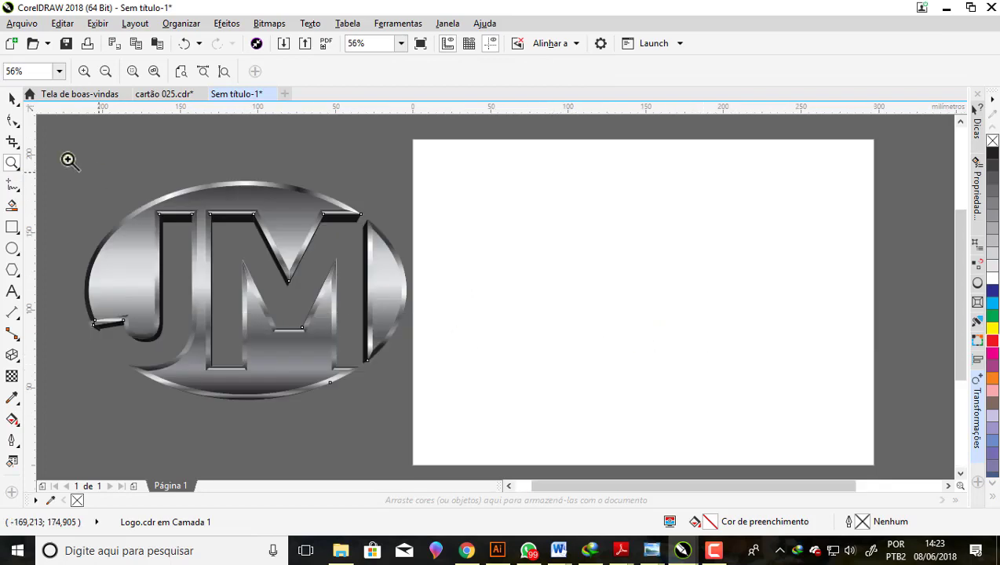
pyautogui.click(12, 99)
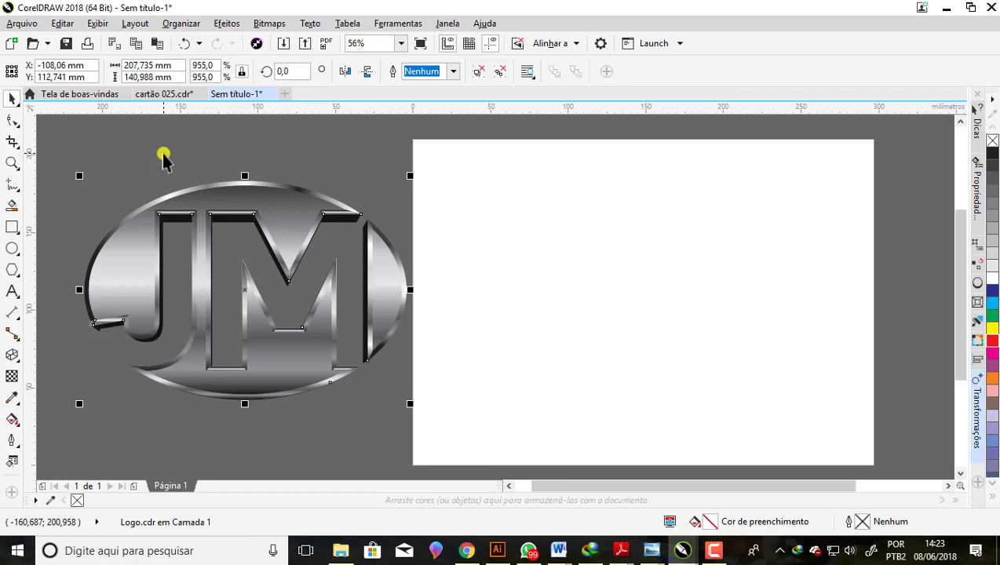
pyautogui.click(164, 159)
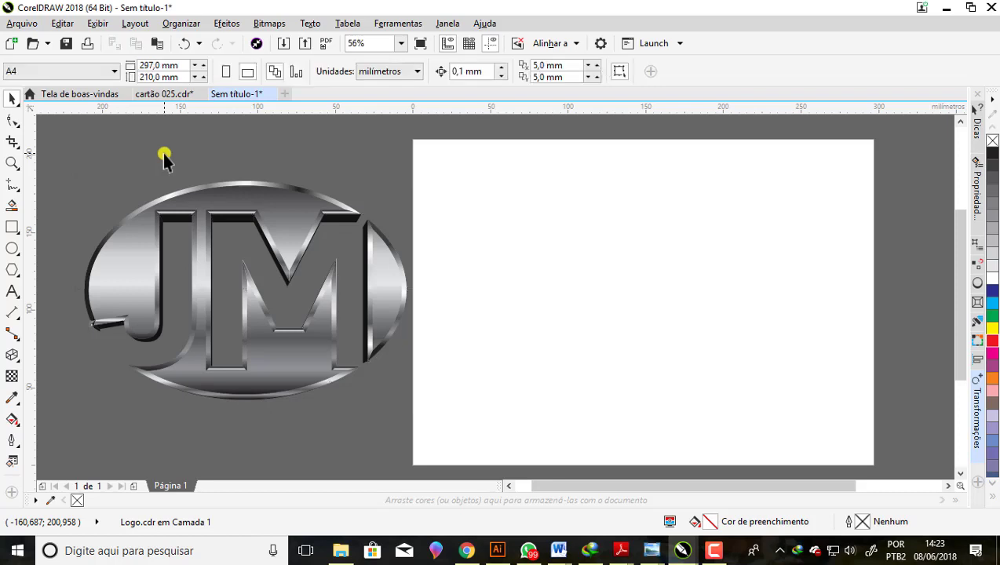
# - Draw an ellipse on the page, widen it to 216 mm, and reposition it
pyautogui.click(13, 248)
pyautogui.click(59, 248)
pyautogui.moveTo(476, 208)
pyautogui.mouseDown()
pyautogui.moveTo(754, 388)
pyautogui.moveTo(807, 440)
pyautogui.mouseUp()
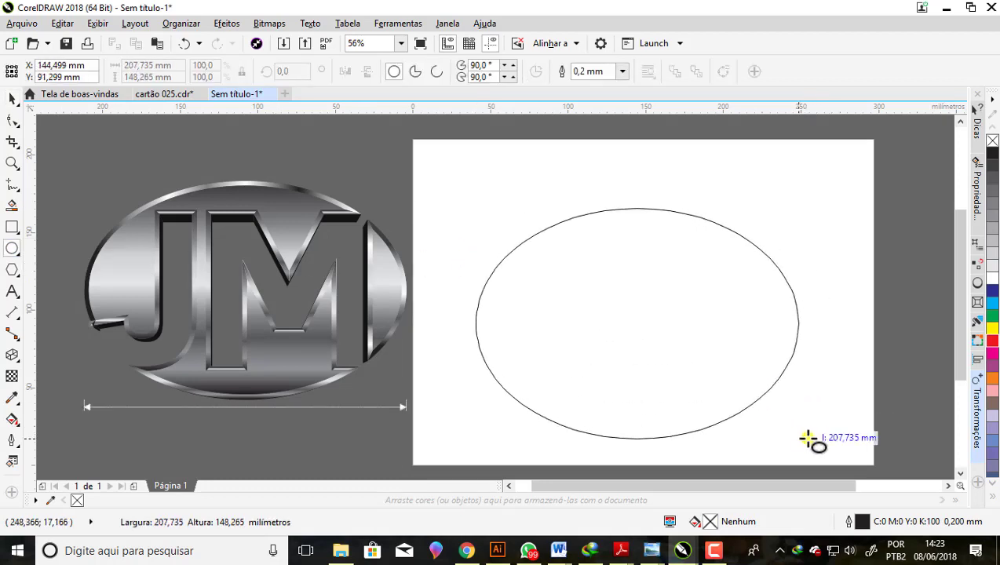
pyautogui.moveTo(807, 440); pyautogui.dragTo(816, 442)
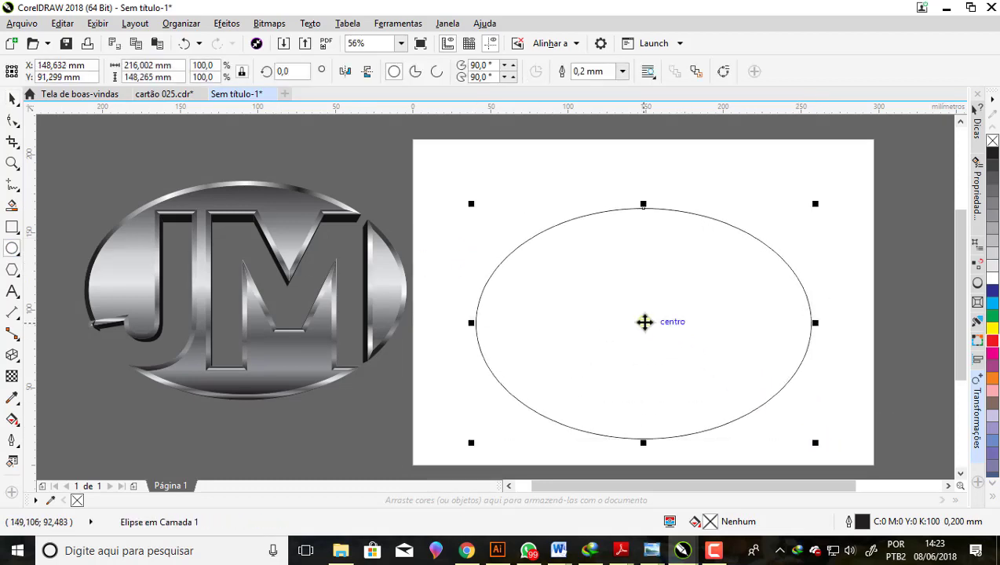
pyautogui.moveTo(644, 322); pyautogui.dragTo(655, 302)
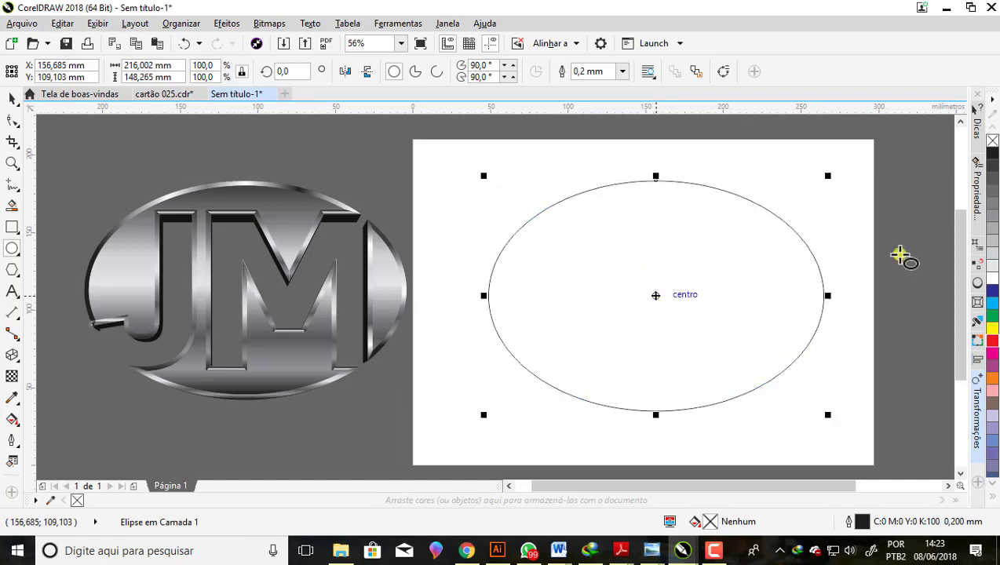
# - Fill the oval with 40% grey, remove its outline, and nudge it slightly down
pyautogui.click(992, 227)
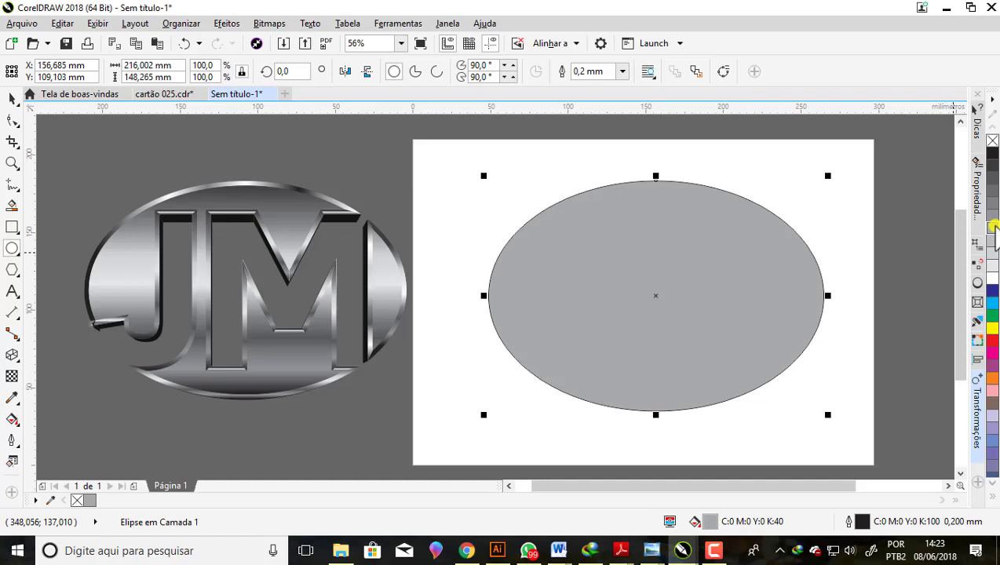
pyautogui.rightClick(993, 143)
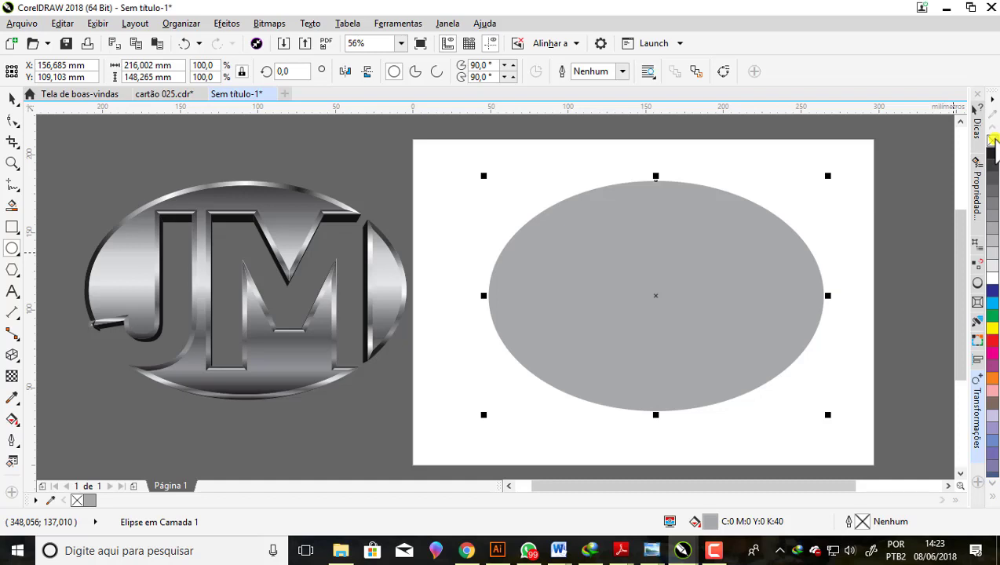
pyautogui.click(14, 98)
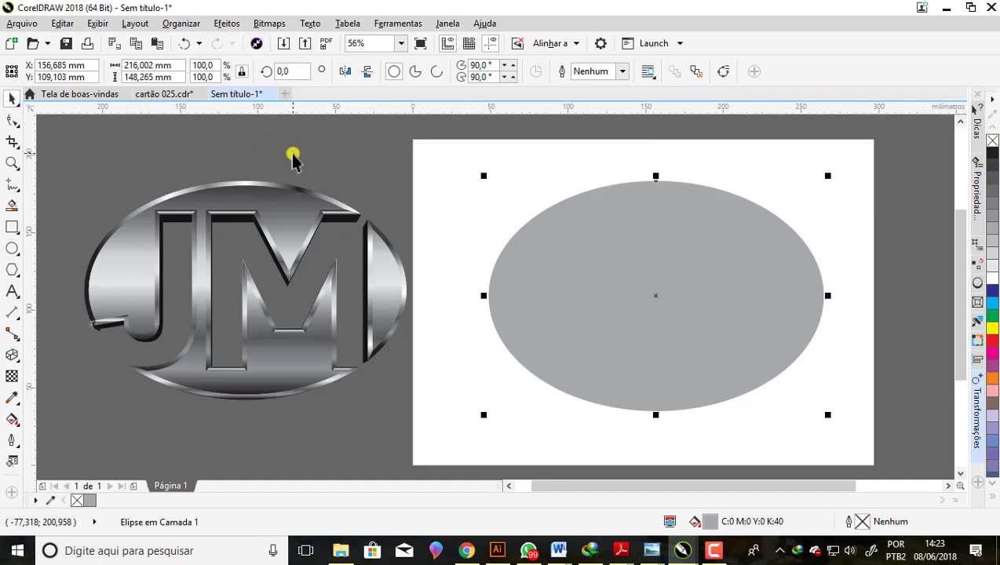
pyautogui.click(291, 156)
pyautogui.click(577, 312)
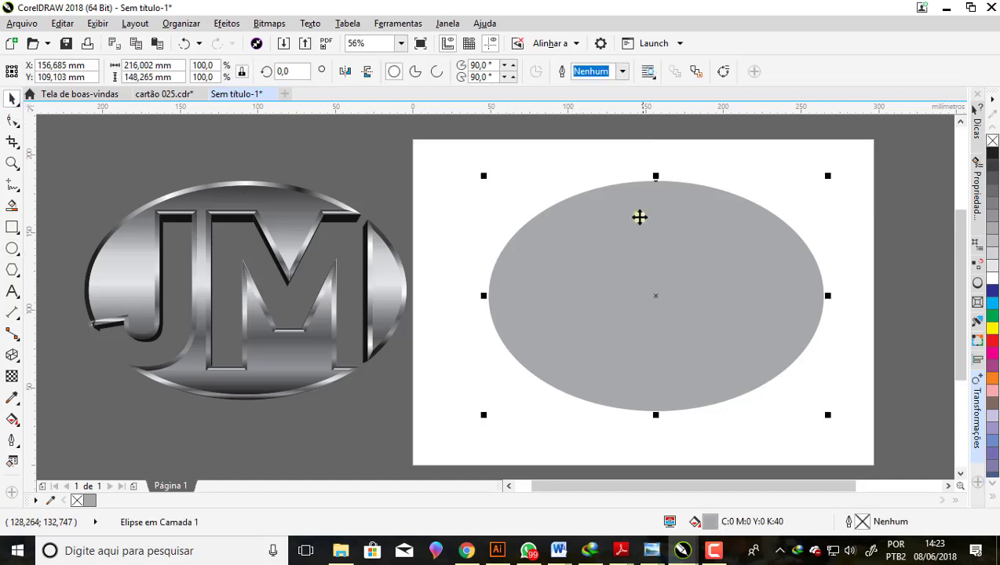
pyautogui.moveTo(653, 177); pyautogui.dragTo(652, 188)
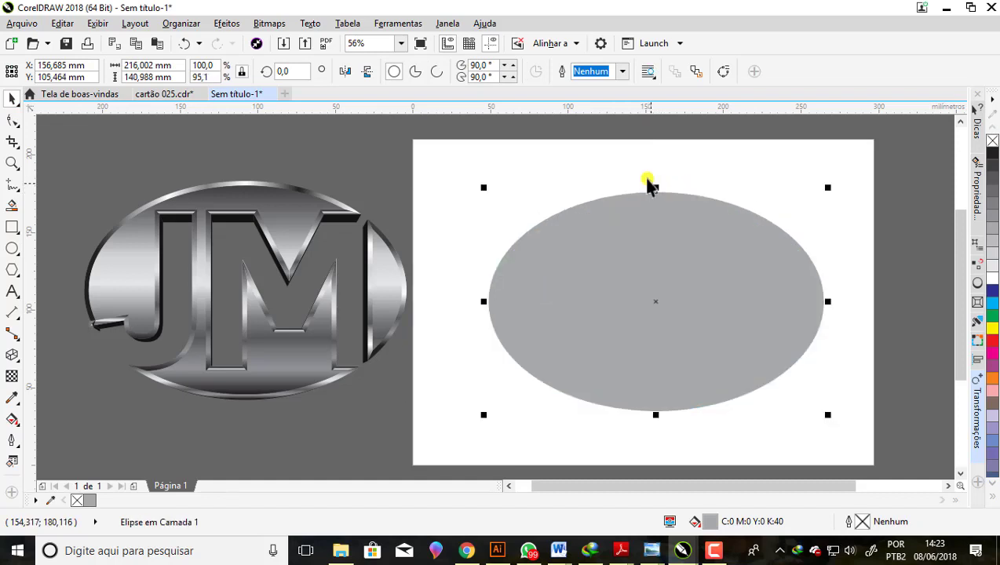
pyautogui.click(585, 166)
# - Add JM text inside the oval, enlarge it, and set its font to Bebas Neue
pyautogui.click(12, 292)
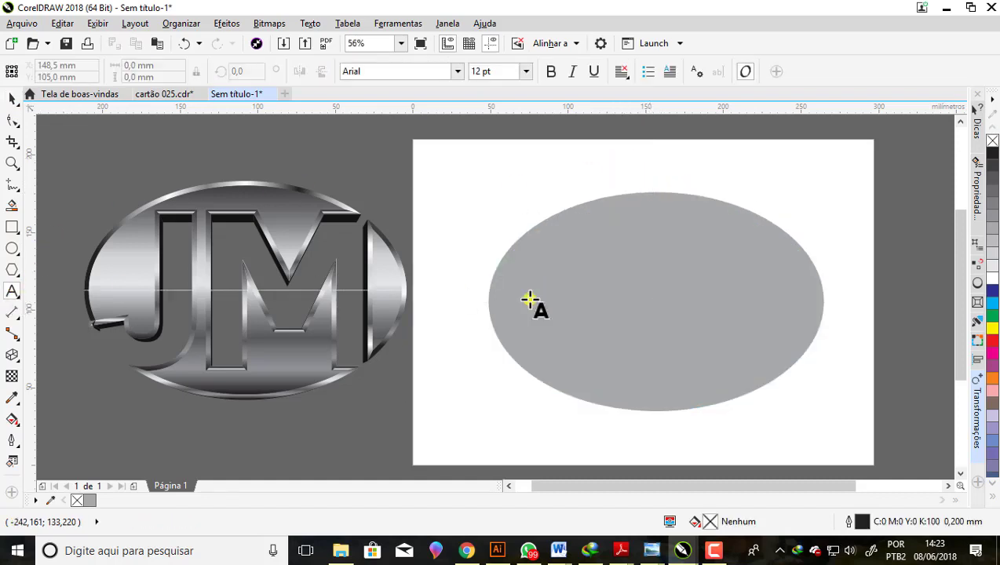
pyautogui.click(543, 303)
pyautogui.write('JM')
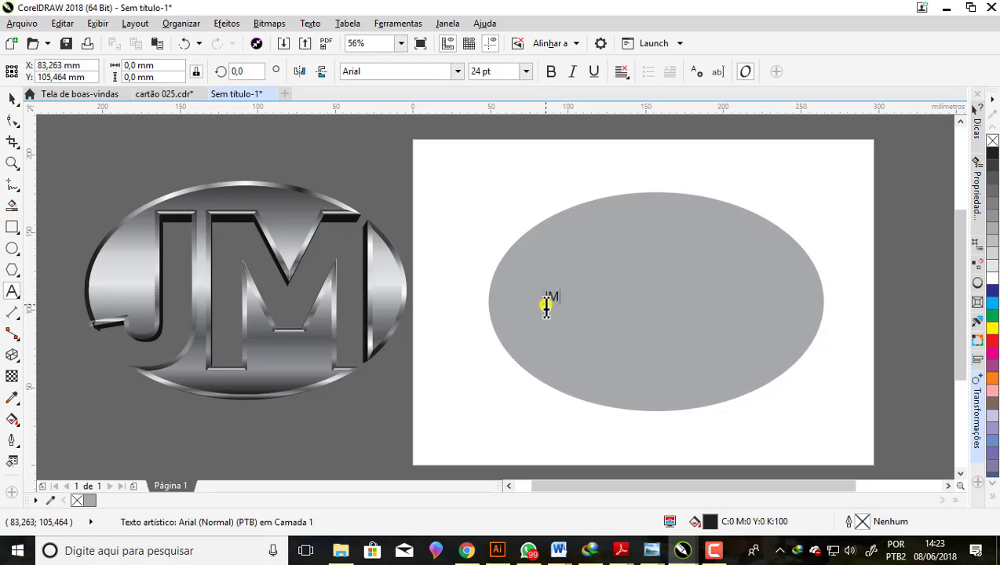
pyautogui.press('Escape')
pyautogui.moveTo(562, 305); pyautogui.dragTo(771, 425)
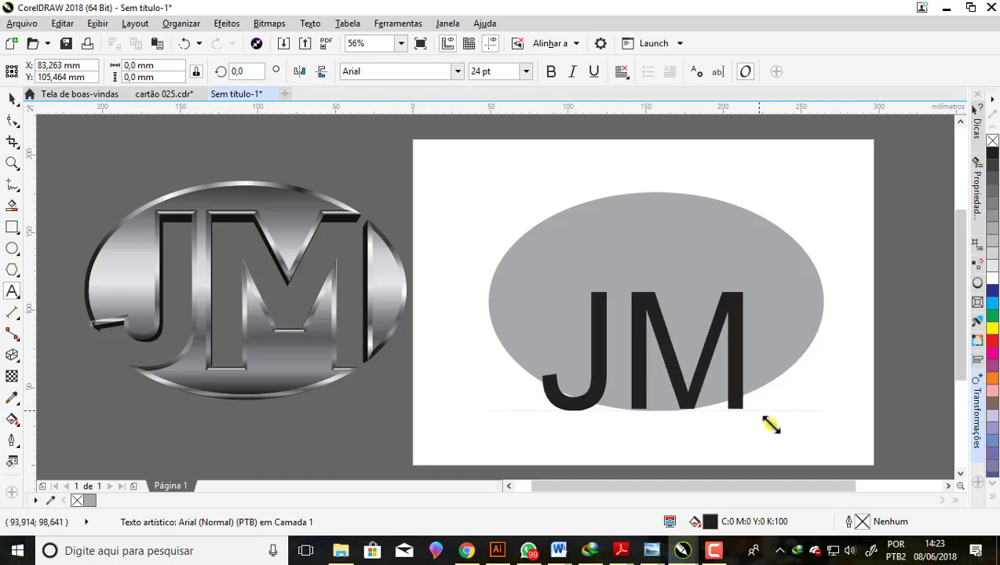
pyautogui.moveTo(658, 355); pyautogui.dragTo(645, 288)
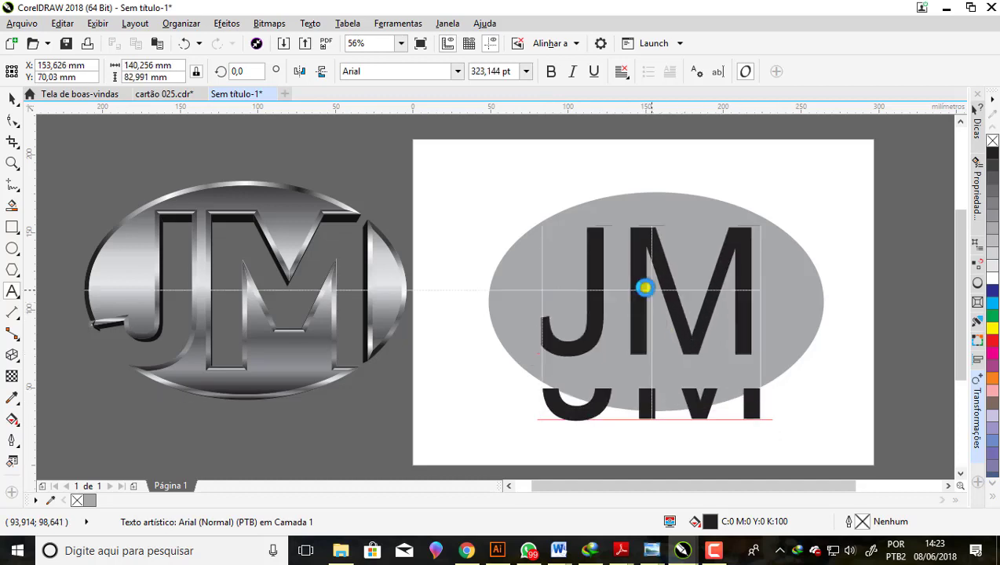
pyautogui.click(457, 72)
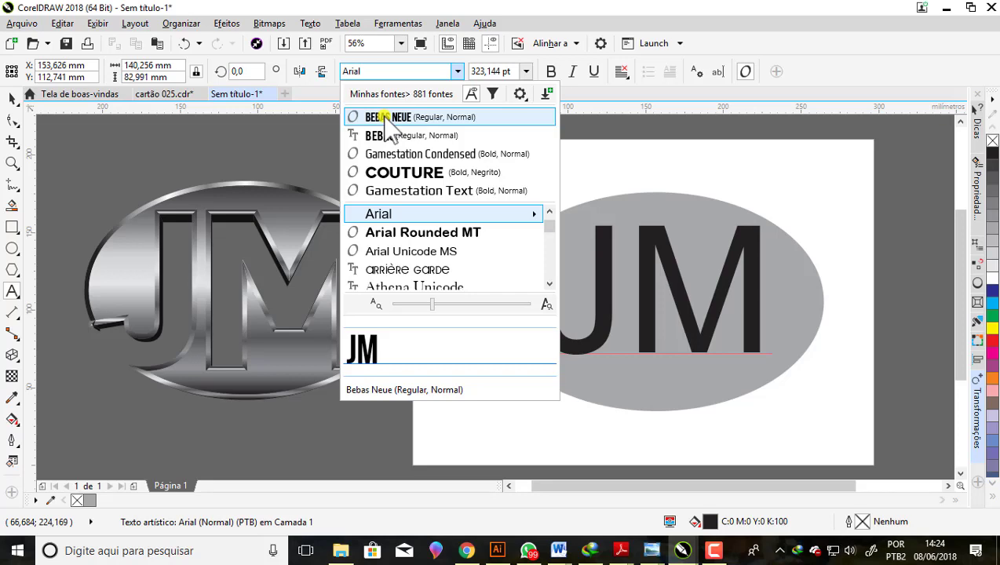
pyautogui.click(380, 126)
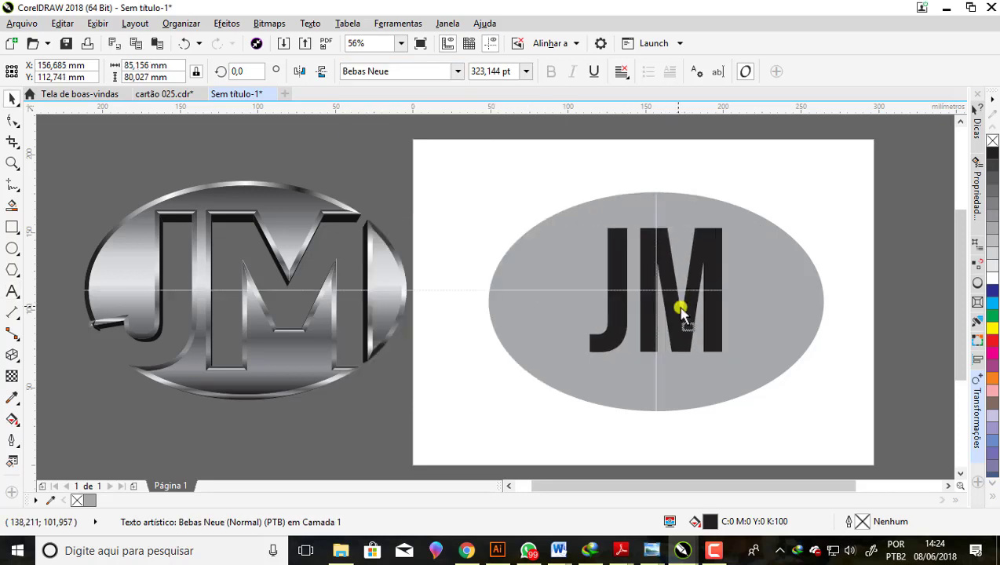
# - Stretch the JM text to about 180 × 92 mm at 371 pt, then select it with the oval
pyautogui.scroll(2, 668, 289)
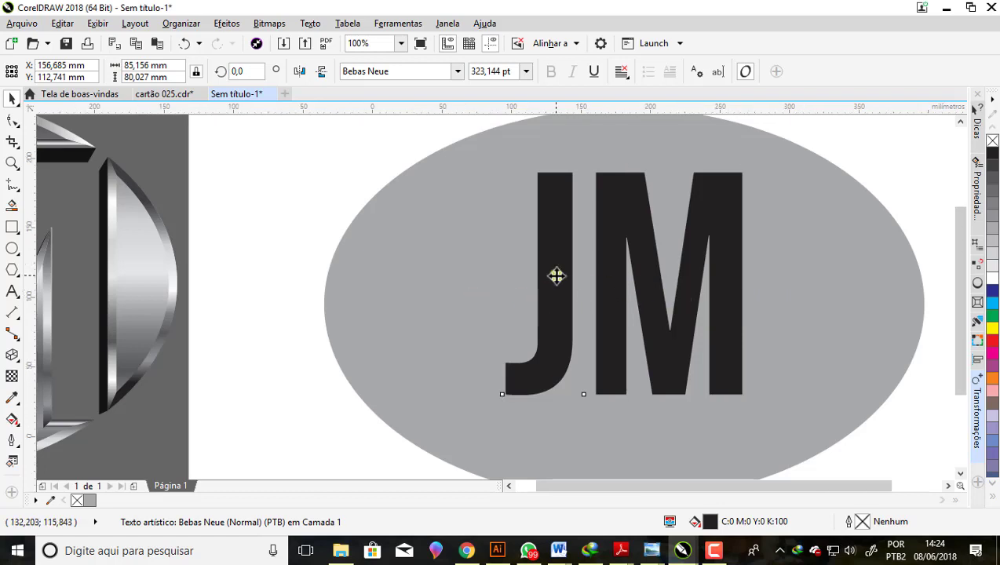
pyautogui.scroll(-2, 556, 275)
pyautogui.moveTo(676, 279)
pyautogui.mouseDown()
pyautogui.moveTo(753, 280)
pyautogui.moveTo(678, 274)
pyautogui.mouseUp()
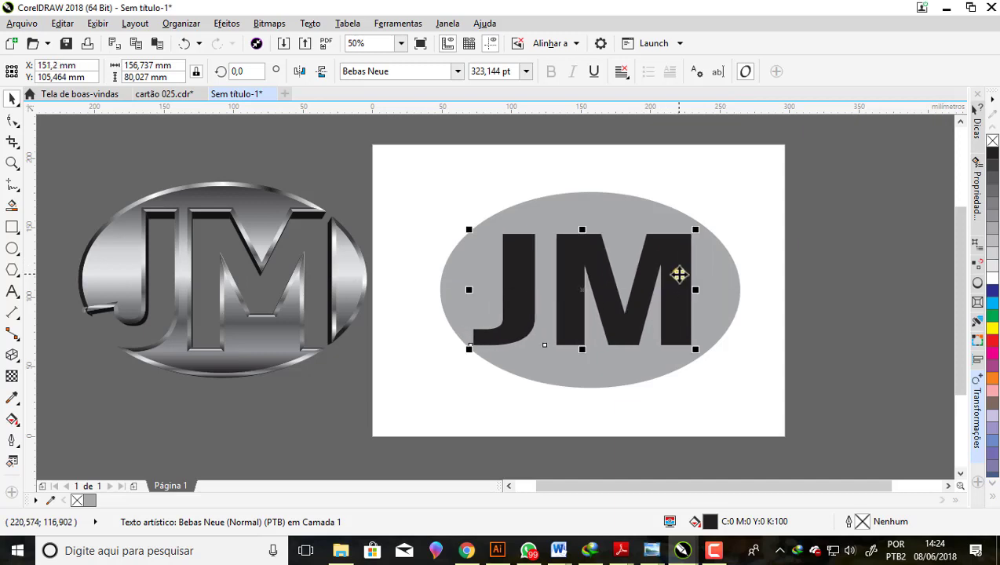
pyautogui.scroll(2, 679, 274)
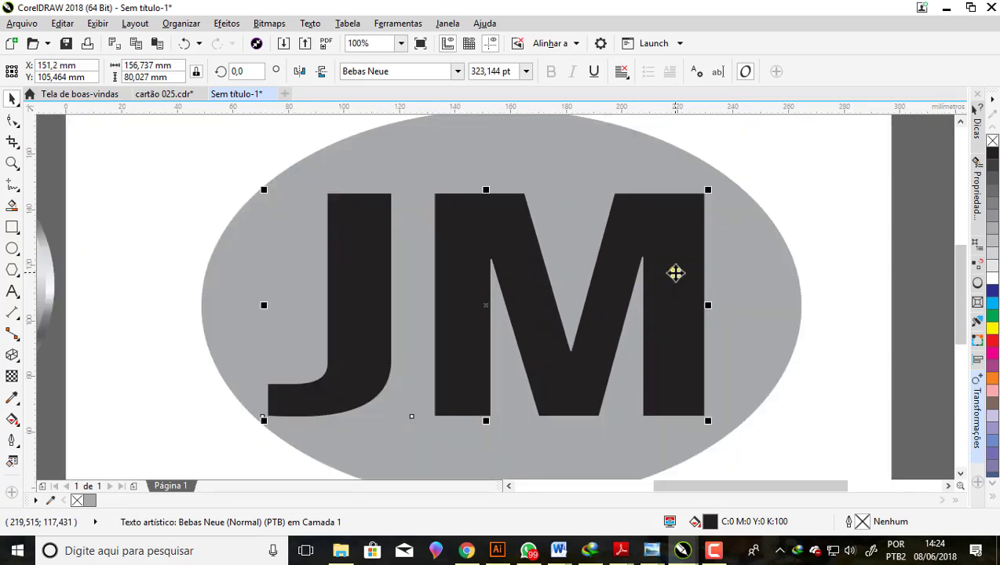
pyautogui.scroll(-2, 675, 273)
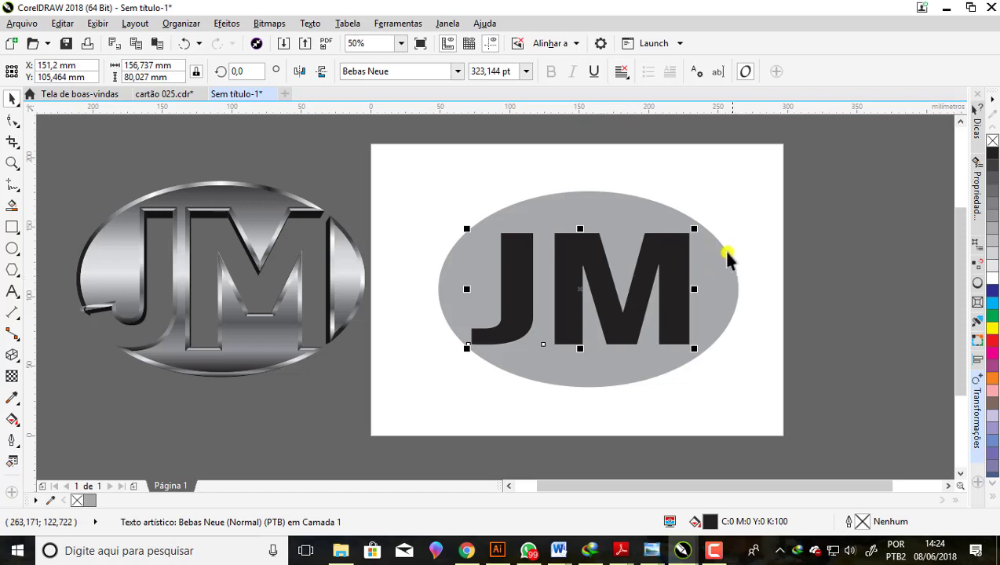
pyautogui.moveTo(692, 227); pyautogui.dragTo(712, 217)
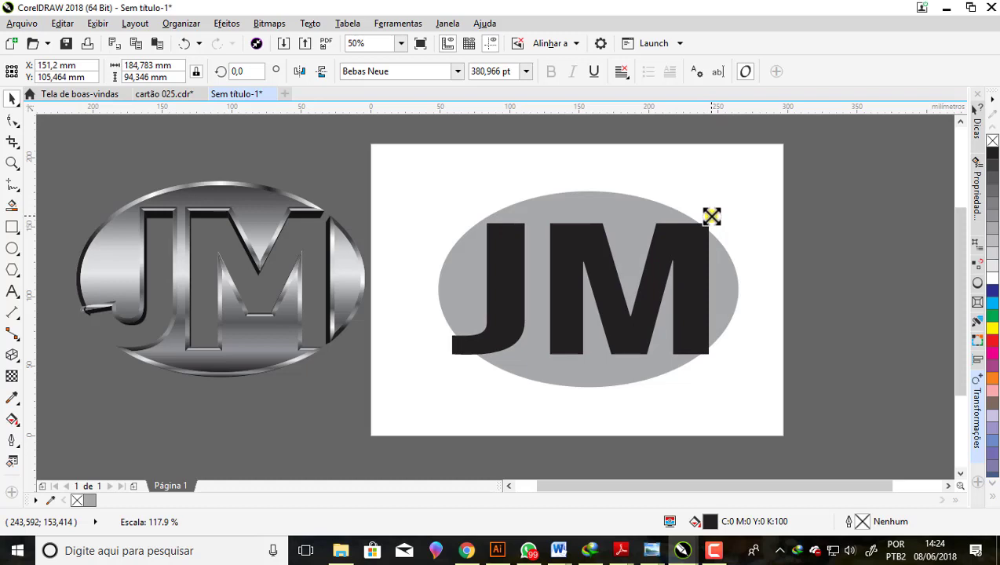
pyautogui.moveTo(712, 216); pyautogui.dragTo(712, 215)
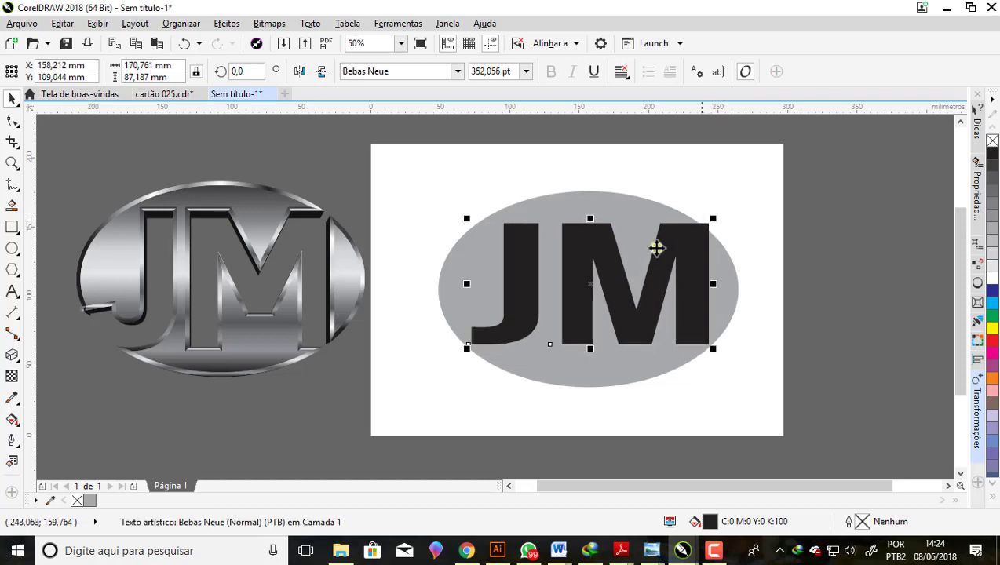
pyautogui.moveTo(605, 283); pyautogui.dragTo(603, 288)
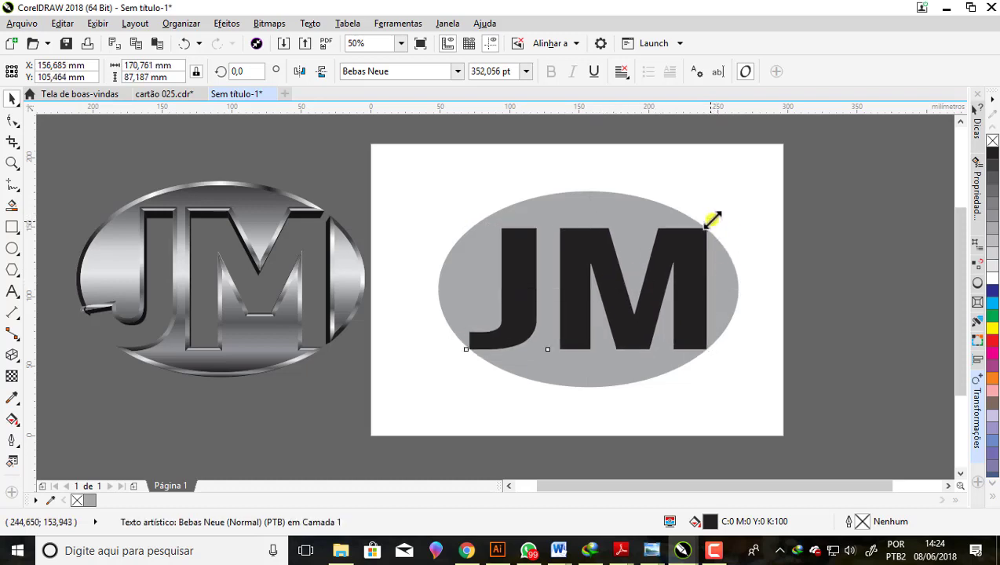
pyautogui.moveTo(712, 220); pyautogui.dragTo(719, 217)
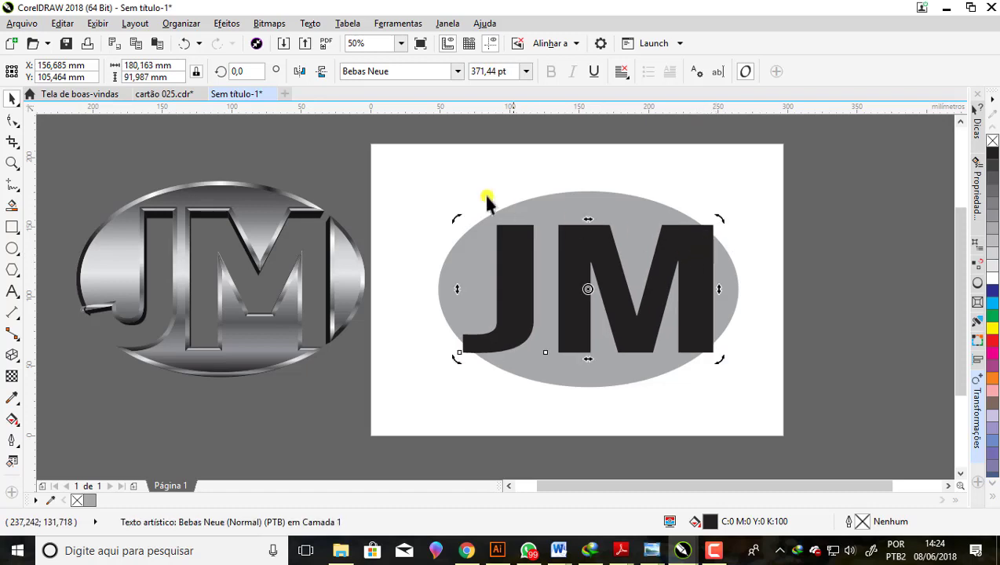
pyautogui.moveTo(402, 135)
pyautogui.mouseDown()
pyautogui.moveTo(785, 432)
pyautogui.moveTo(784, 418)
pyautogui.mouseUp()
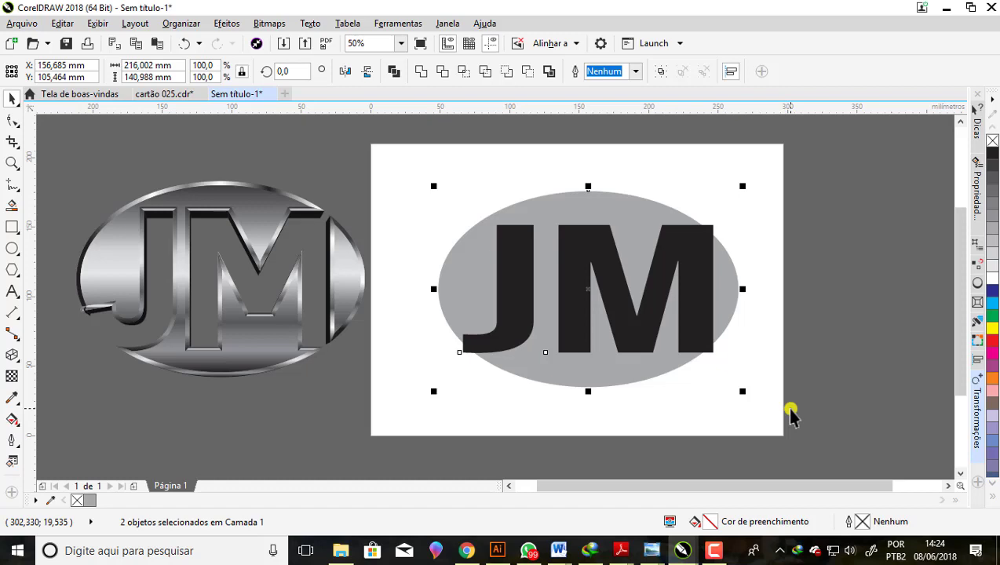
# - Select the grey oval alone and adjust its position on the page
pyautogui.click(859, 329)
pyautogui.click(641, 209)
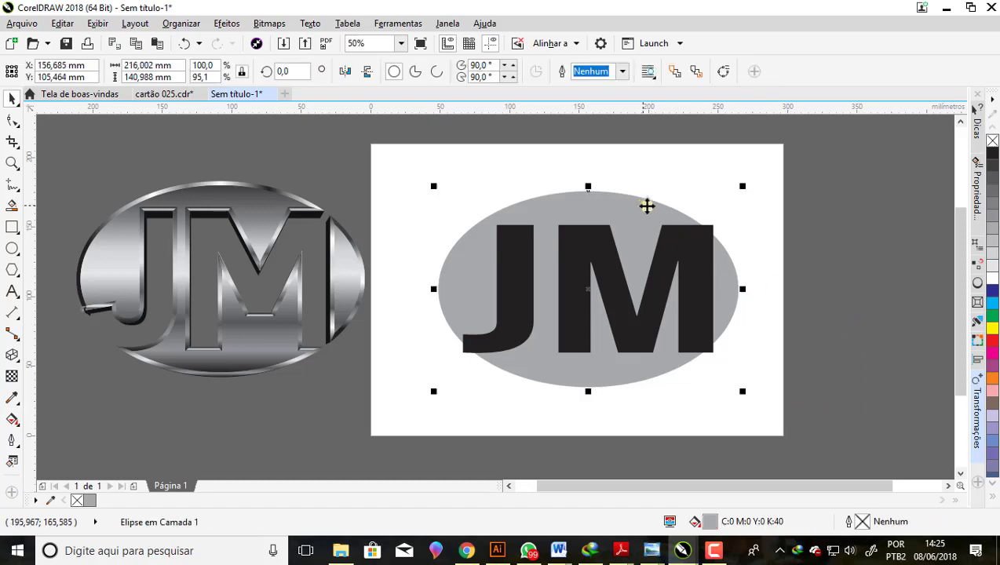
pyautogui.moveTo(628, 205); pyautogui.dragTo(643, 186)
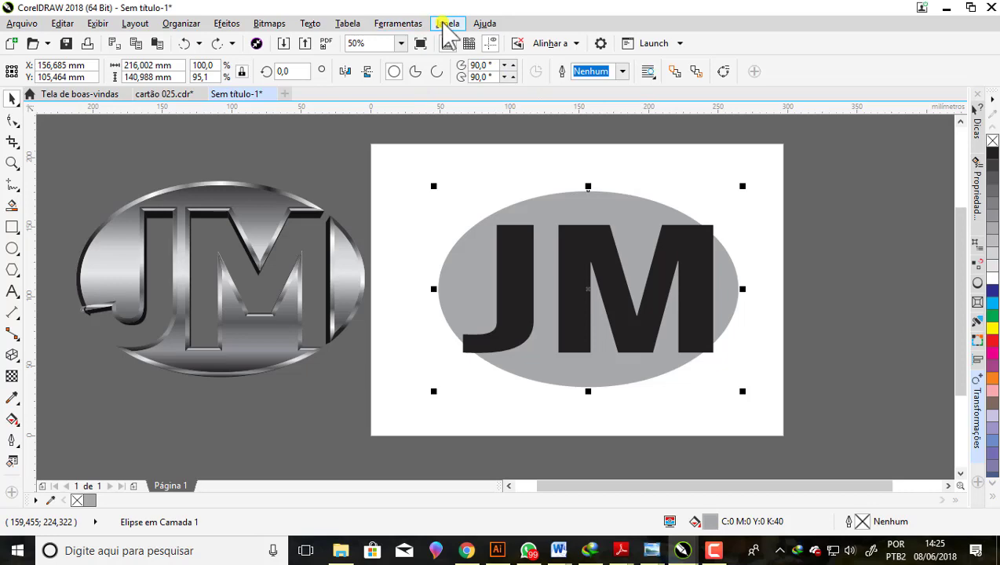
# - Keep the X6-inspired workspace and bring up Edit Fill showing the oval's 40% black fill
pyautogui.click(445, 24)
pyautogui.moveTo(521, 260)
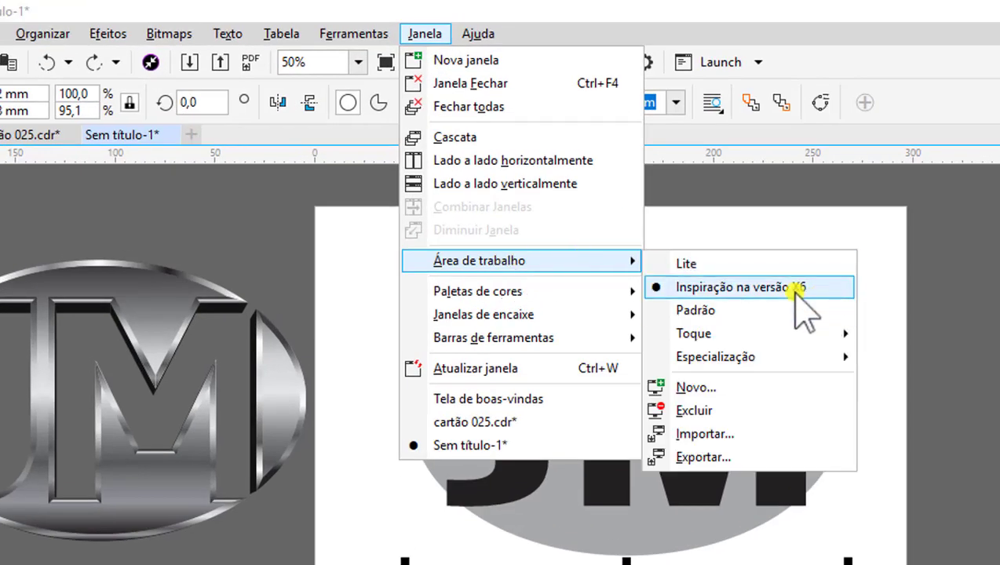
pyautogui.click(755, 176)
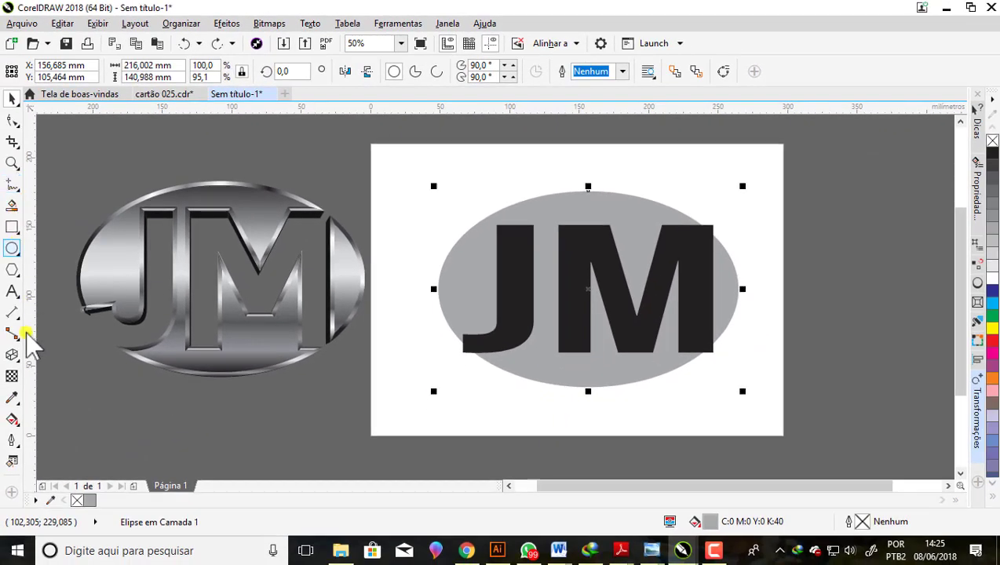
pyautogui.click(13, 463)
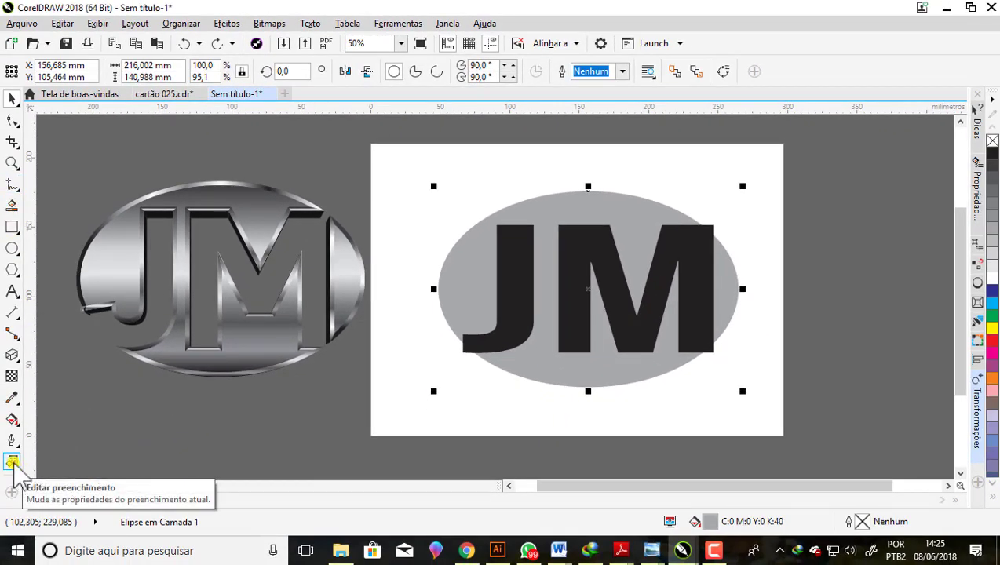
pyautogui.click(14, 464)
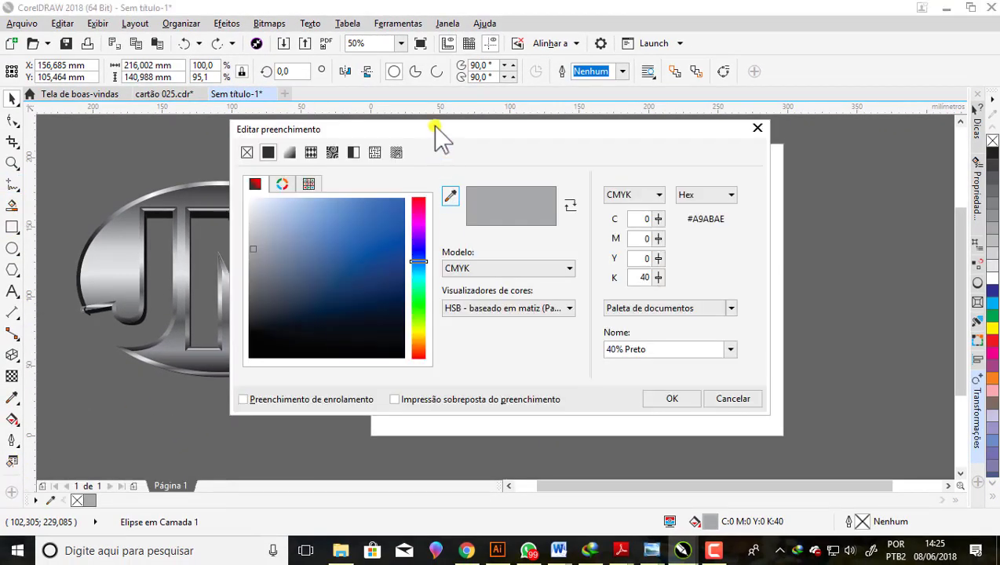
# - Switch the oval to a gradient fill and browse the custom gradient collection
pyautogui.moveTo(435, 126)
pyautogui.mouseDown()
pyautogui.moveTo(124, 28)
pyautogui.moveTo(268, 20)
pyautogui.mouseUp()
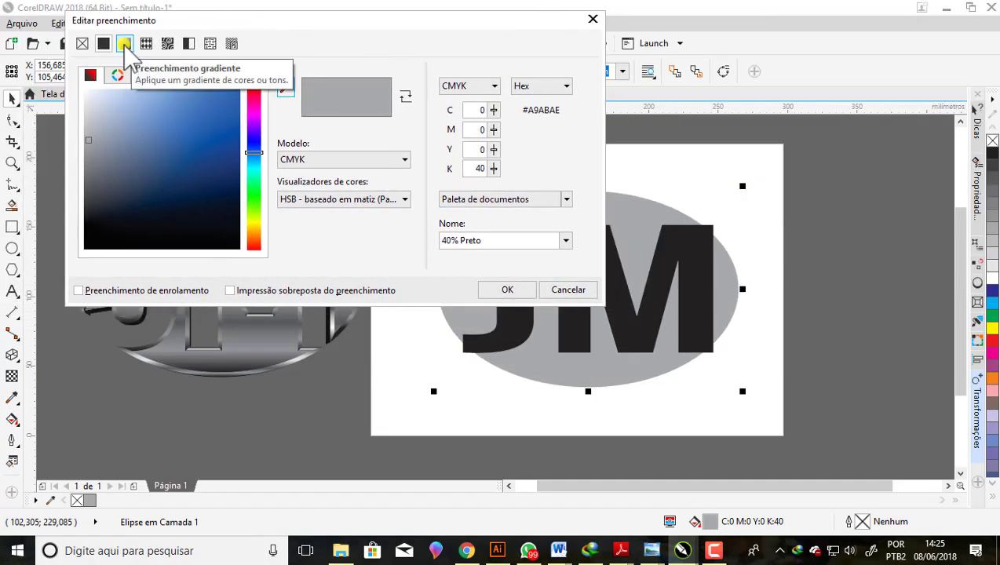
pyautogui.click(124, 44)
pyautogui.click(198, 119)
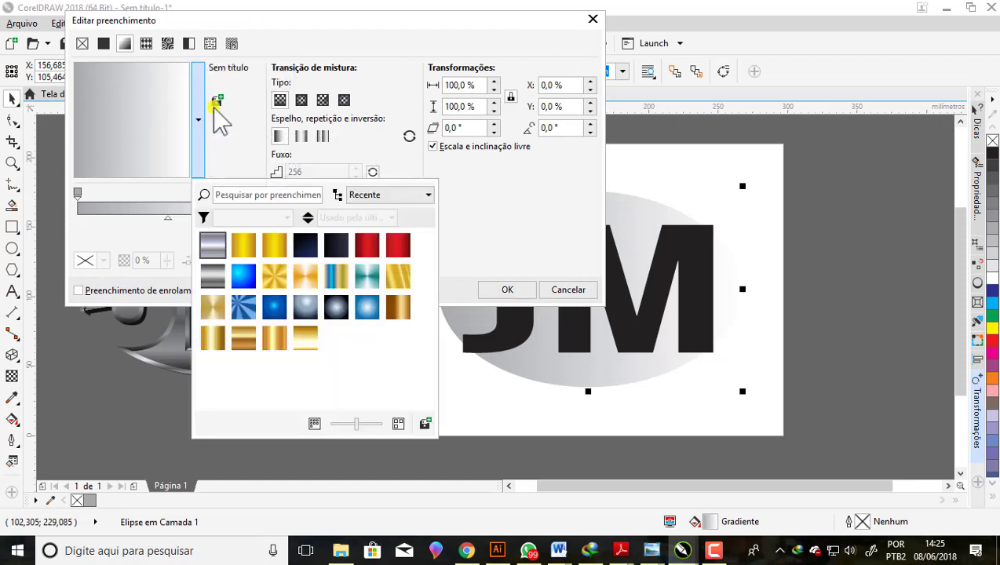
pyautogui.click(430, 195)
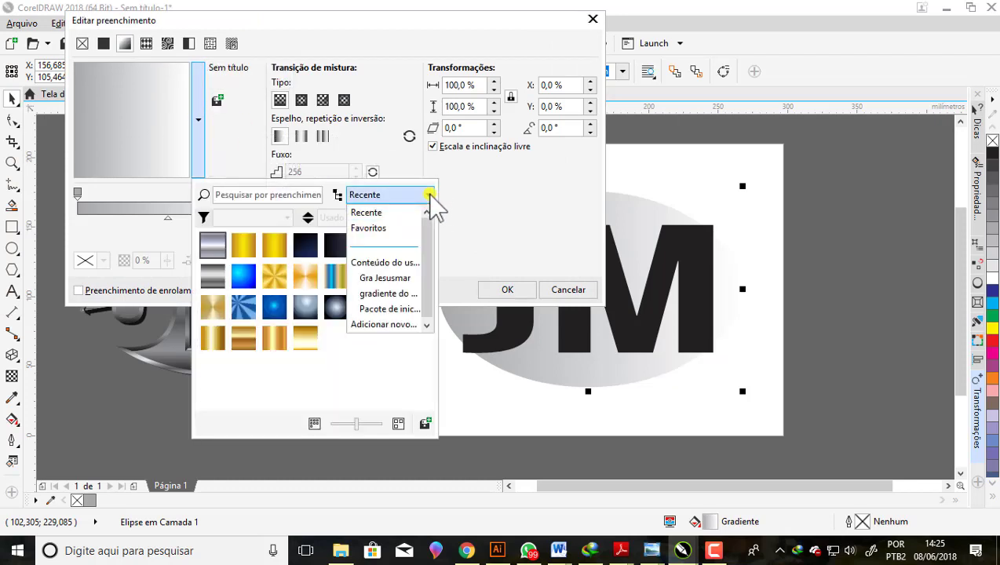
pyautogui.click(385, 278)
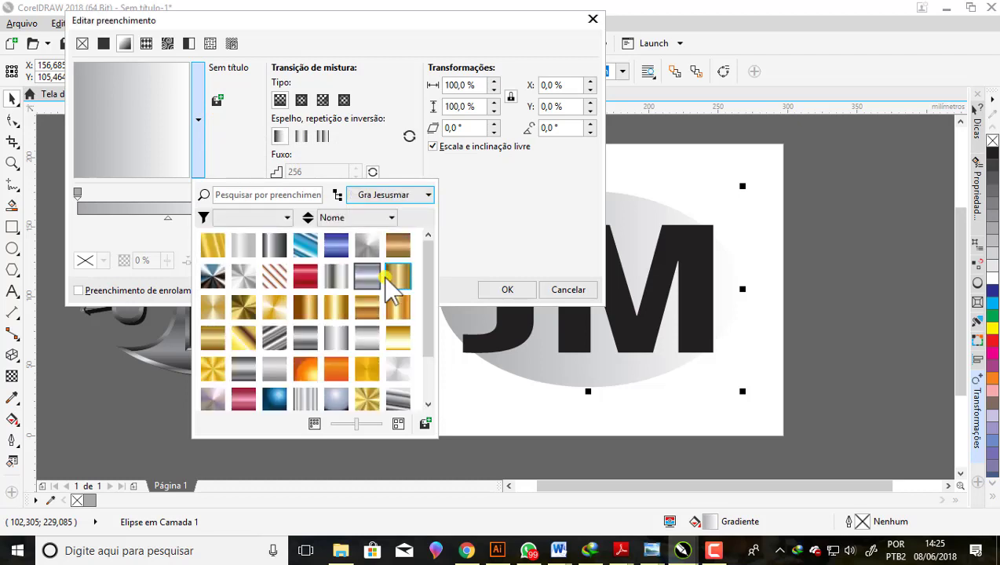
pyautogui.moveTo(429, 252)
pyautogui.mouseDown()
pyautogui.moveTo(428, 337)
pyautogui.moveTo(432, 250)
pyautogui.mouseUp()
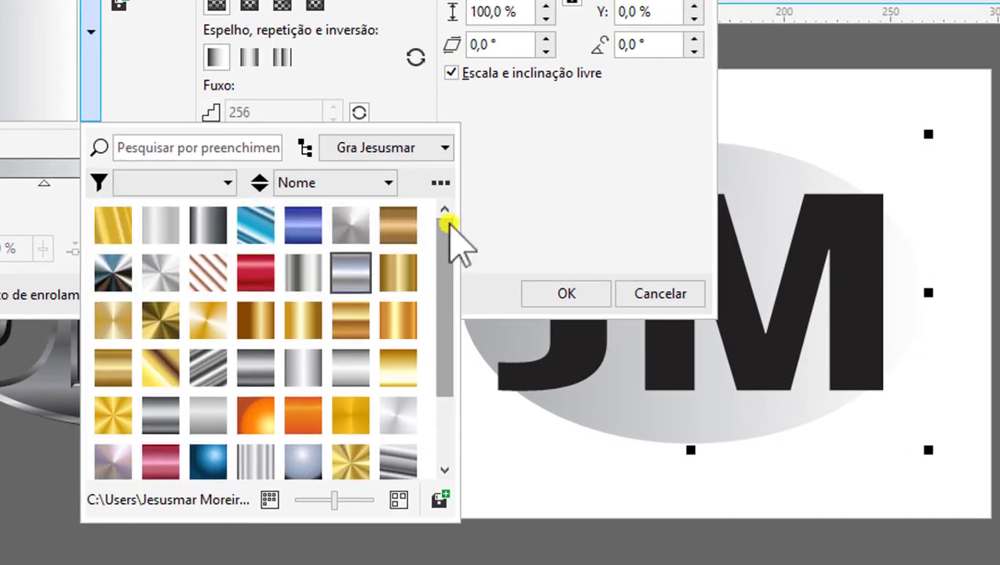
pyautogui.press('Escape')
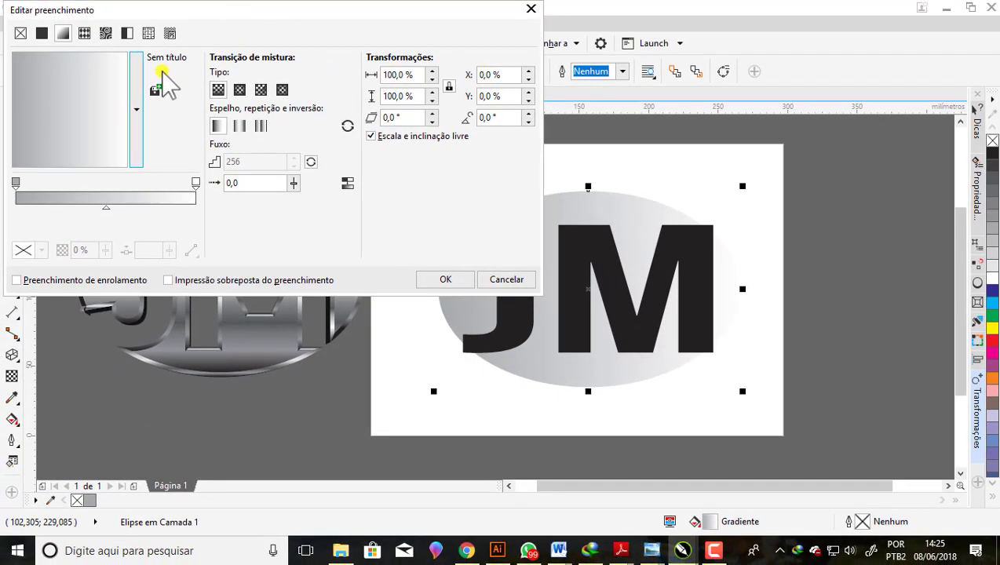
# - Apply the FUZIO METAL gradient preset to the ellipse and confirm
pyautogui.click(135, 107)
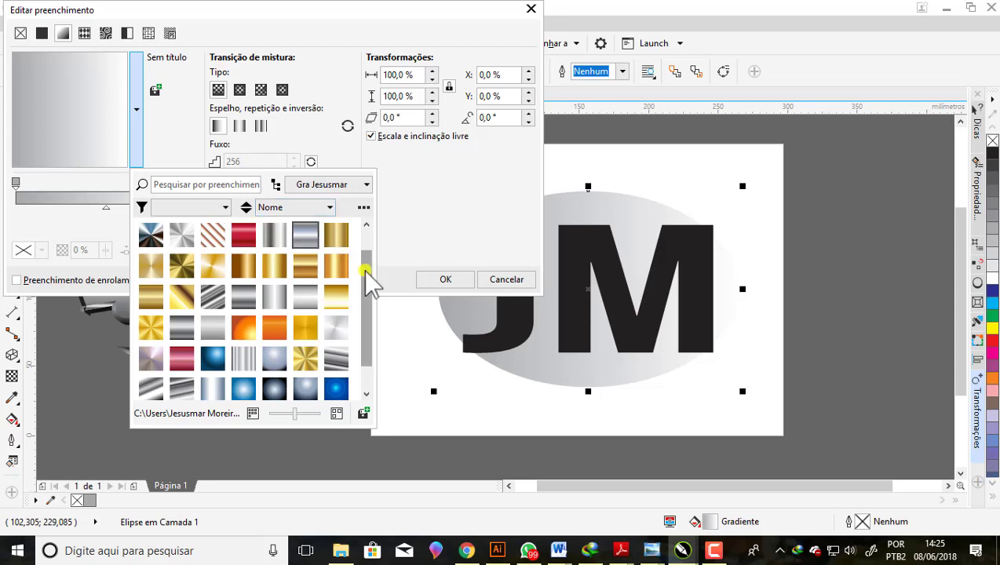
pyautogui.moveTo(370, 279); pyautogui.dragTo(370, 251)
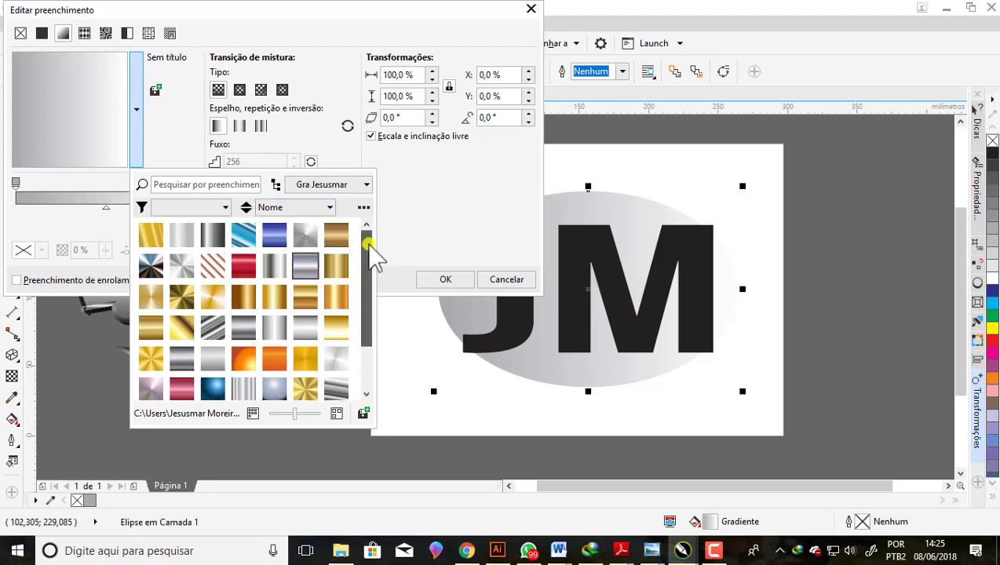
pyautogui.moveTo(365, 255); pyautogui.dragTo(364, 305)
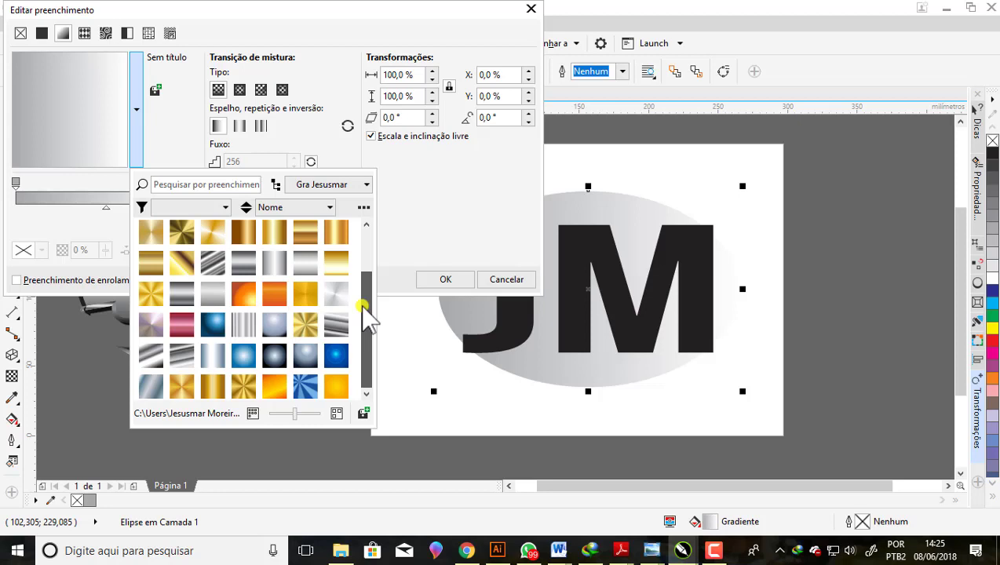
pyautogui.moveTo(365, 306); pyautogui.dragTo(366, 240)
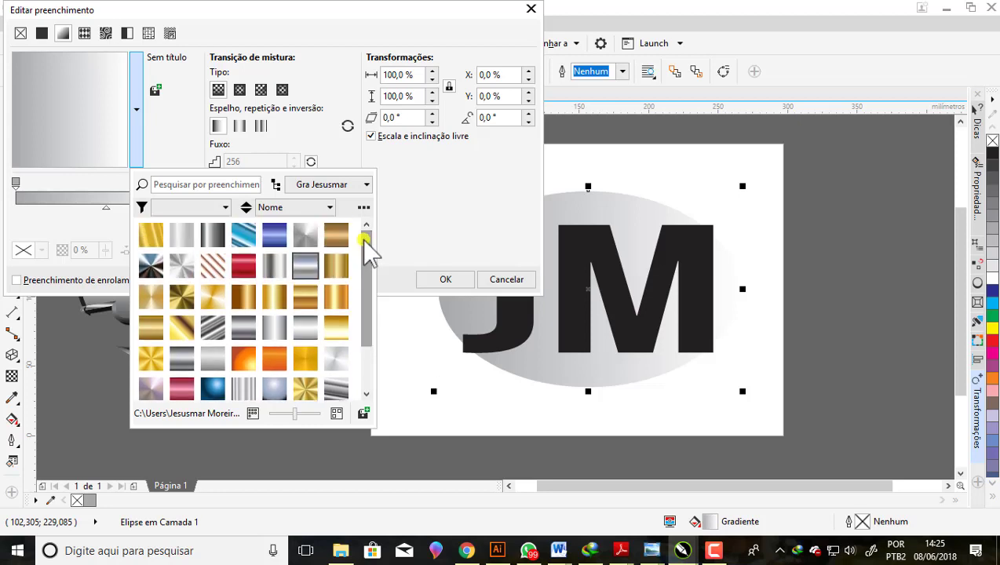
pyautogui.scroll(-1, 244, 369)
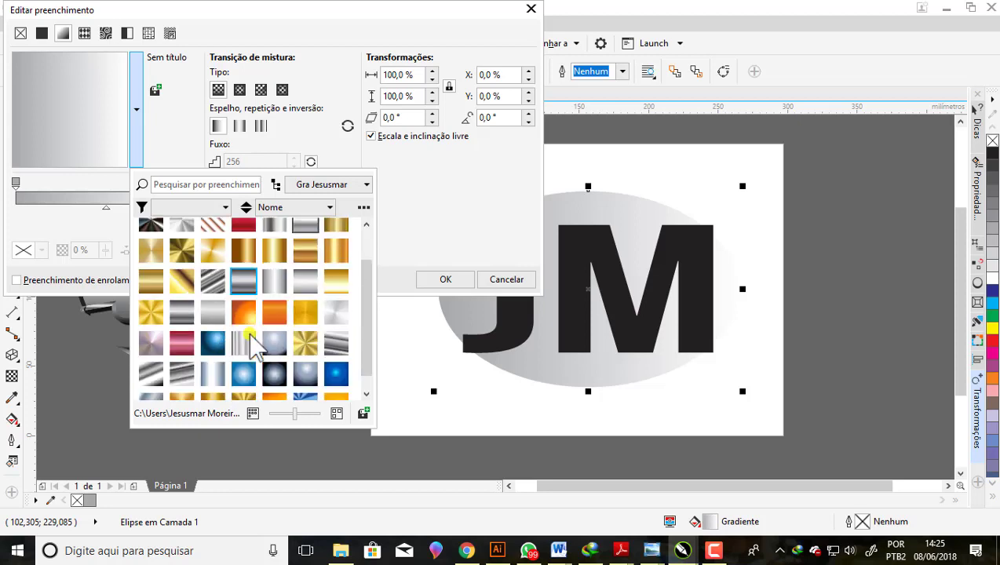
pyautogui.scroll(1, 292, 363)
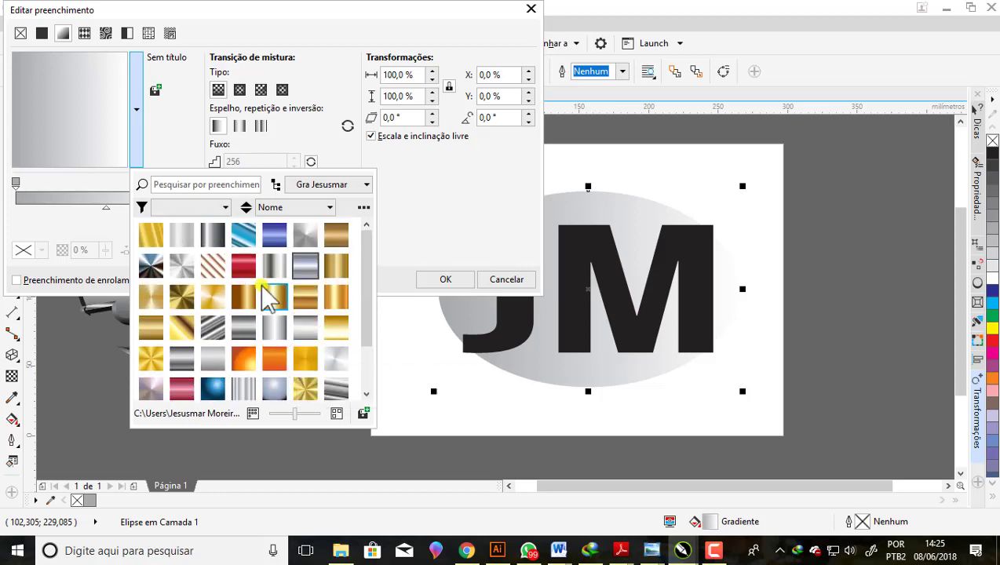
pyautogui.click(304, 263)
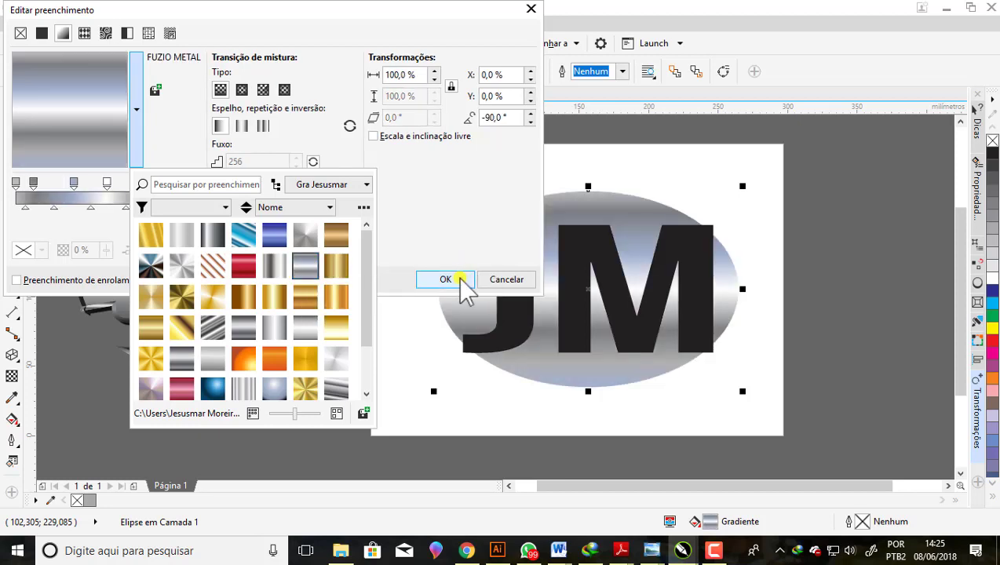
pyautogui.click(461, 278)
pyautogui.click(466, 281)
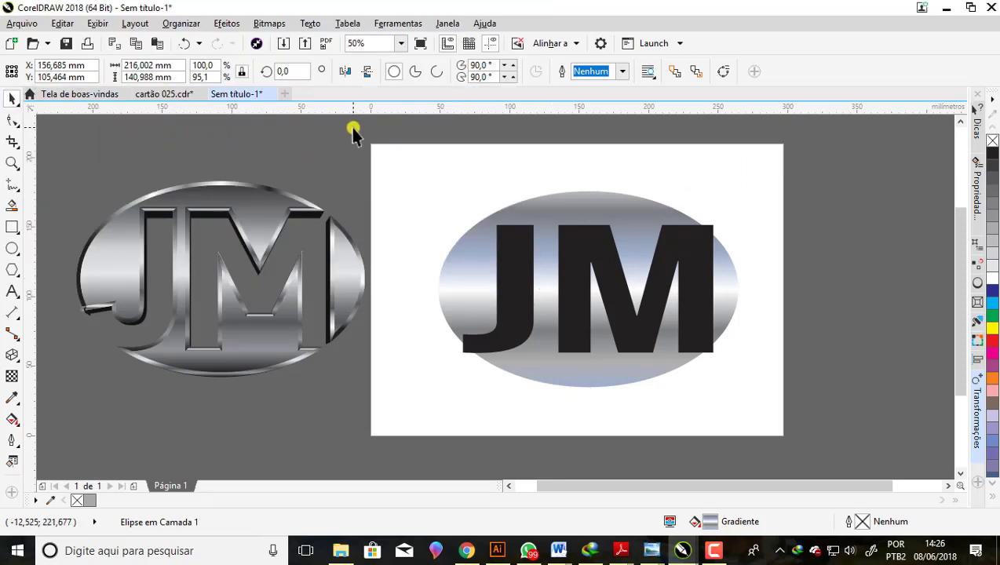
# - Select the ellipse and JM text together and Simplify to cut the letters out
pyautogui.moveTo(353, 129); pyautogui.dragTo(767, 384)
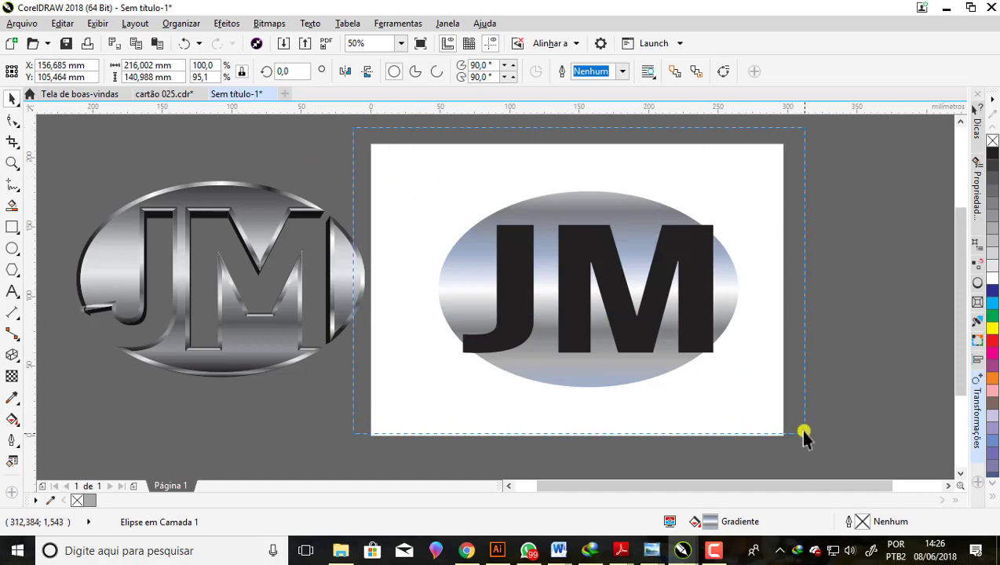
pyautogui.moveTo(805, 436); pyautogui.dragTo(803, 437)
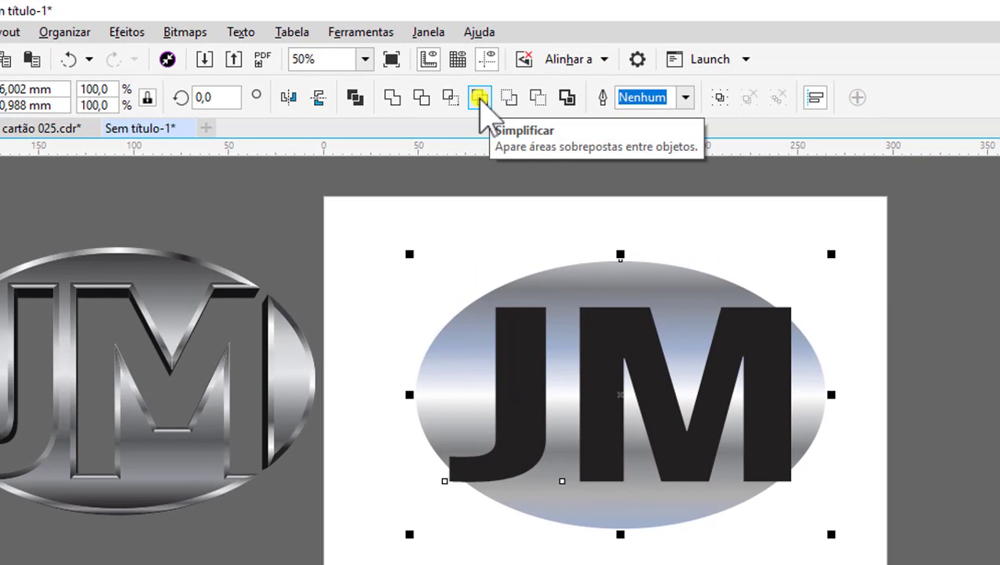
pyautogui.click(478, 97)
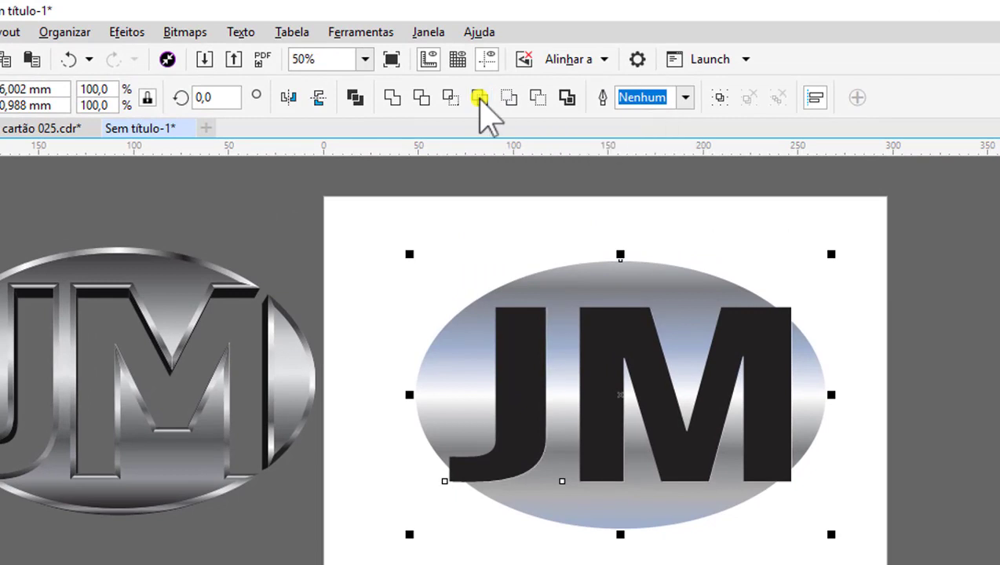
pyautogui.click(553, 170)
# - Move the black JM text off the page to the right and select the cut-out ellipse
pyautogui.moveTo(636, 347)
pyautogui.mouseDown()
pyautogui.moveTo(750, 328)
pyautogui.moveTo(860, 257)
pyautogui.mouseUp()
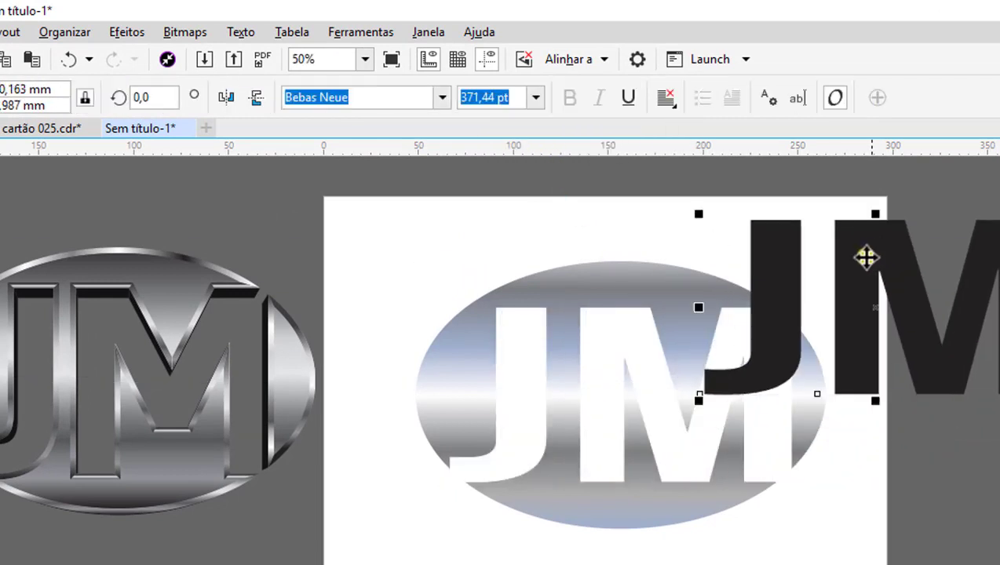
pyautogui.scroll(-1, 697, 283)
pyautogui.moveTo(741, 272); pyautogui.dragTo(932, 326)
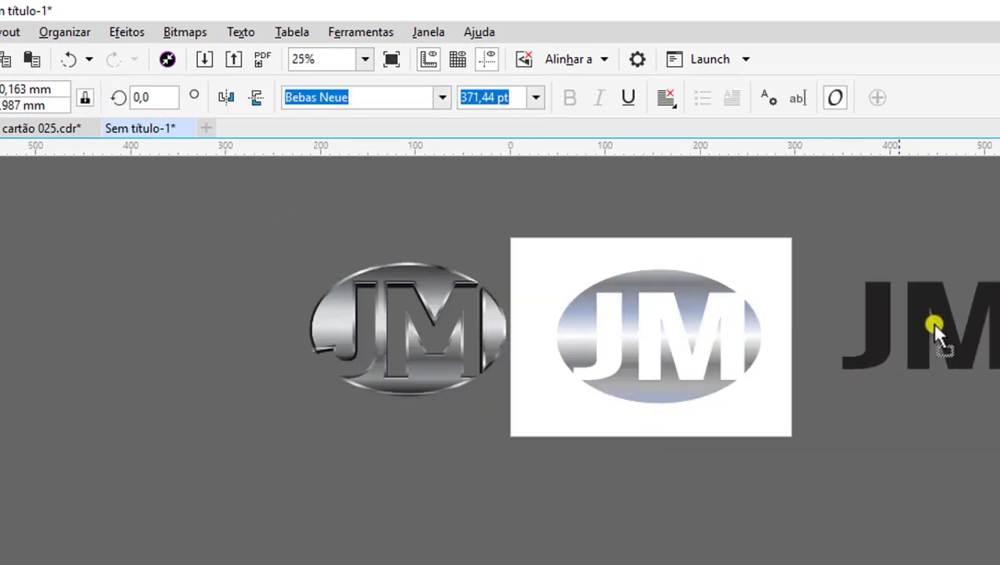
pyautogui.scroll(1, 719, 296)
pyautogui.click(654, 290)
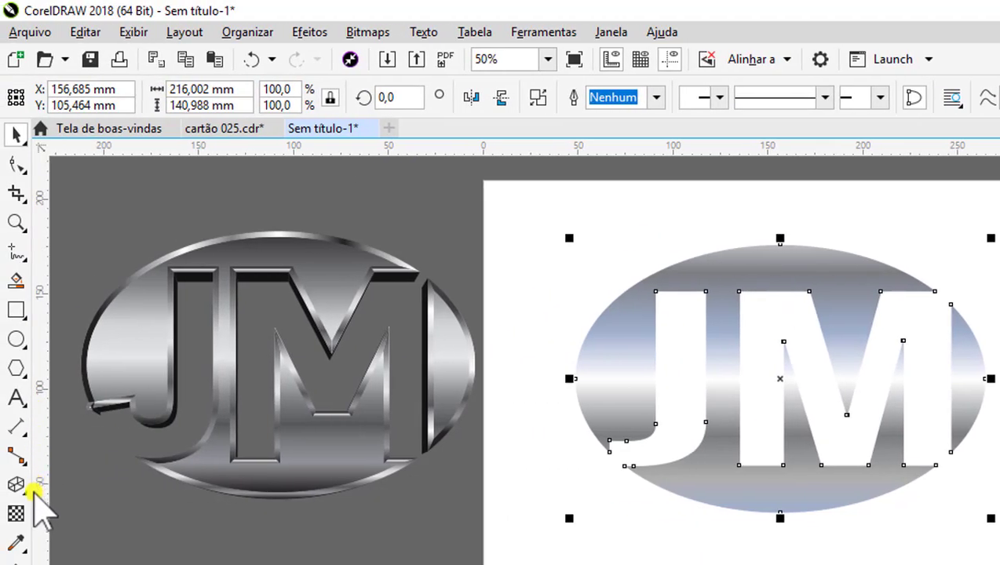
pyautogui.click(16, 486)
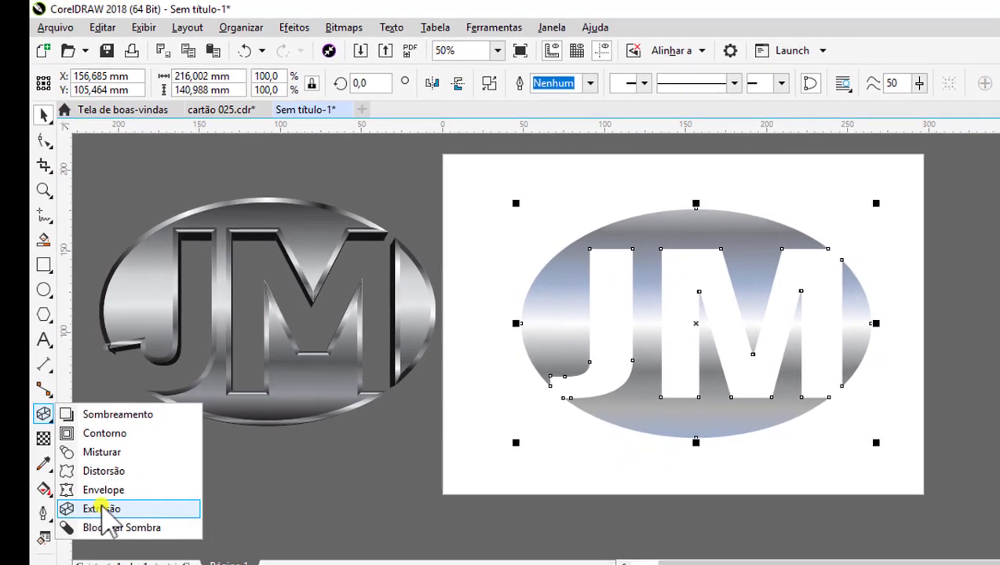
# - Extrude the cut-out ellipse downward with a depth of 4
pyautogui.click(103, 508)
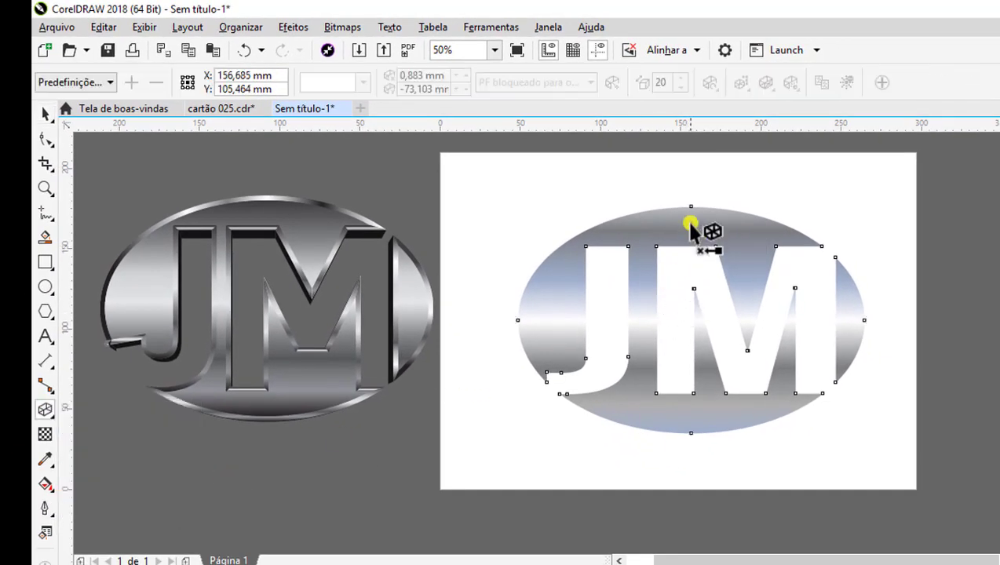
pyautogui.moveTo(692, 223)
pyautogui.mouseDown()
pyautogui.moveTo(667, 479)
pyautogui.moveTo(685, 491)
pyautogui.mouseUp()
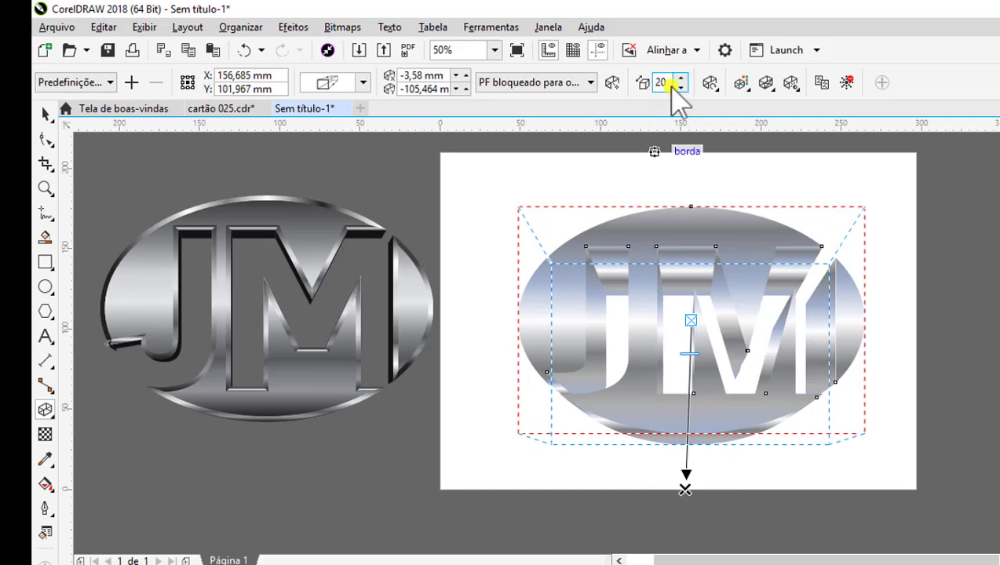
pyautogui.moveTo(685, 490); pyautogui.dragTo(694, 491)
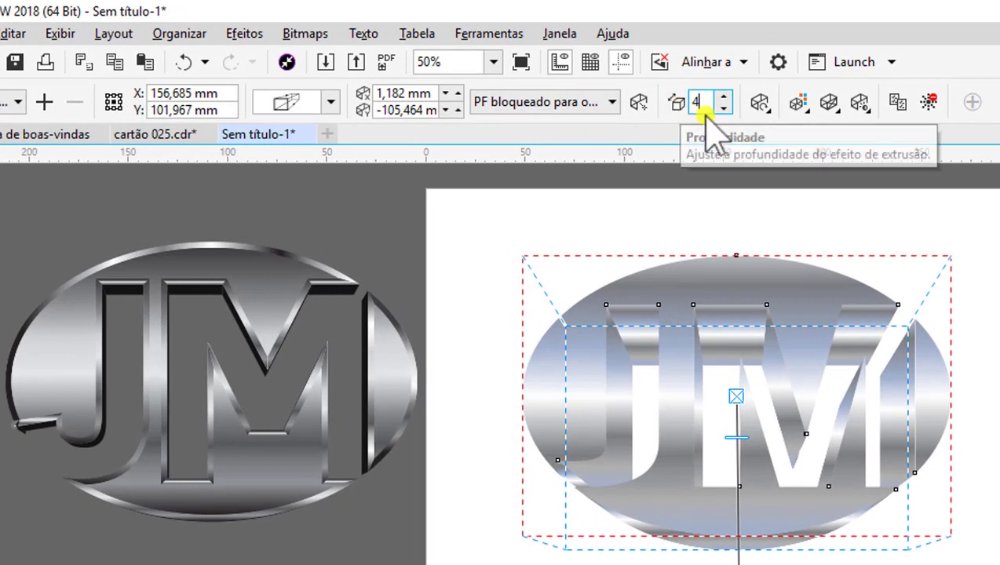
pyautogui.write('4')
pyautogui.press('Return')
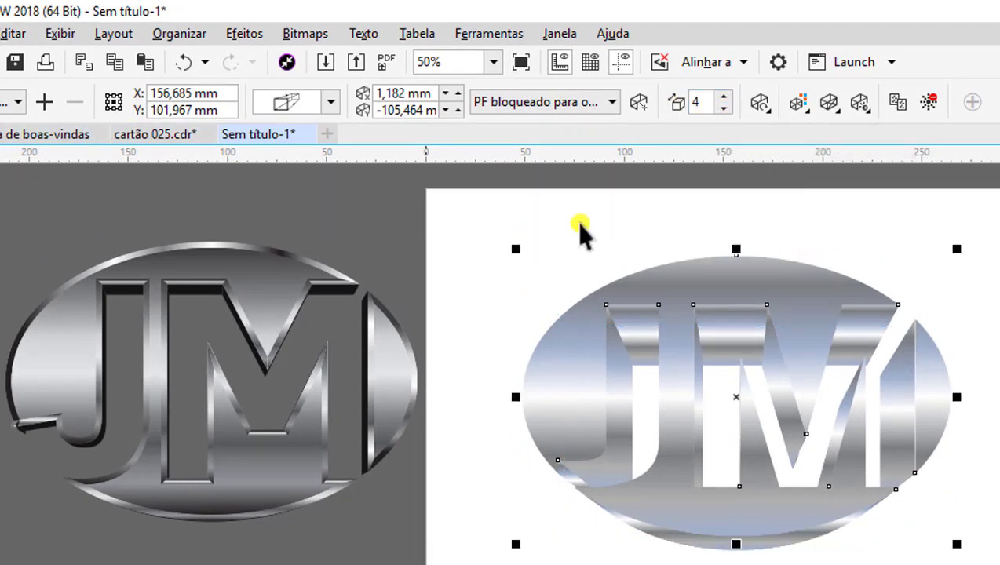
pyautogui.scroll(2, 740, 315)
pyautogui.scroll(-2, 719, 291)
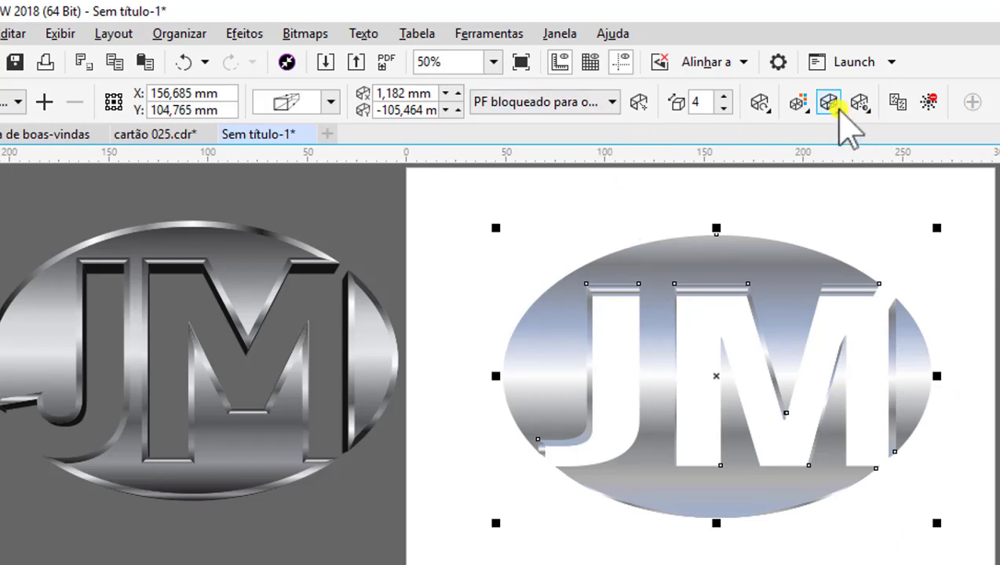
# - Set the extrusion colour to a solid near-black CMYK colour
pyautogui.click(800, 103)
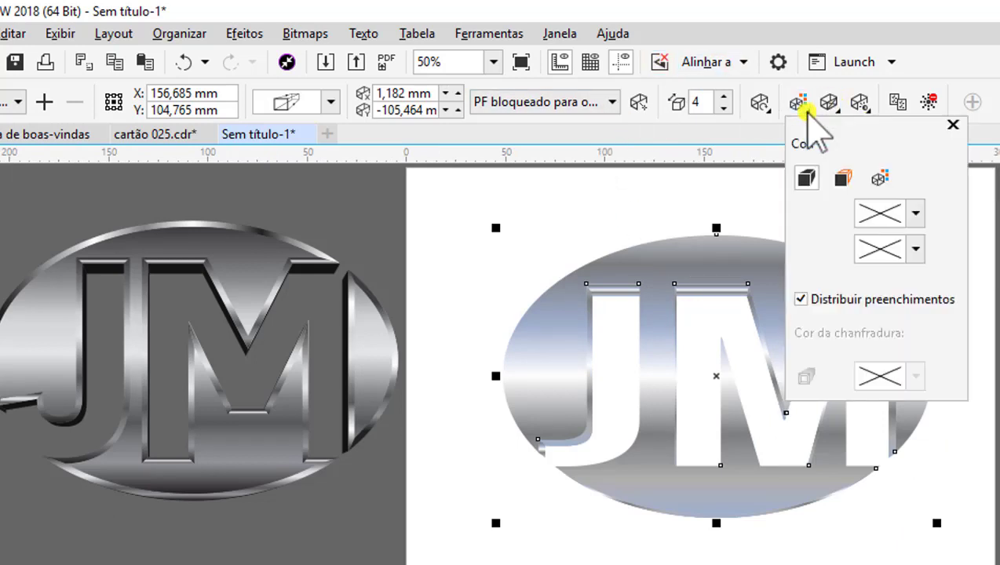
pyautogui.click(843, 177)
pyautogui.click(916, 214)
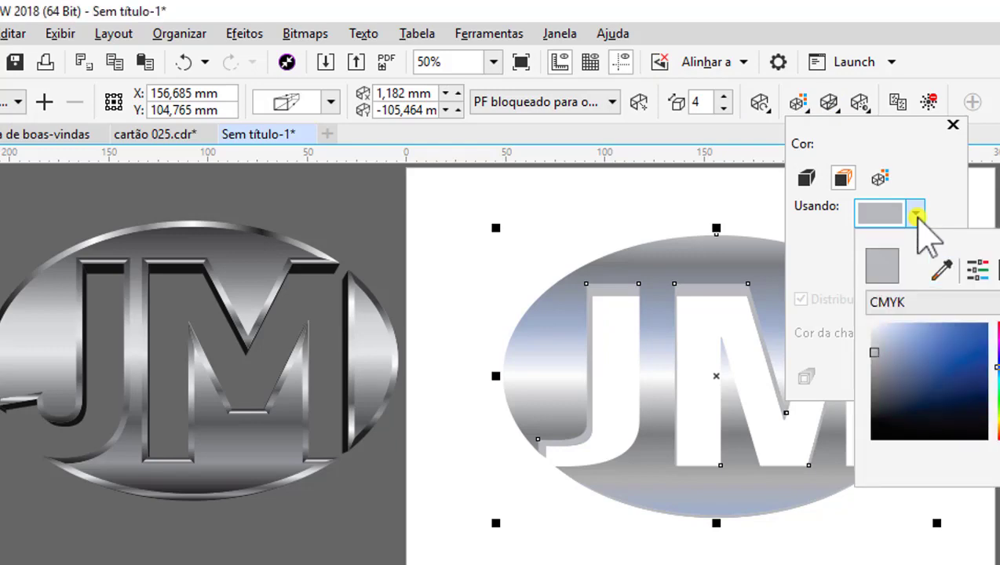
pyautogui.moveTo(953, 395); pyautogui.dragTo(965, 424)
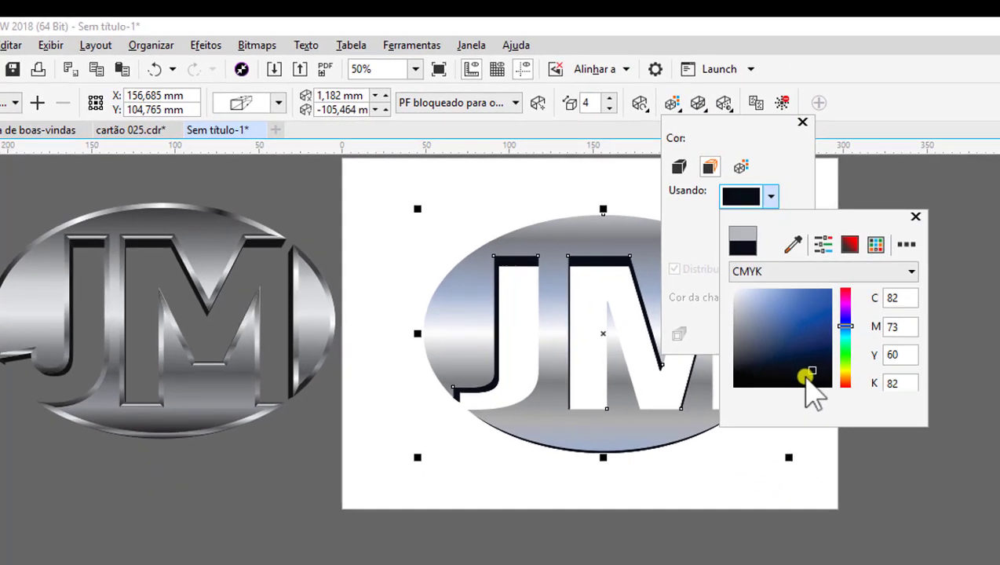
pyautogui.click(814, 376)
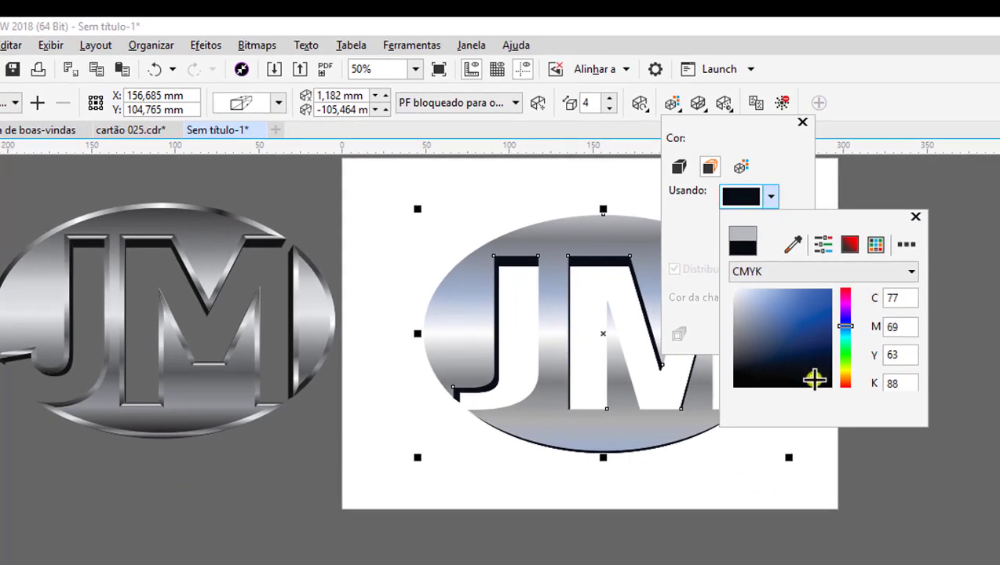
pyautogui.click(915, 217)
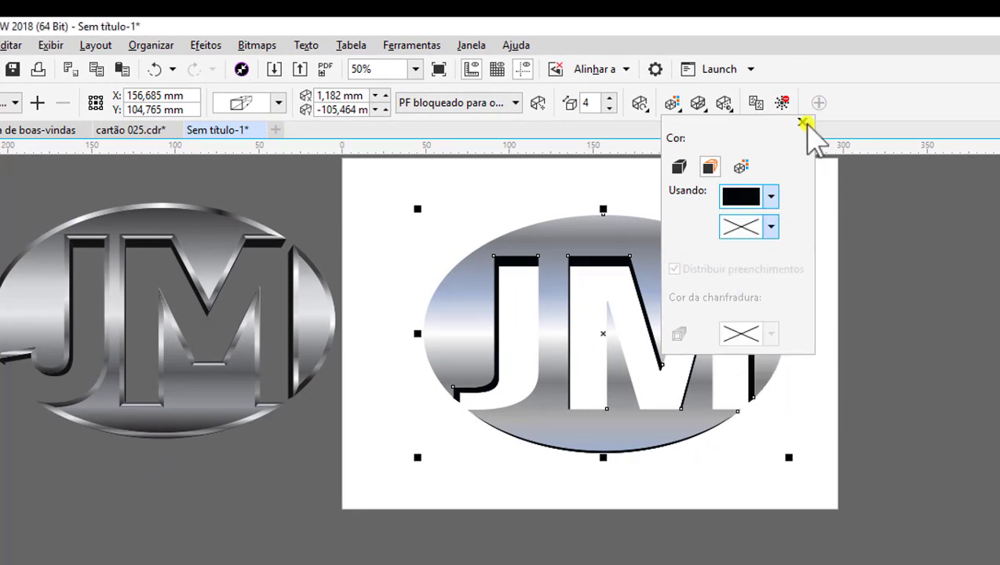
pyautogui.click(802, 122)
# - Select the extruded JM logo and choose Separar Extrusão de grupo
pyautogui.click(897, 273)
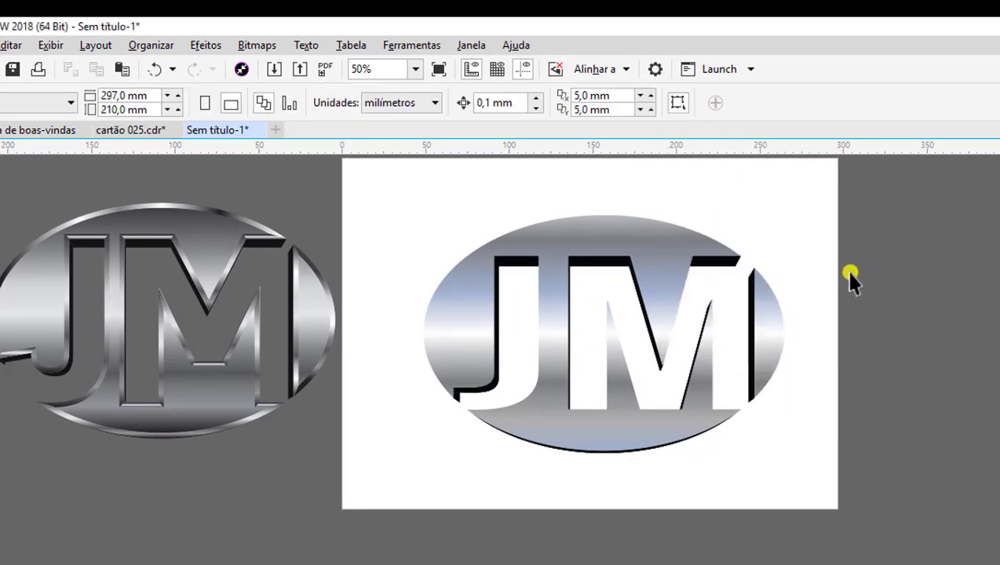
pyautogui.click(635, 246)
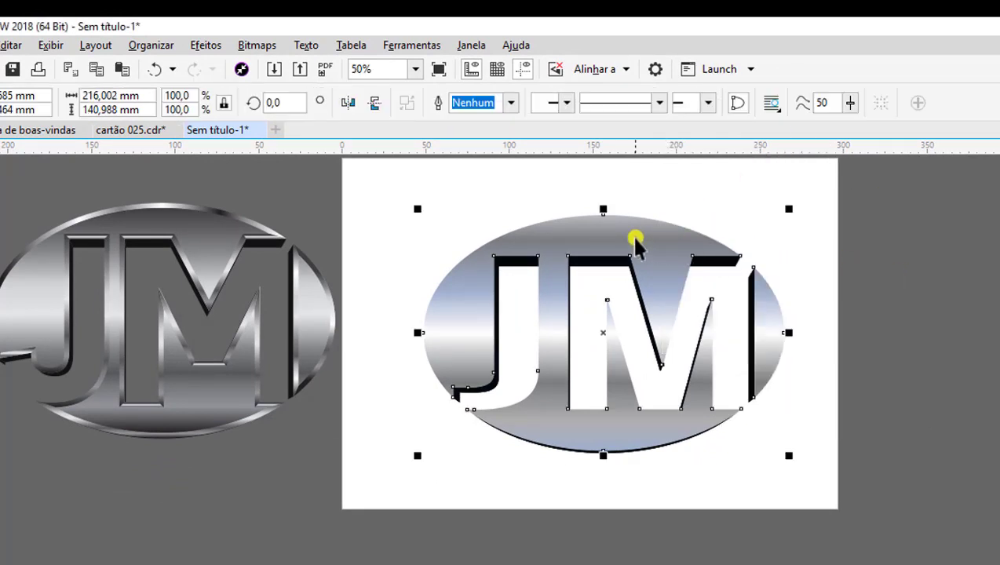
pyautogui.rightClick(636, 238)
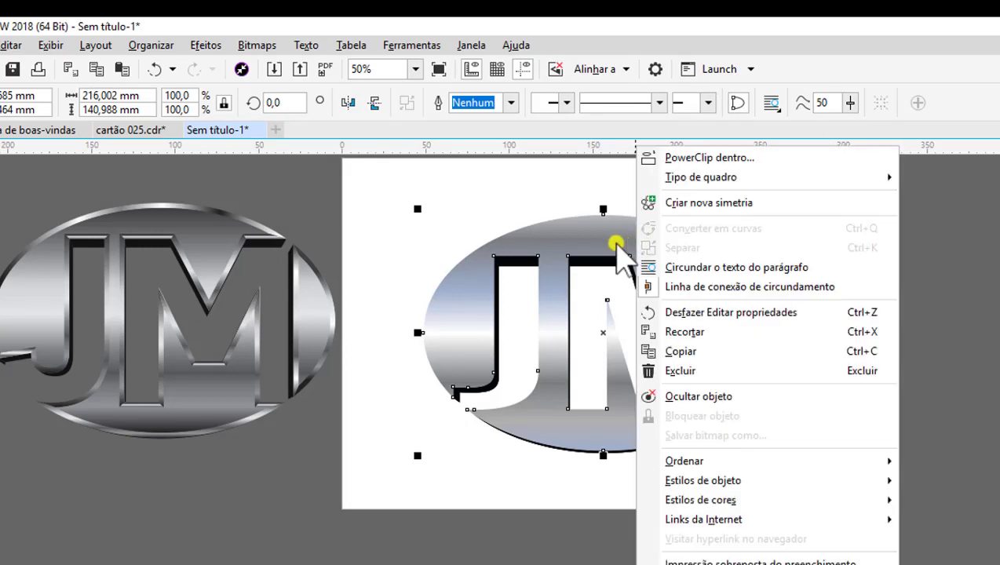
pyautogui.click(599, 244)
pyautogui.click(594, 262)
pyautogui.rightClick(594, 264)
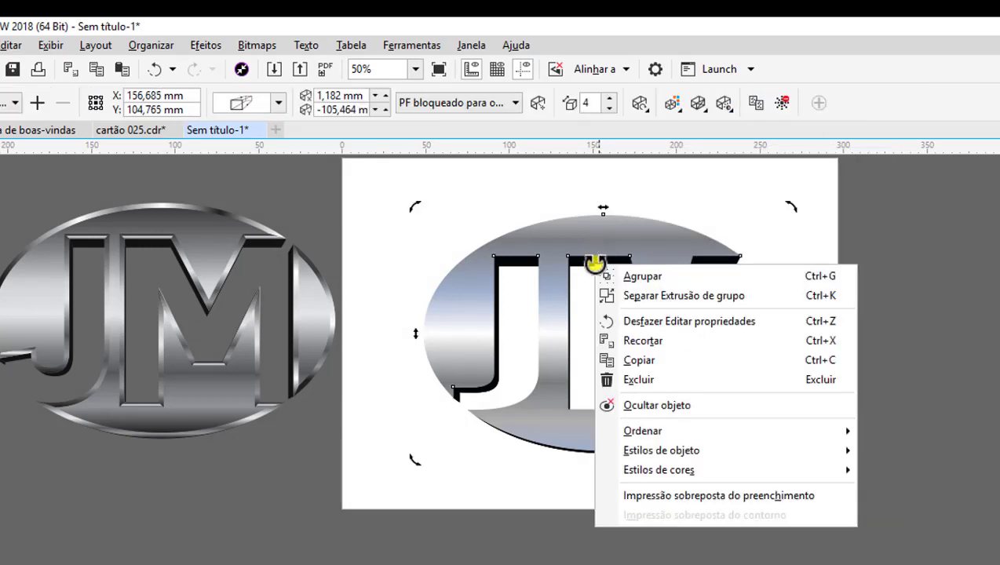
pyautogui.click(673, 296)
# - Test-move the front JM face off its extrusion and undo, leaving it in place
pyautogui.click(826, 324)
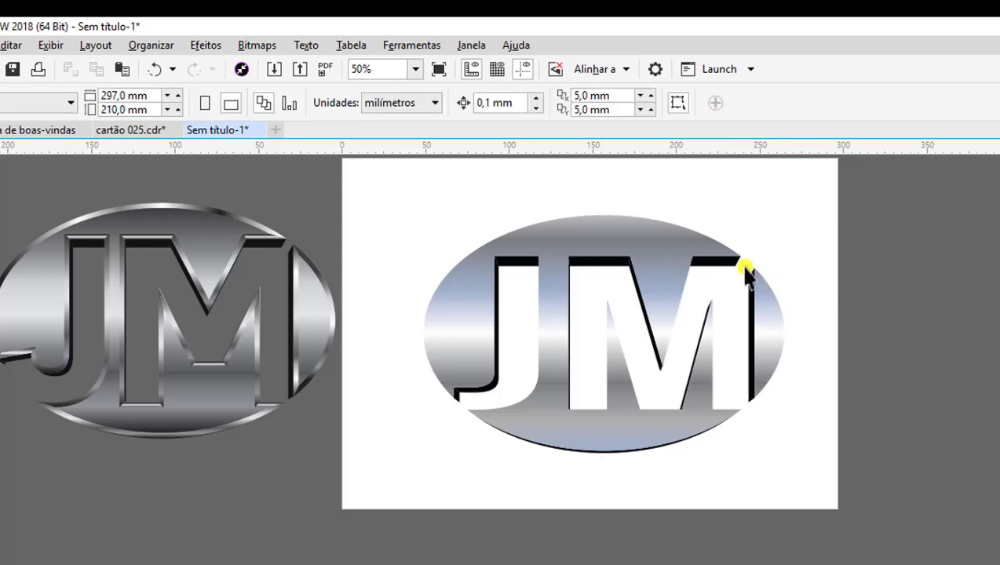
pyautogui.moveTo(643, 249); pyautogui.dragTo(511, 208)
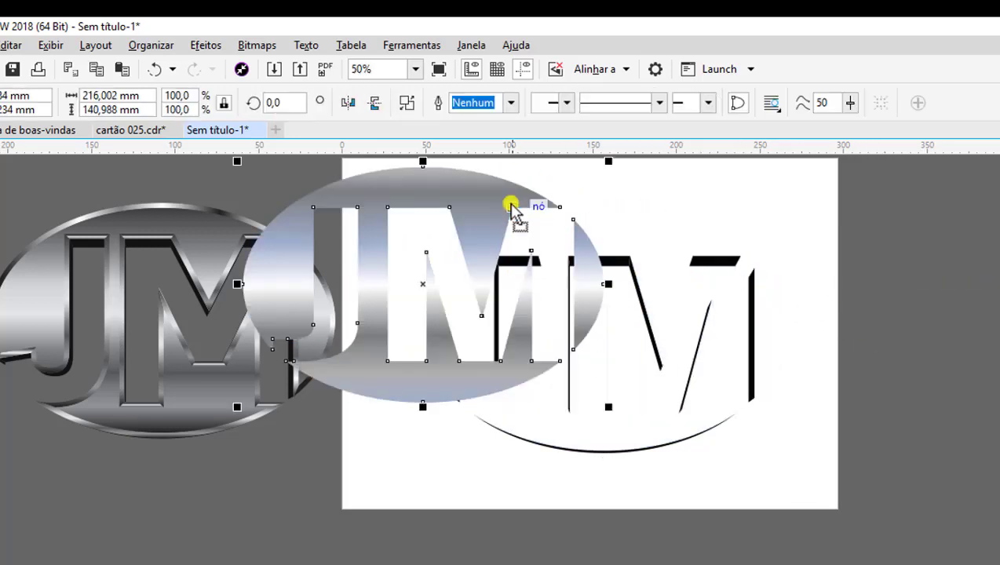
pyautogui.hotkey('ctrl', 'z')
pyautogui.press('Escape')
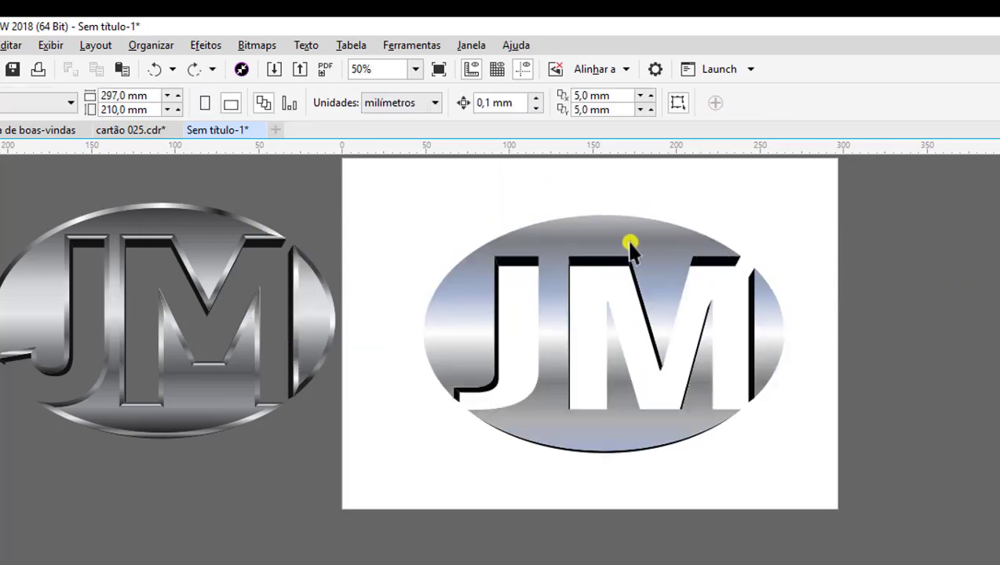
pyautogui.click(630, 246)
pyautogui.press('F10')
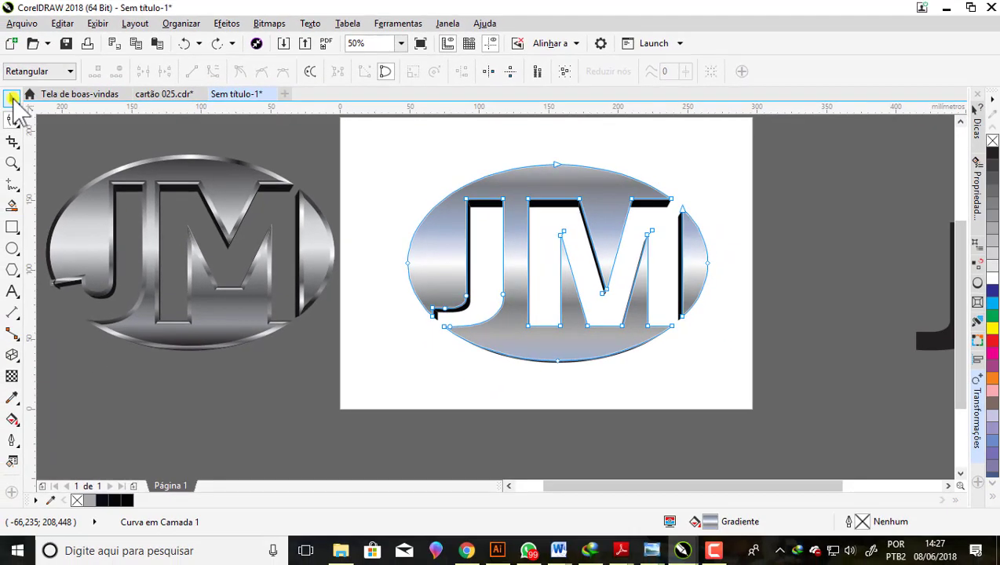
pyautogui.click(12, 98)
pyautogui.moveTo(553, 192); pyautogui.dragTo(453, 164)
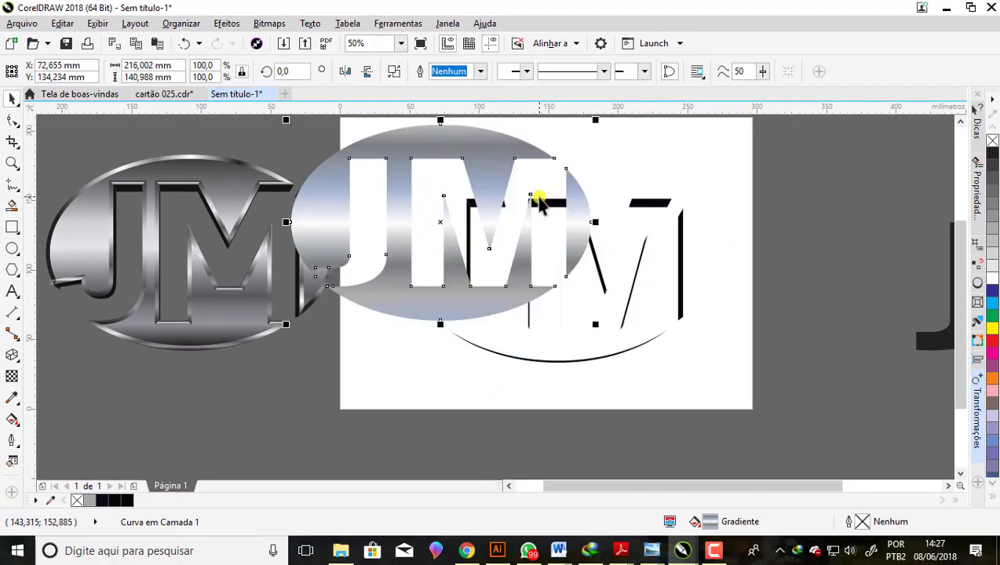
pyautogui.hotkey('ctrl', 'z')
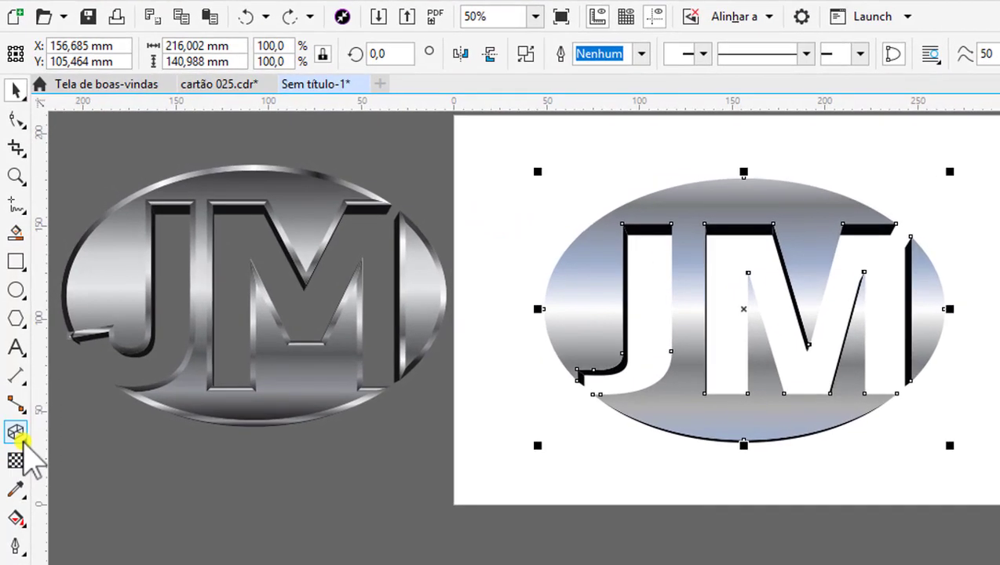
# - Extrude the JM face toward the page bottom and set the depth to 4
pyautogui.click(13, 359)
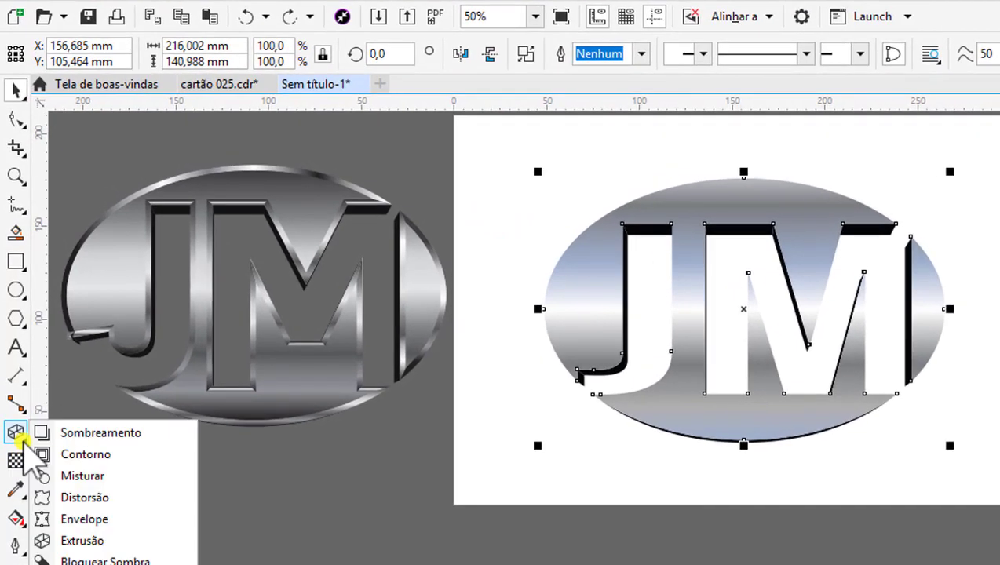
pyautogui.click(87, 541)
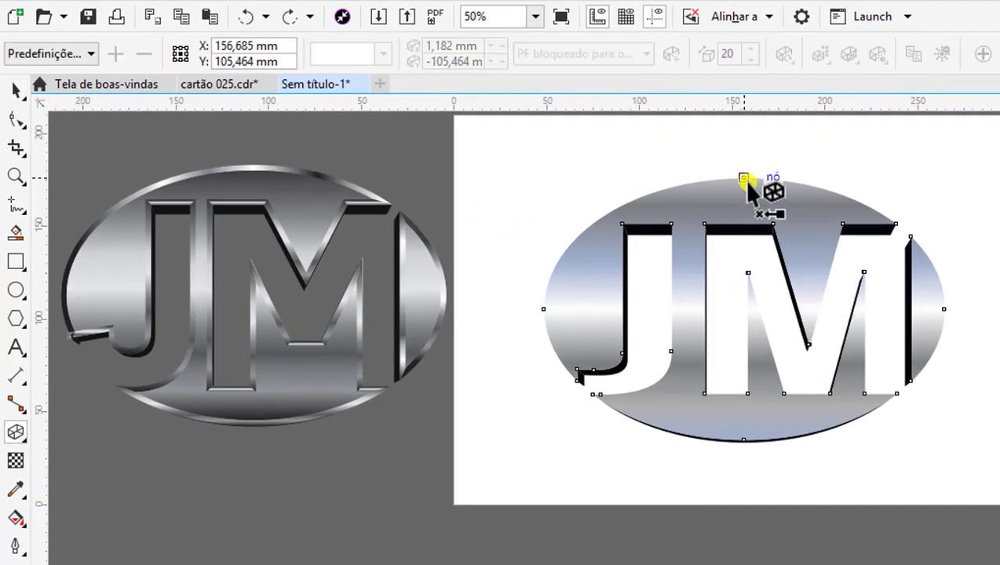
pyautogui.moveTo(744, 181); pyautogui.dragTo(744, 495)
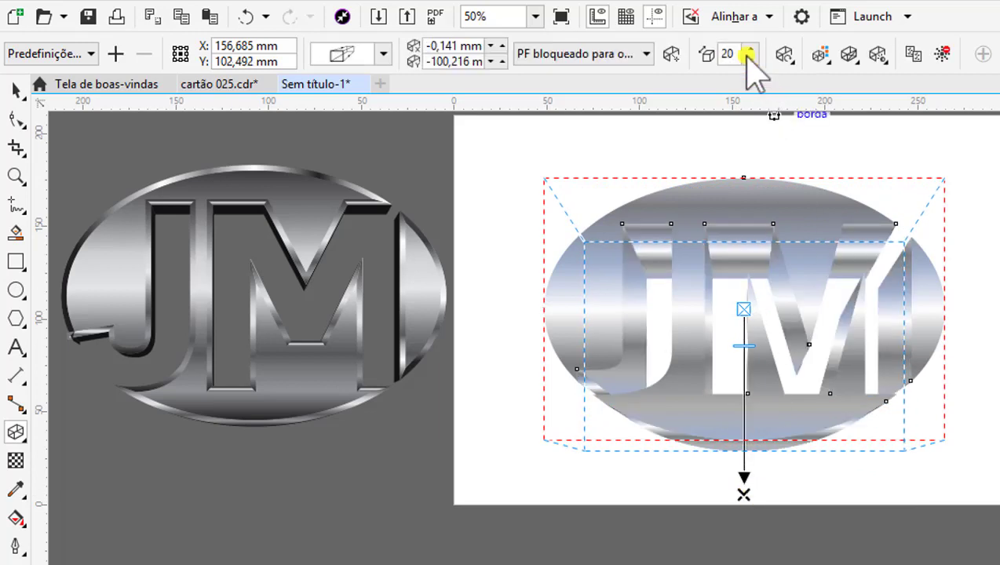
pyautogui.doubleClick(729, 53)
pyautogui.write('4')
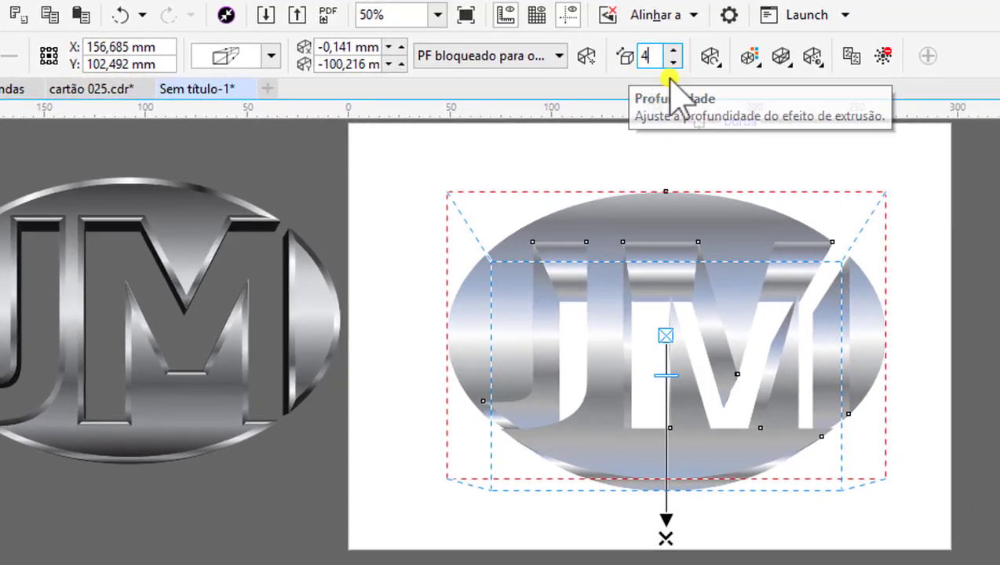
pyautogui.press('Return')
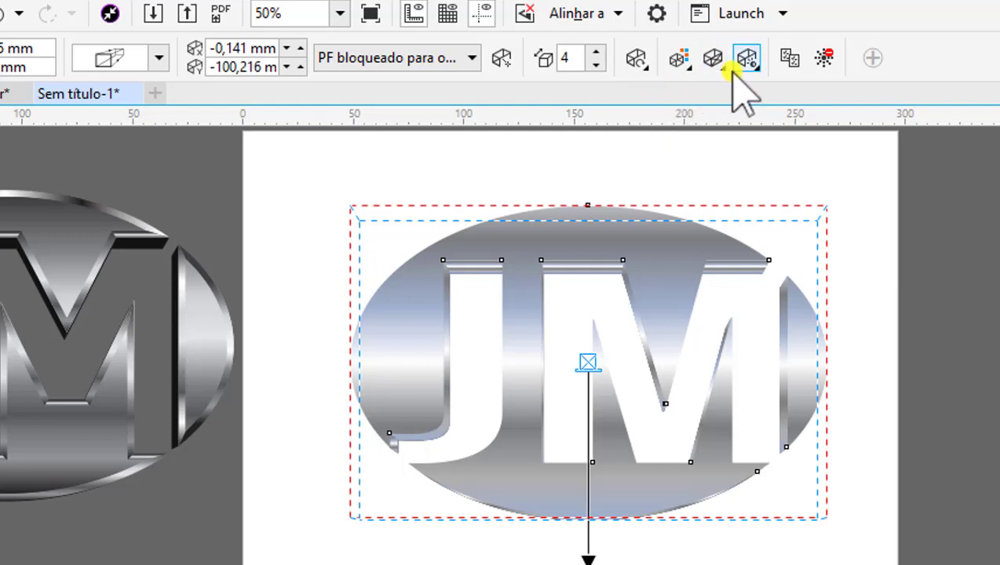
# - Give the JM extrusion a 4,0 mm, 45° bevel and show only the bevel (Mostrar apenas chanfradura)
pyautogui.click(712, 58)
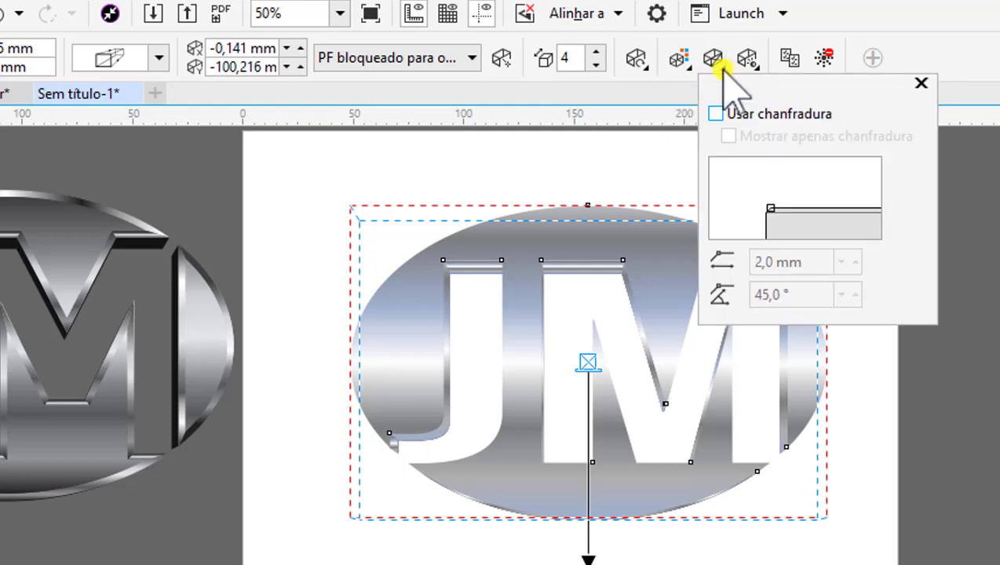
pyautogui.click(715, 115)
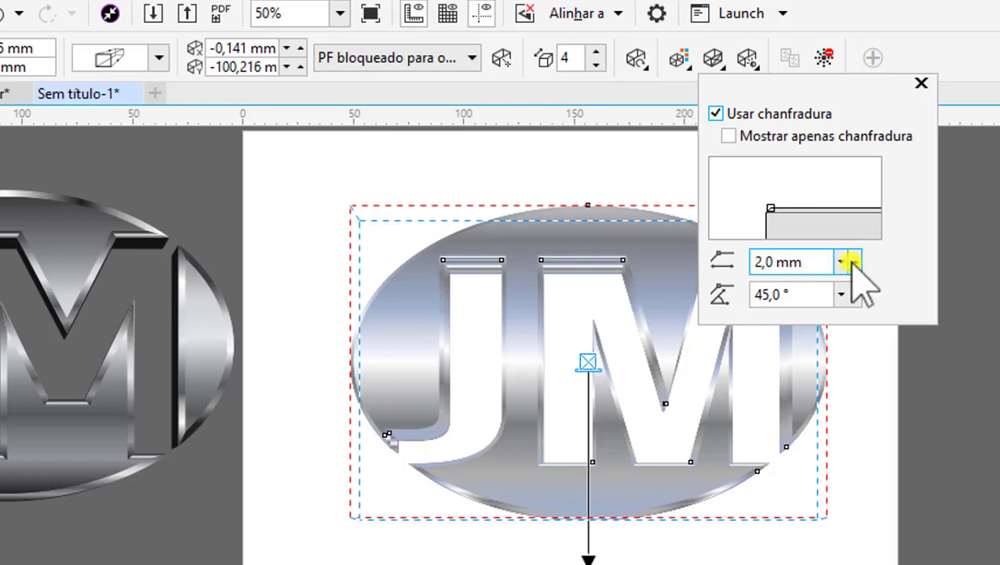
pyautogui.click(850, 263)
pyautogui.click(850, 262)
pyautogui.click(851, 262)
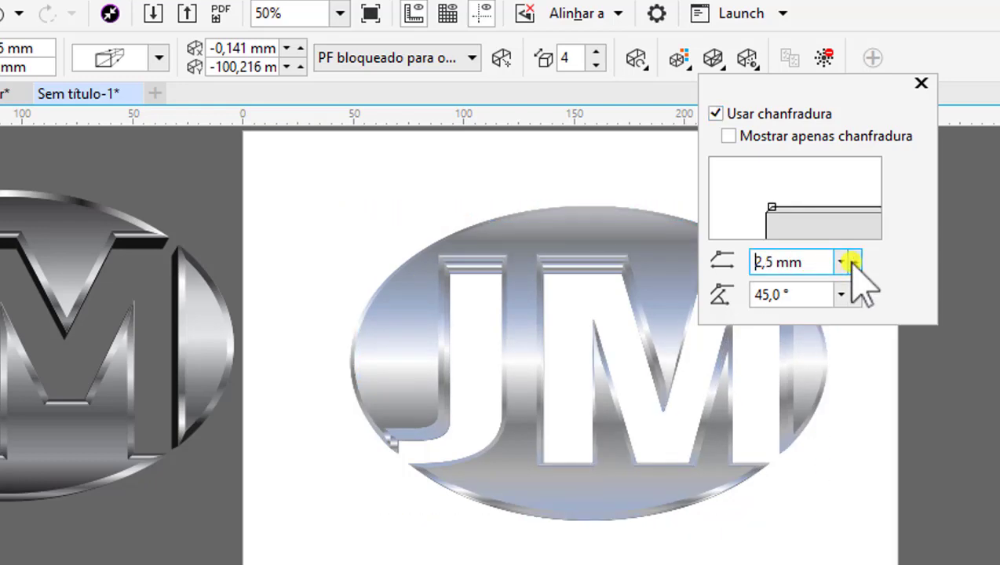
pyautogui.click(850, 262)
pyautogui.click(850, 263)
pyautogui.click(850, 262)
pyautogui.click(850, 262)
pyautogui.click(850, 262)
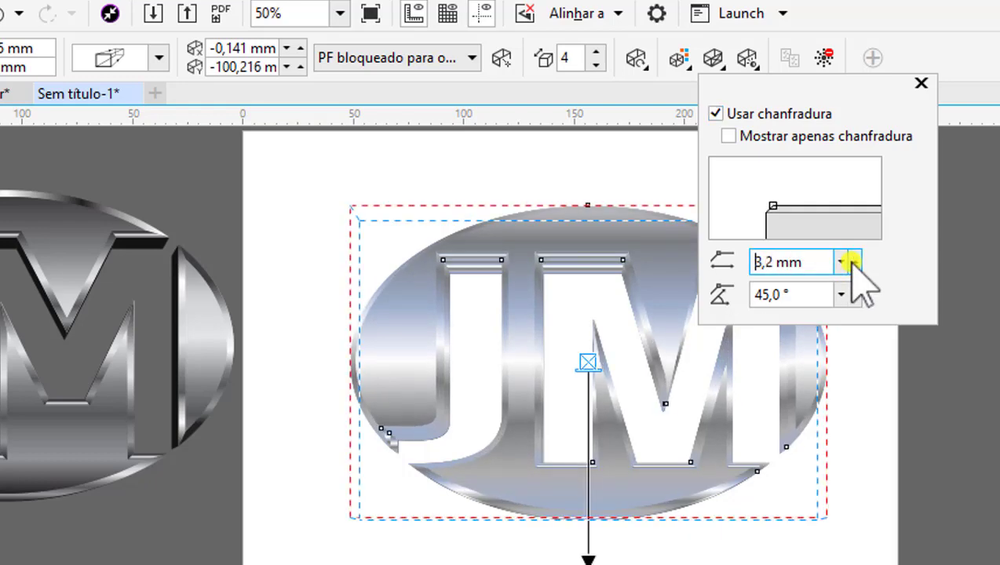
pyautogui.click(850, 262)
pyautogui.click(850, 262)
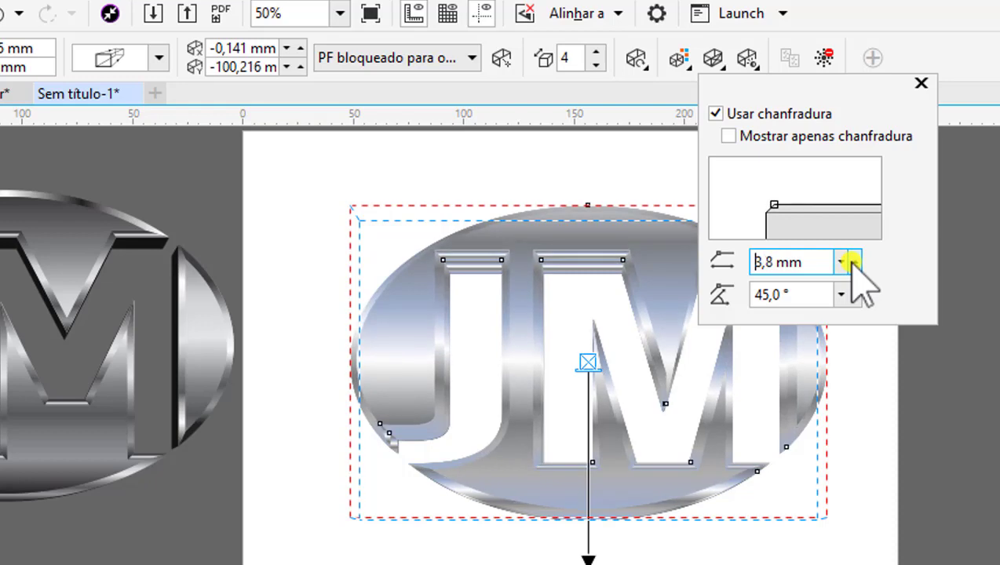
pyautogui.click(850, 262)
pyautogui.click(850, 262)
pyautogui.click(850, 263)
pyautogui.click(850, 262)
pyautogui.click(850, 262)
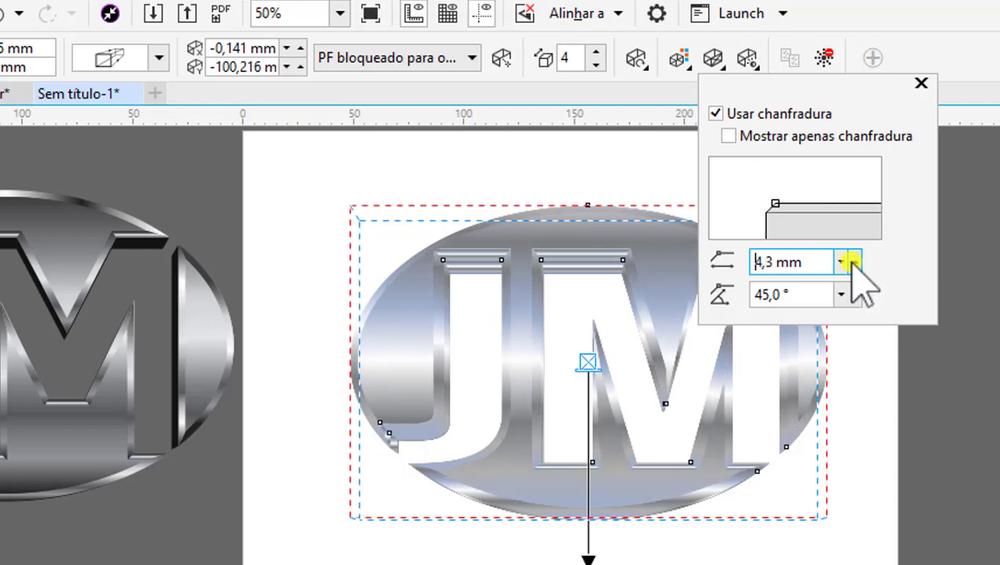
pyautogui.click(850, 262)
pyautogui.click(850, 262)
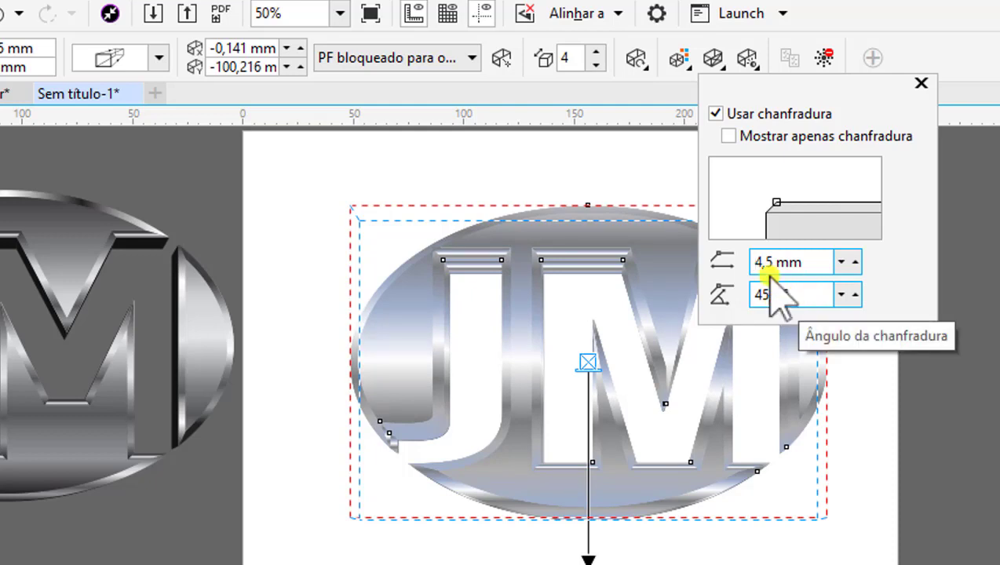
pyautogui.click(854, 262)
pyautogui.click(854, 261)
pyautogui.click(854, 261)
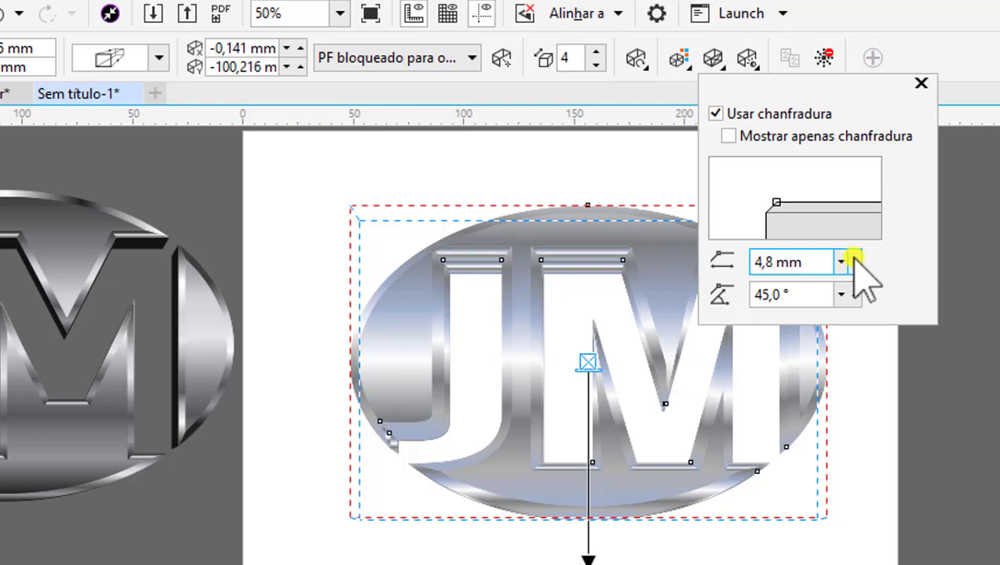
pyautogui.click(854, 262)
pyautogui.click(855, 262)
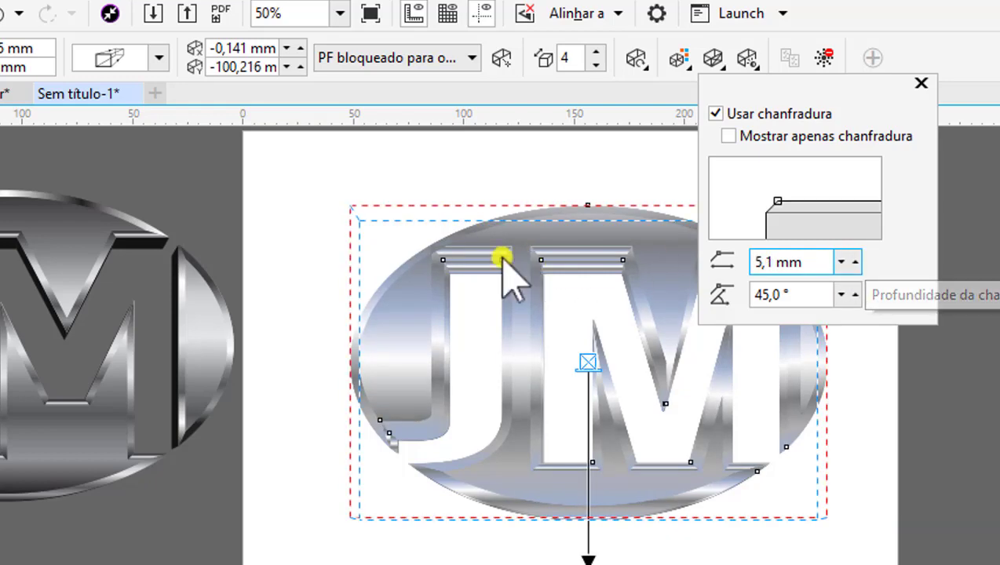
pyautogui.click(841, 261)
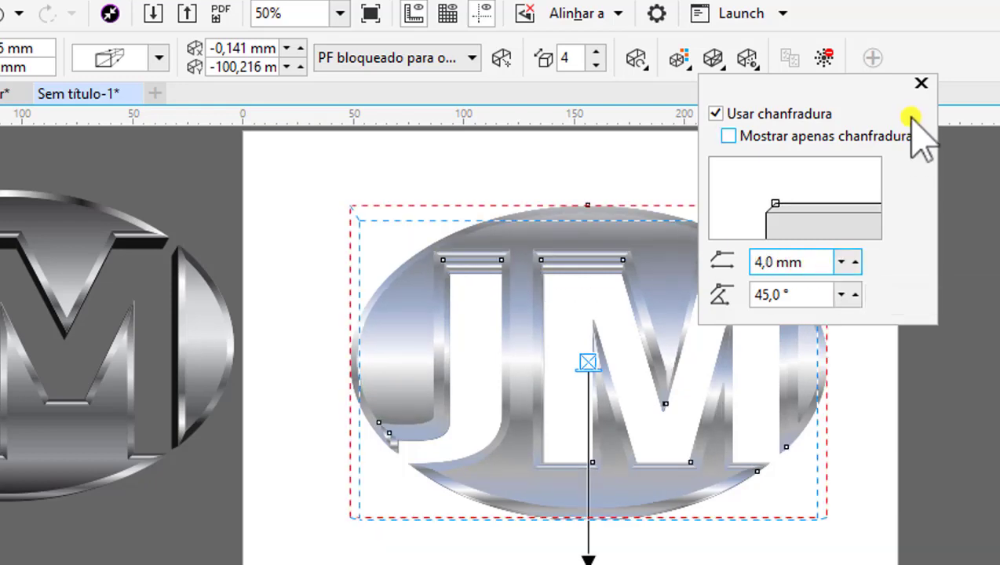
pyautogui.click(731, 139)
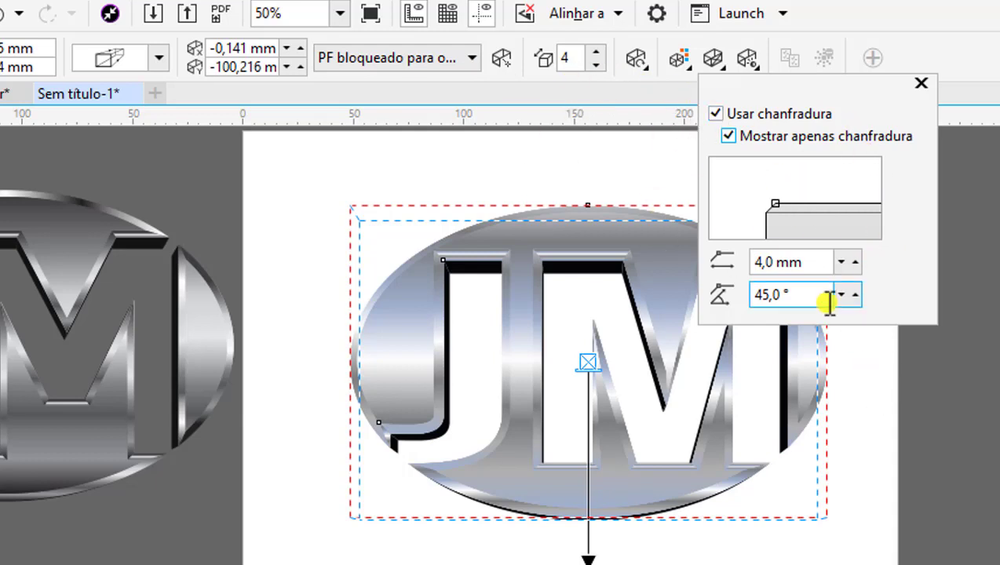
pyautogui.click(920, 83)
pyautogui.press('space')
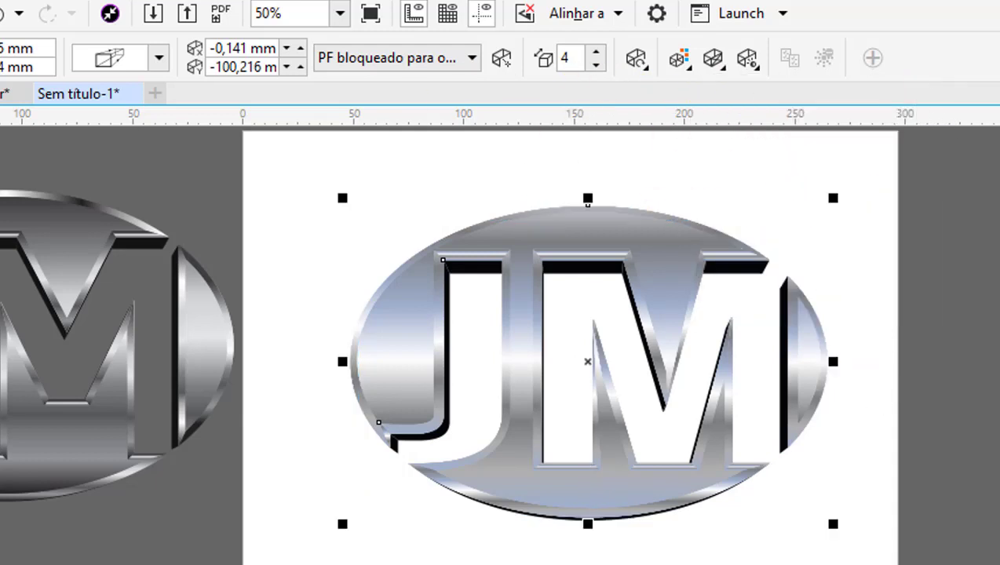
pyautogui.press('Escape')
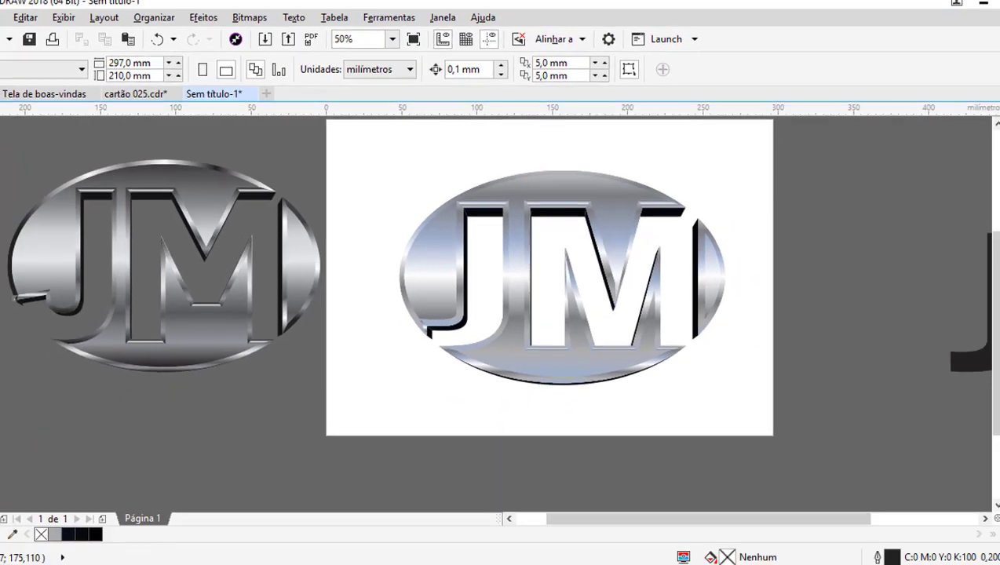
pyautogui.press('z')
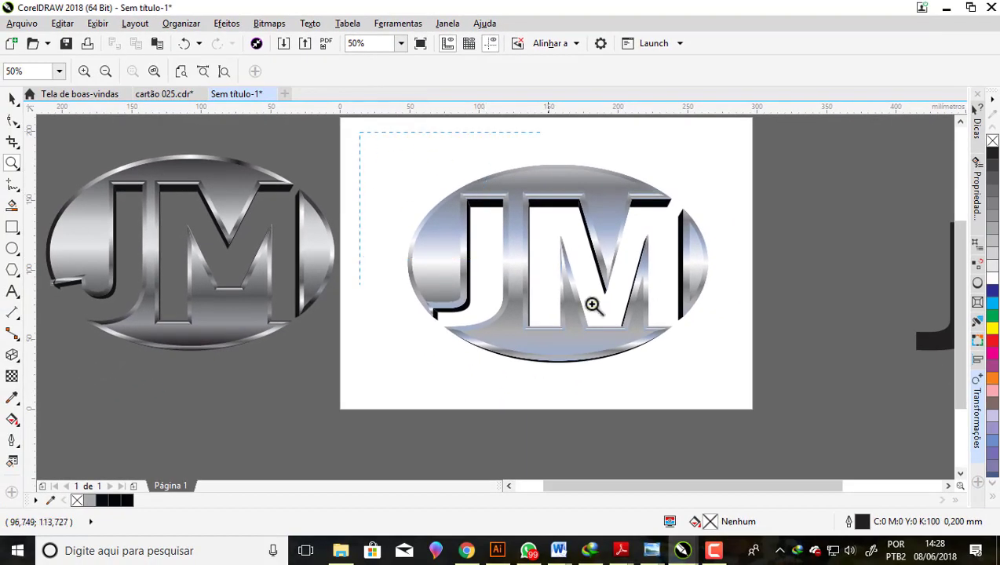
pyautogui.moveTo(593, 304); pyautogui.dragTo(758, 392)
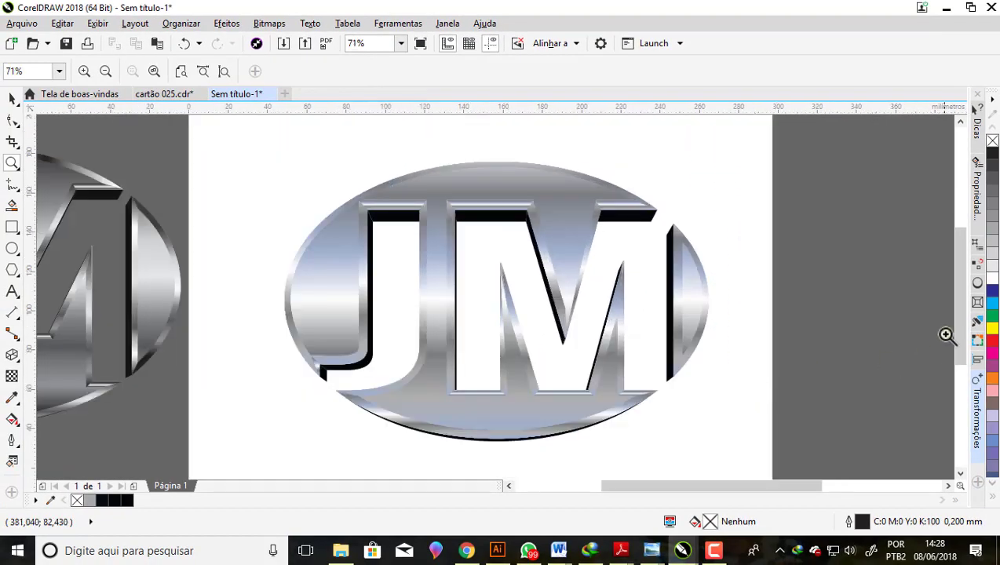
pyautogui.moveTo(957, 292); pyautogui.dragTo(961, 301)
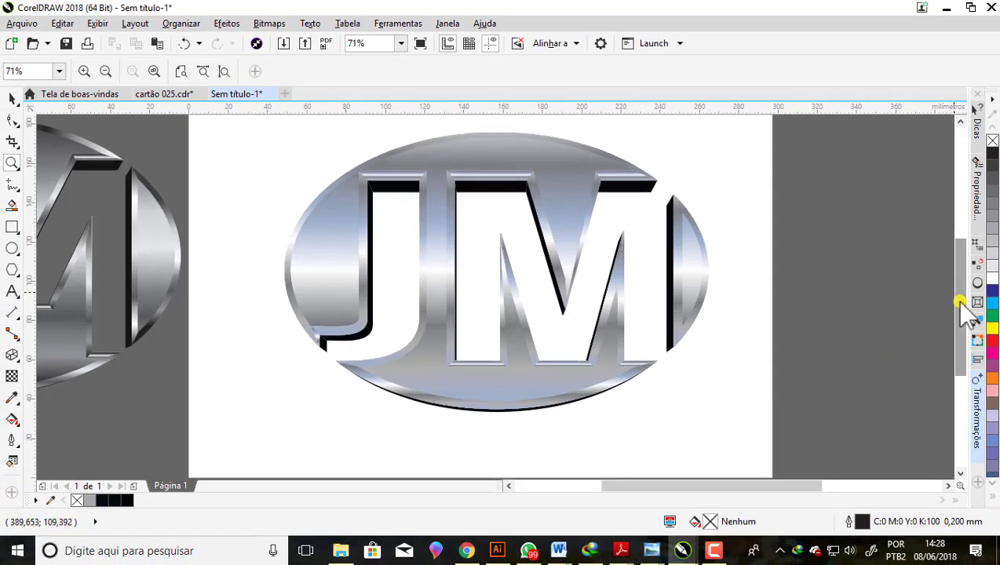
pyautogui.click(12, 98)
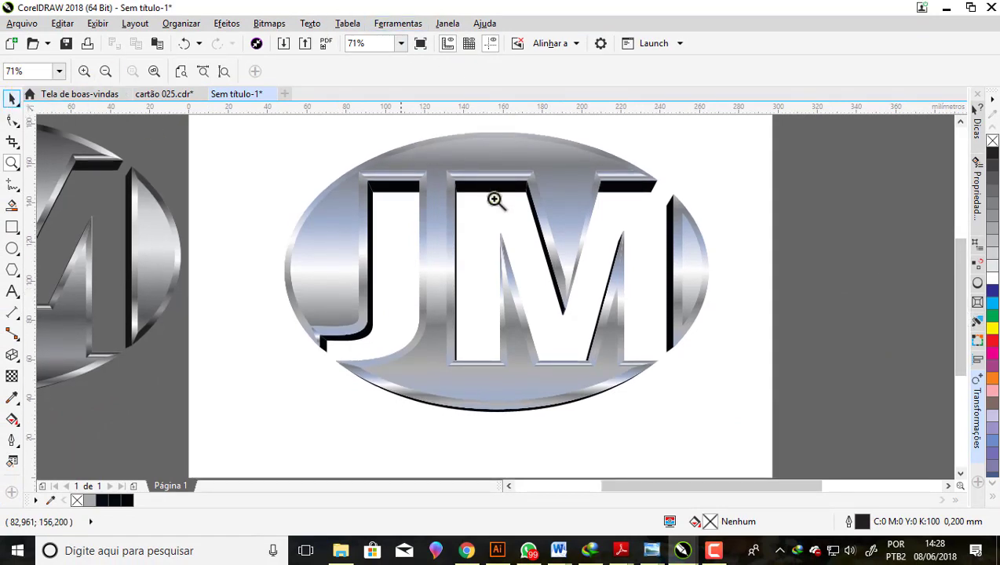
pyautogui.click(453, 175)
pyautogui.click(19, 103)
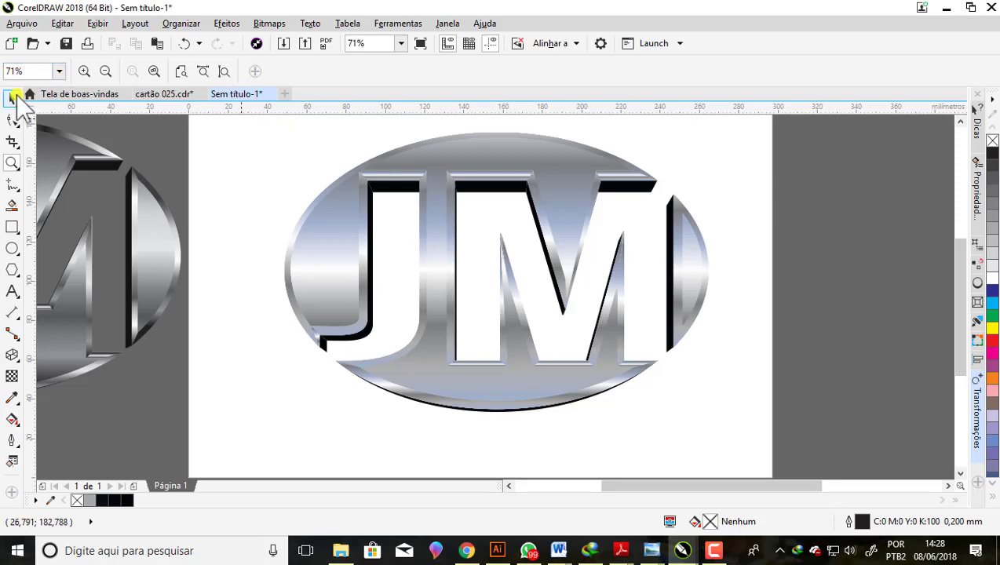
pyautogui.click(423, 161)
pyautogui.click(13, 97)
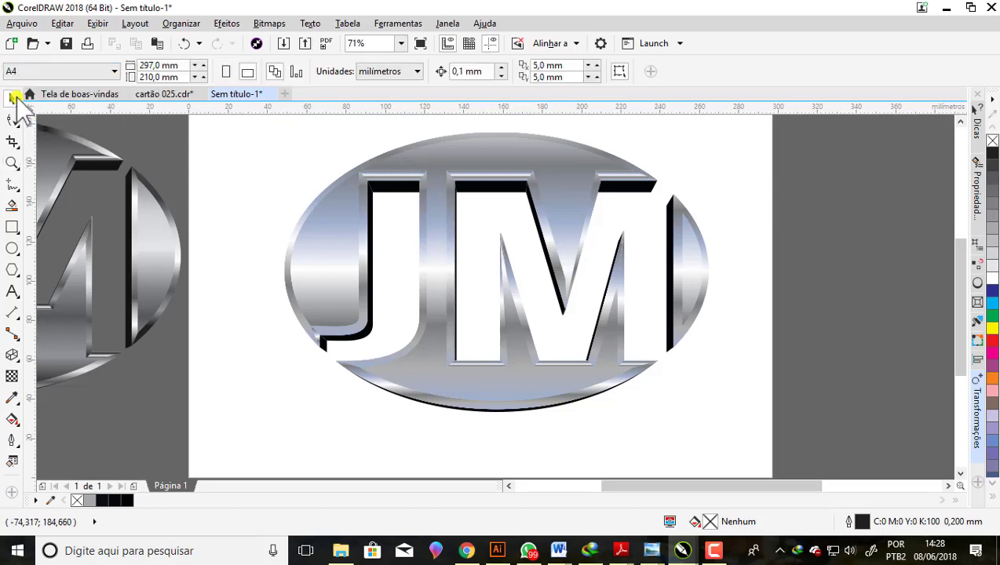
# - Separate the emblem's bevel group (Separar Grupo de chanfraduras), undoing a stray move of the pieces
pyautogui.moveTo(420, 161); pyautogui.dragTo(597, 184)
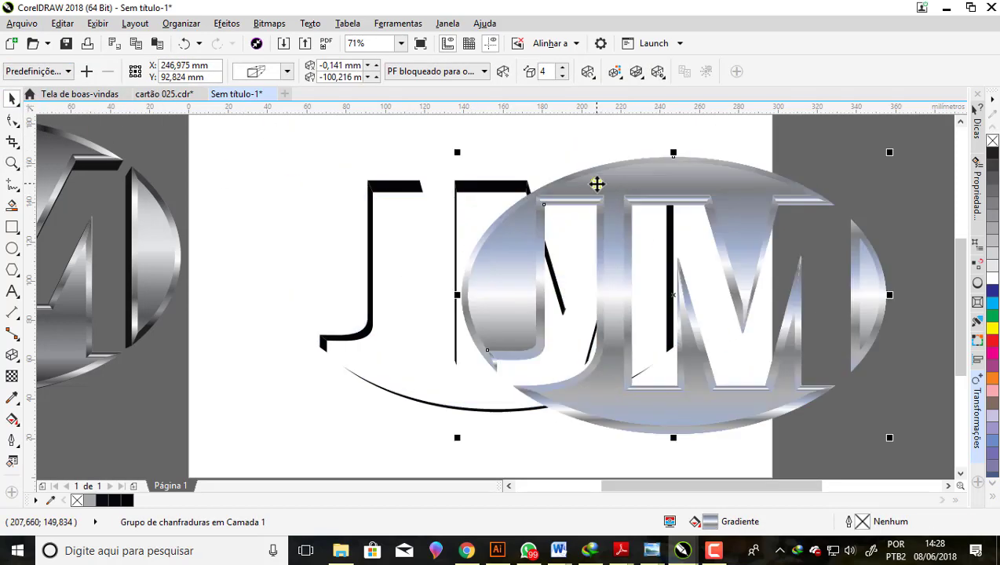
pyautogui.press('Escape')
pyautogui.rightClick(558, 168)
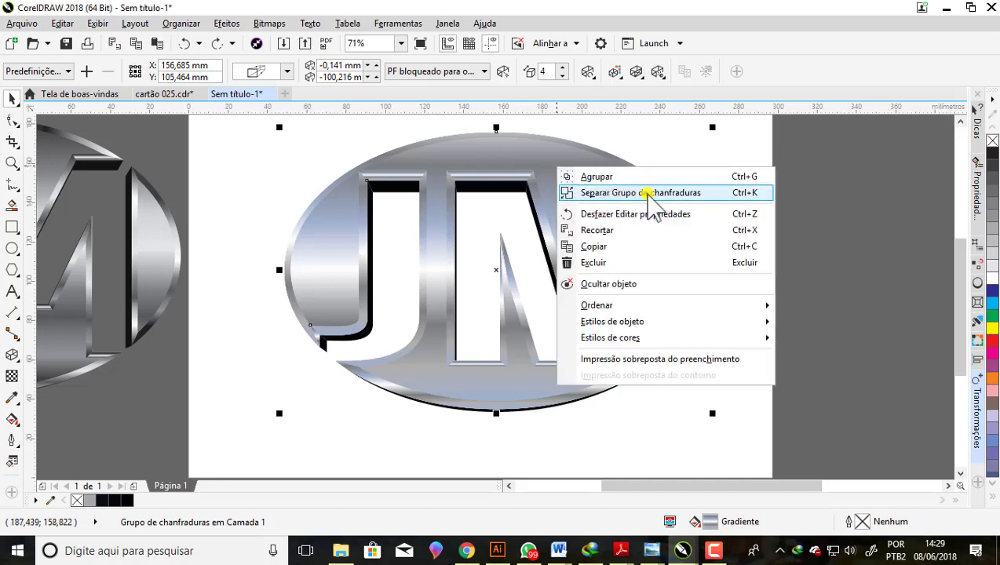
pyautogui.click(648, 193)
pyautogui.moveTo(532, 170); pyautogui.dragTo(736, 189)
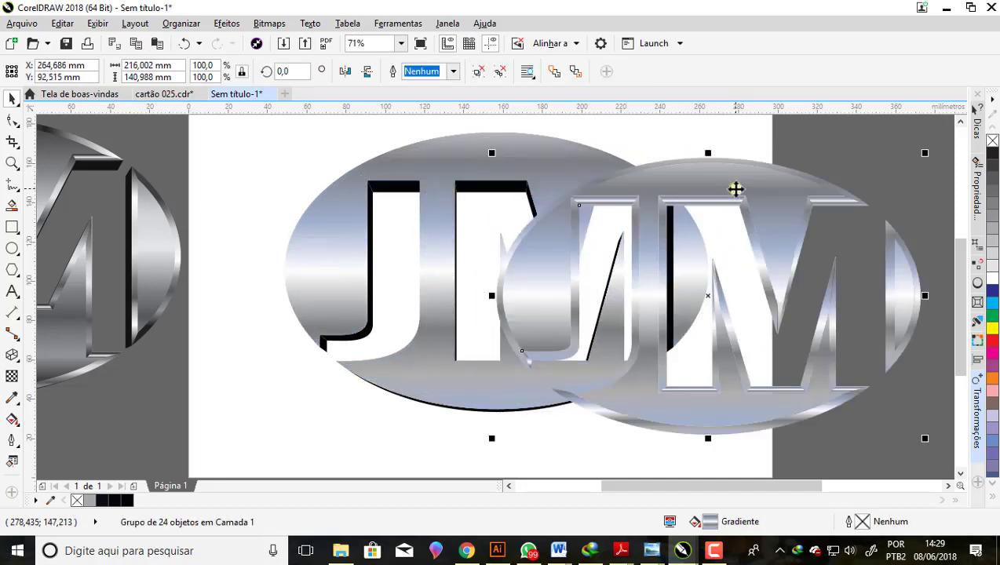
pyautogui.click(554, 170)
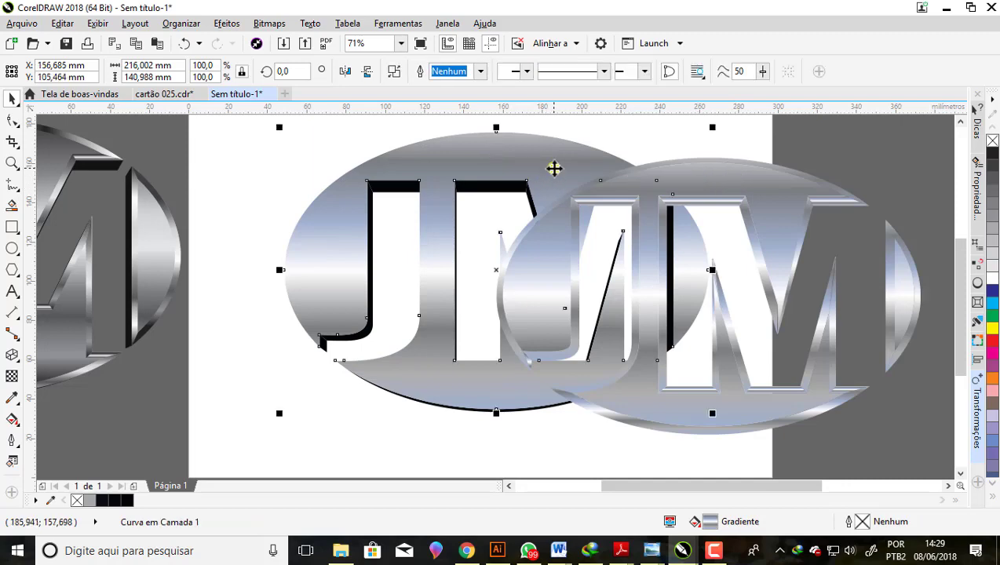
pyautogui.hotkey('ctrl', 'z')
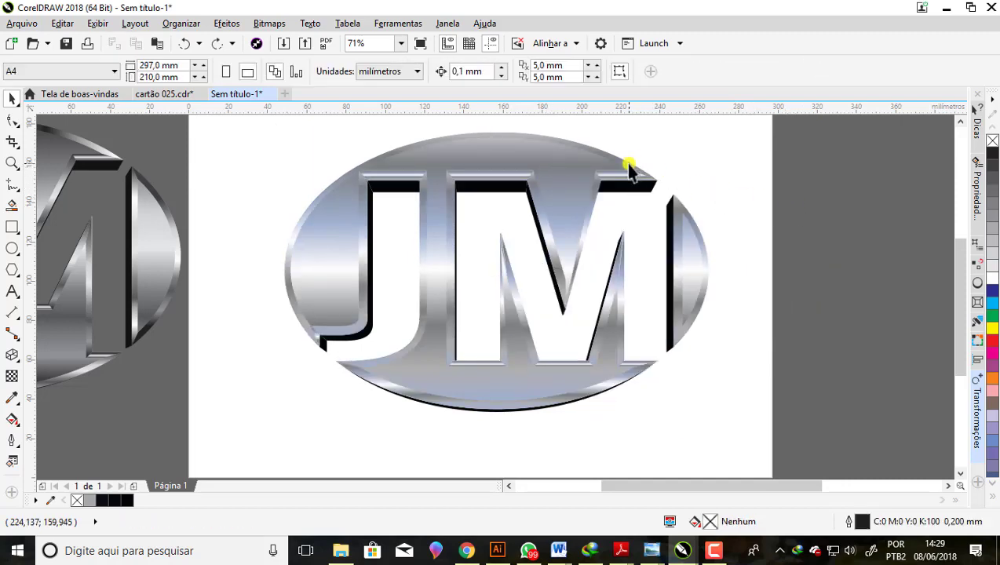
# - Ungroup all objects in the emblem, then select the chrome oval behind the letters
pyautogui.rightClick(628, 166)
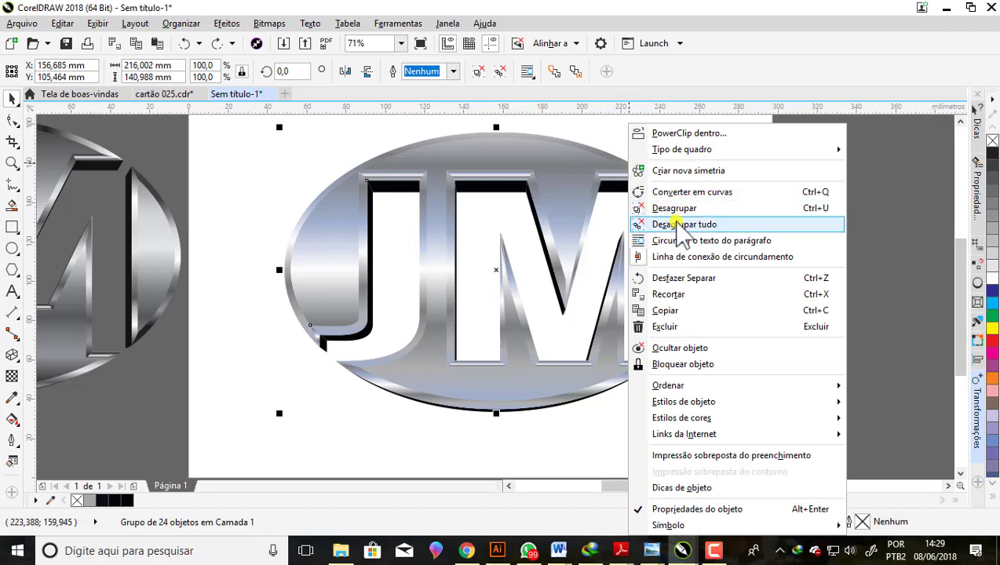
pyautogui.click(685, 224)
pyautogui.click(799, 252)
pyautogui.click(622, 190)
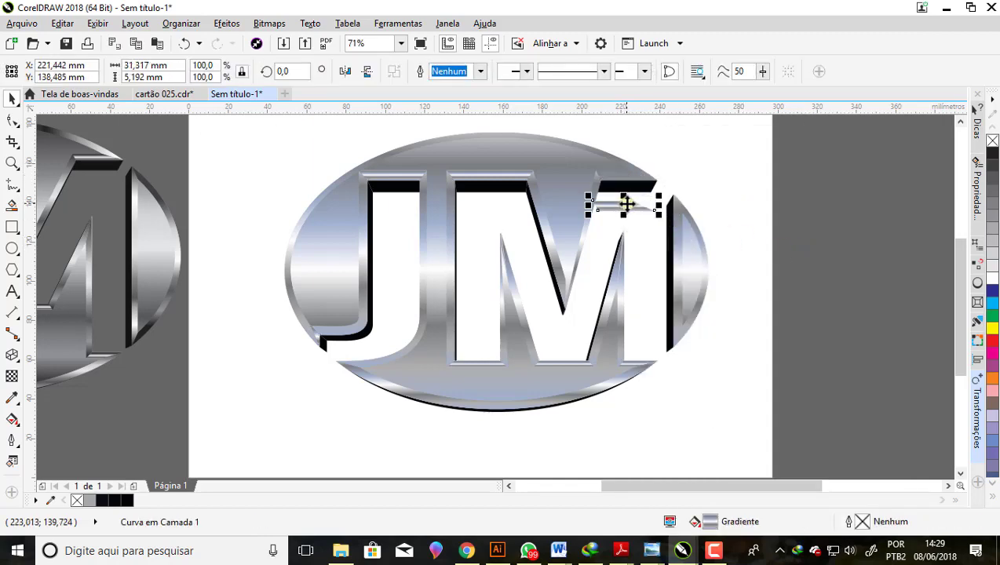
pyautogui.scroll(3, 626, 204)
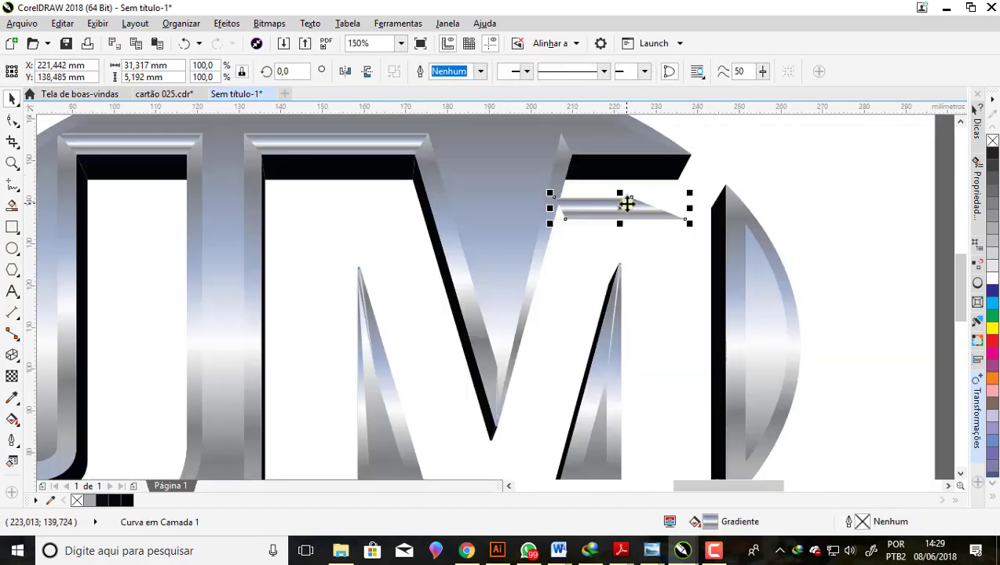
pyautogui.scroll(-3, 625, 204)
pyautogui.click(721, 197)
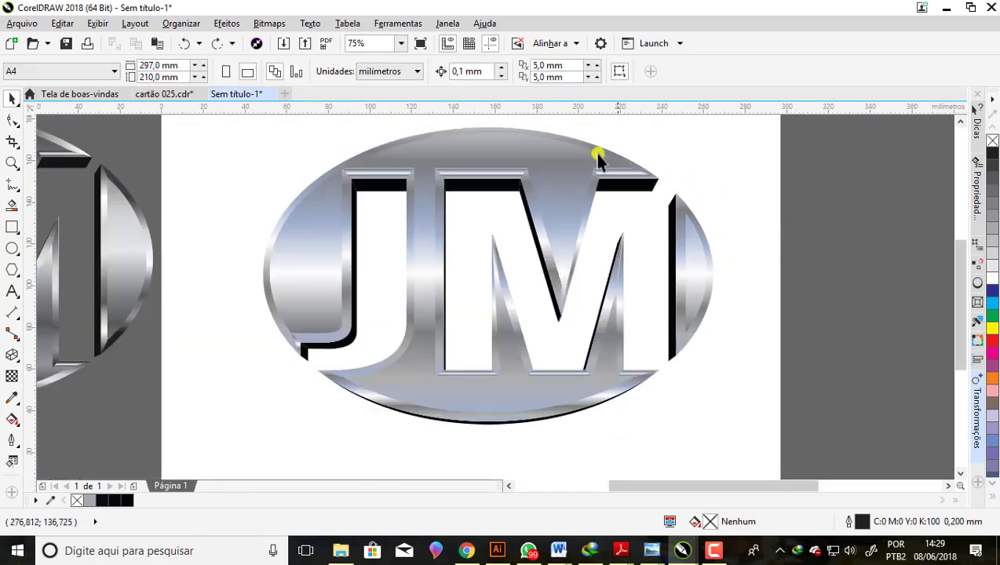
pyautogui.click(481, 135)
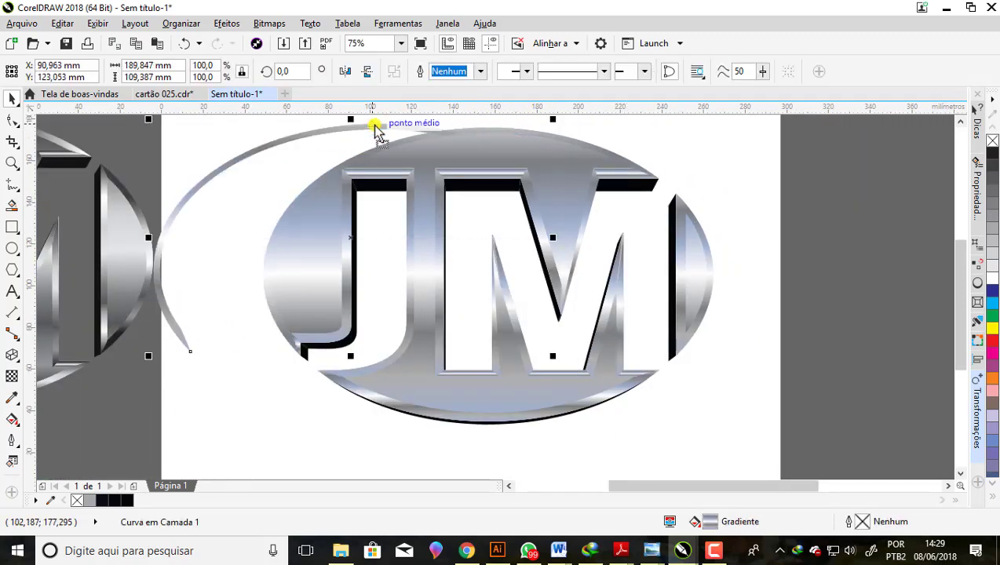
pyautogui.scroll(-2, 510, 183)
pyautogui.scroll(2, 489, 179)
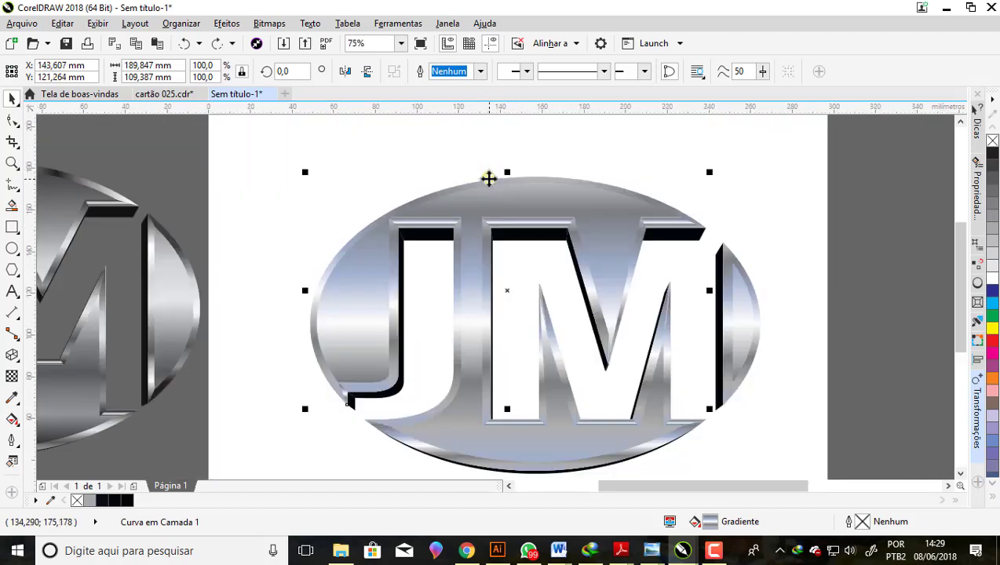
# - Reorient the oval's gradient fill into a slanted left-to-right sweep with the Interactive Fill tool
pyautogui.press('g')
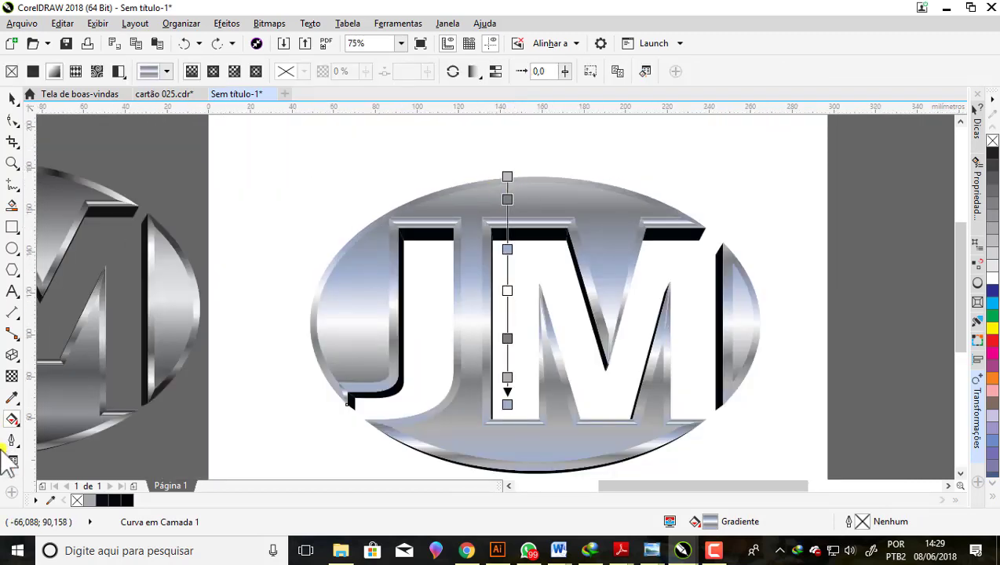
pyautogui.click(17, 425)
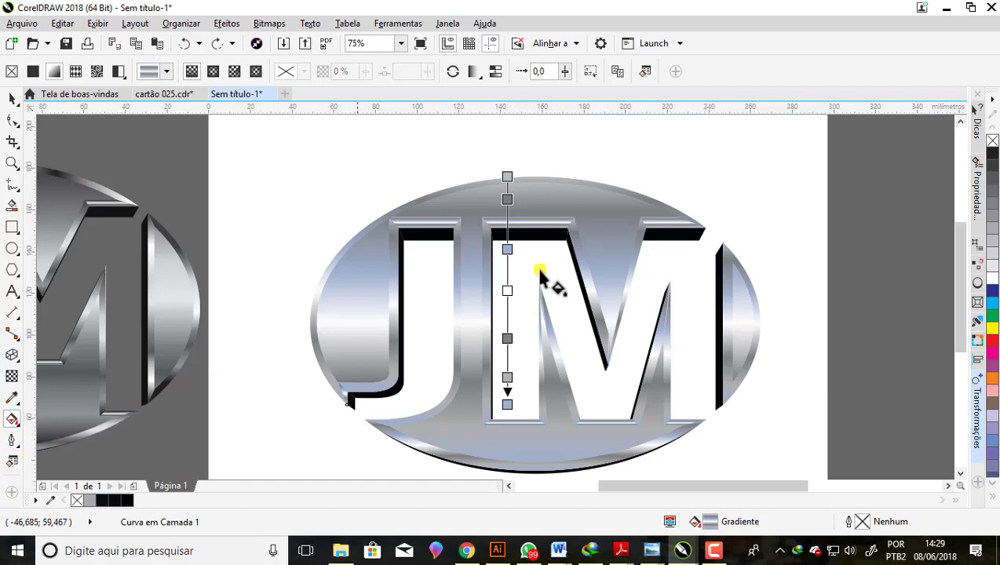
pyautogui.moveTo(508, 176); pyautogui.dragTo(668, 145)
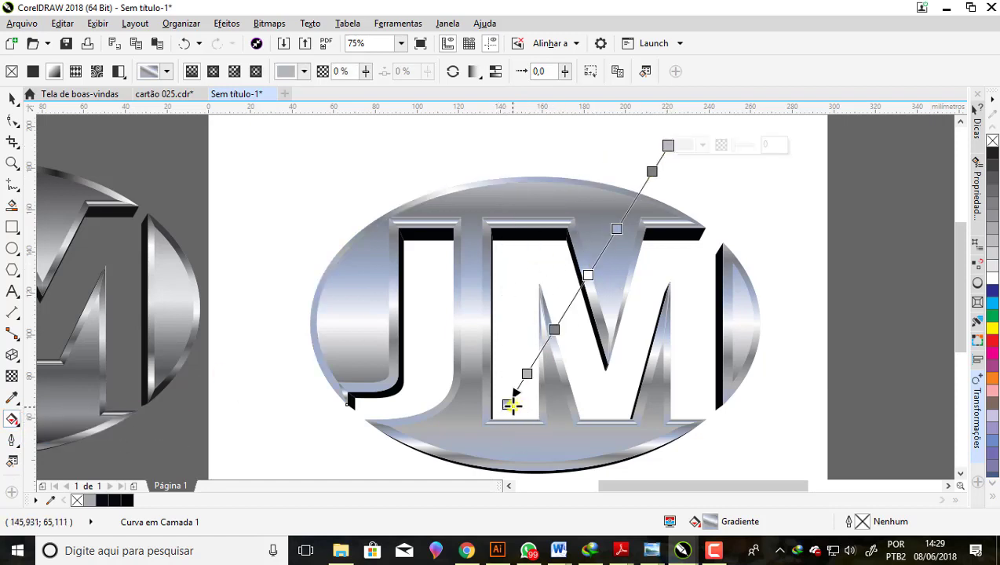
pyautogui.moveTo(512, 405); pyautogui.dragTo(418, 161)
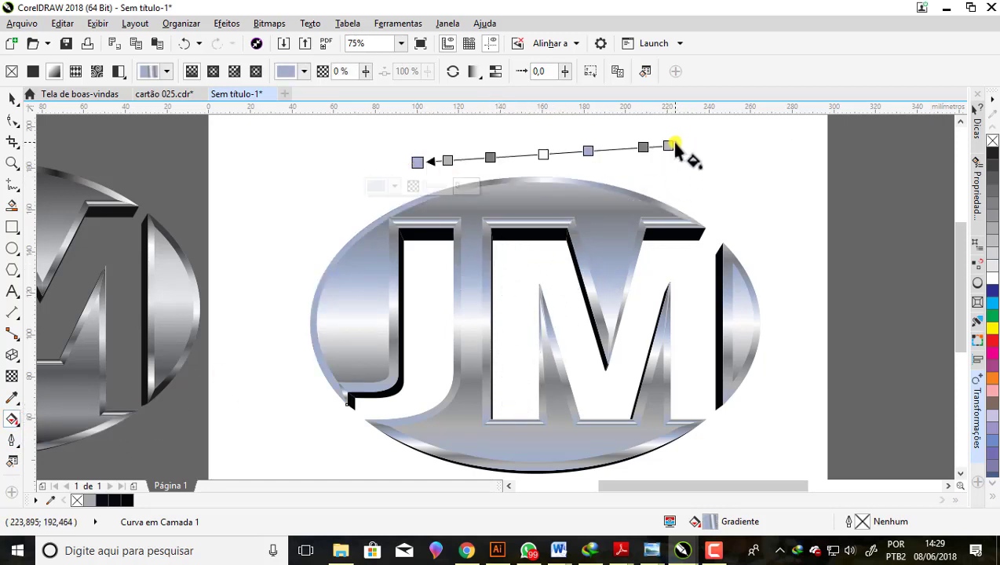
pyautogui.moveTo(667, 145); pyautogui.dragTo(724, 163)
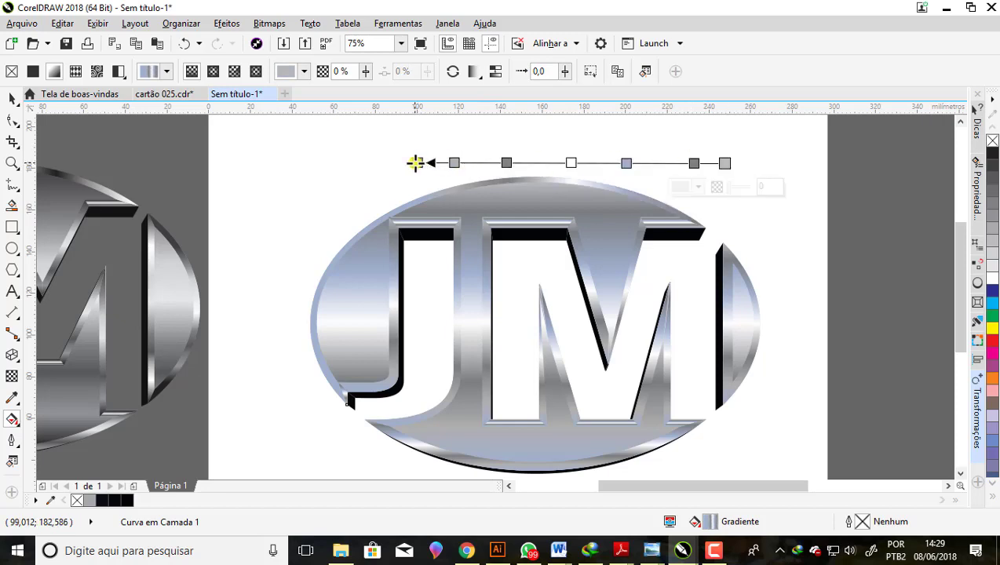
pyautogui.moveTo(415, 163); pyautogui.dragTo(361, 168)
pyautogui.moveTo(724, 163); pyautogui.dragTo(632, 155)
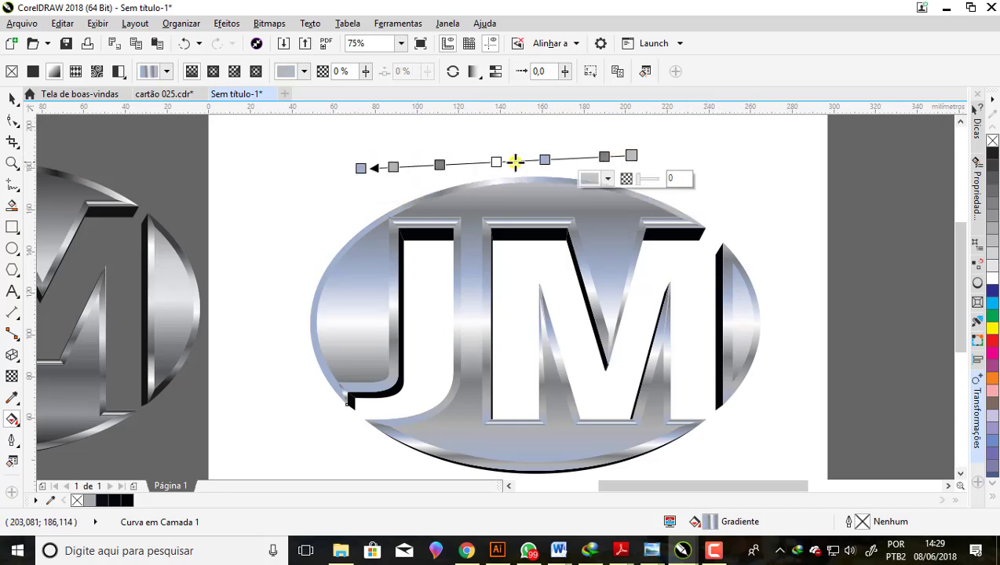
pyautogui.moveTo(361, 167)
pyautogui.mouseDown()
pyautogui.moveTo(431, 156)
pyautogui.moveTo(292, 210)
pyautogui.moveTo(263, 278)
pyautogui.mouseUp()
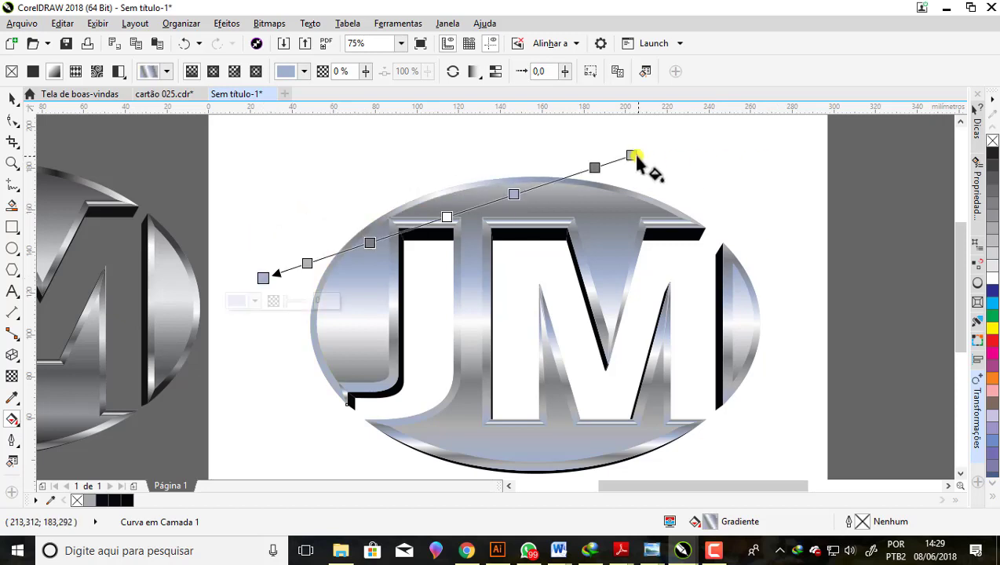
pyautogui.moveTo(631, 156); pyautogui.dragTo(724, 160)
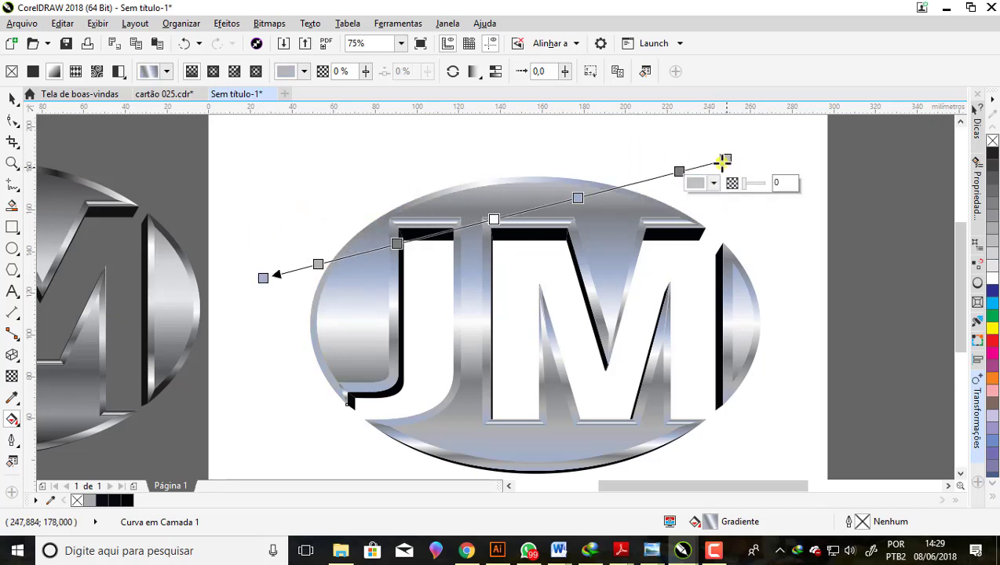
# - Add a colour stop to the gradient and make its right end dark grey
pyautogui.doubleClick(639, 177)
pyautogui.moveTo(725, 160); pyautogui.dragTo(708, 166)
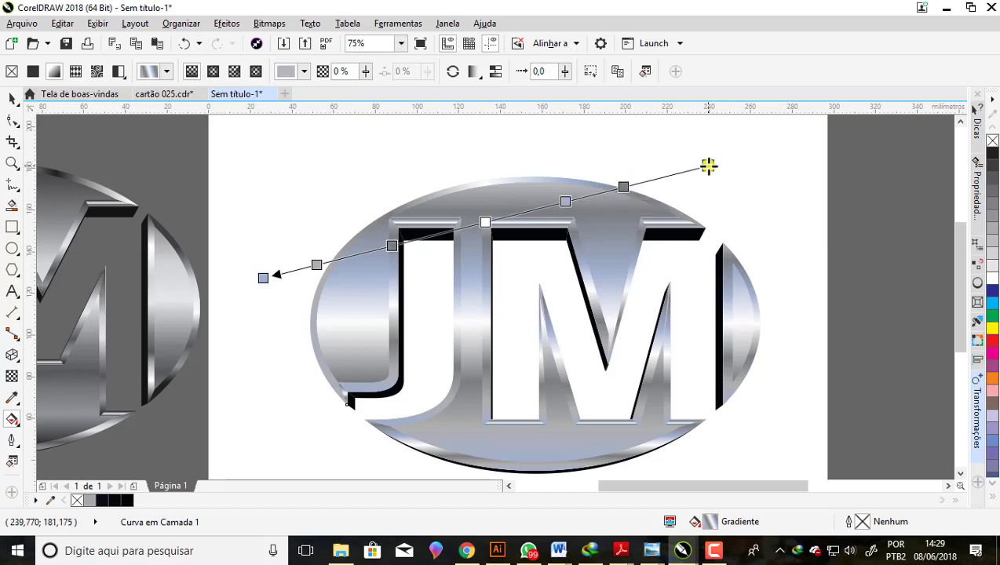
pyautogui.click(992, 162)
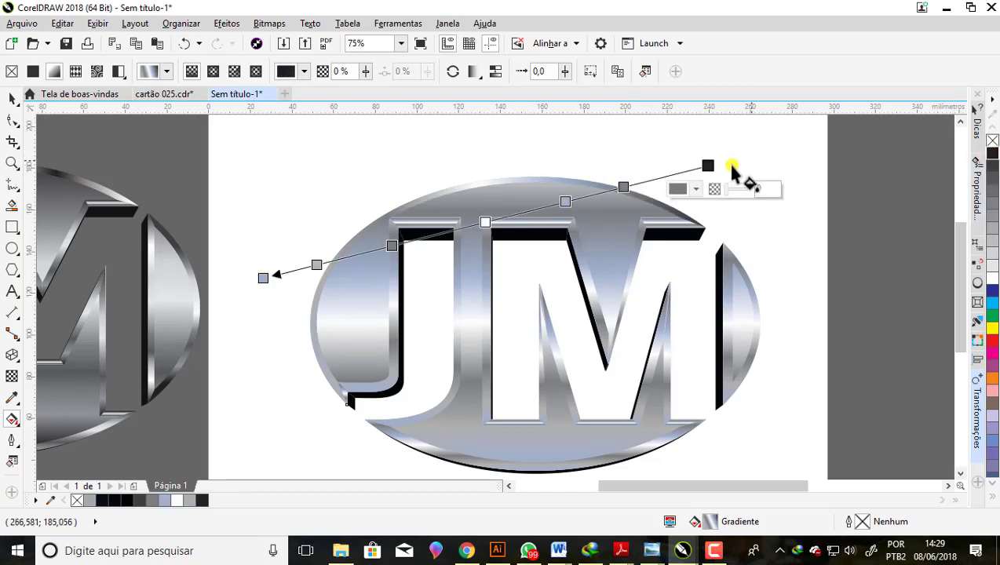
pyautogui.moveTo(708, 166)
pyautogui.mouseDown()
pyautogui.moveTo(705, 188)
pyautogui.moveTo(691, 192)
pyautogui.mouseUp()
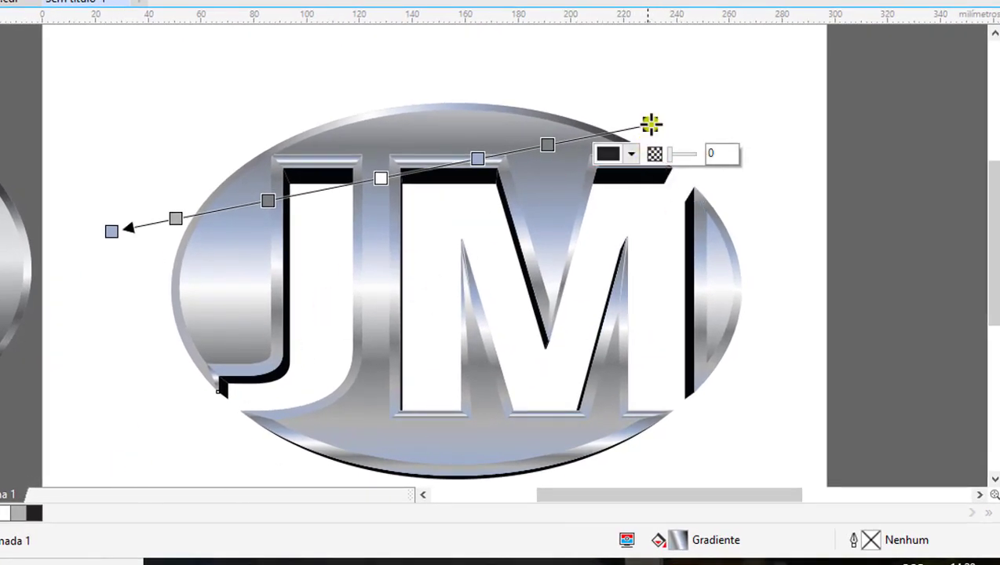
# - Set the end stop near-black and add white, light grey and dark grey stops to the gradient
pyautogui.click(632, 153)
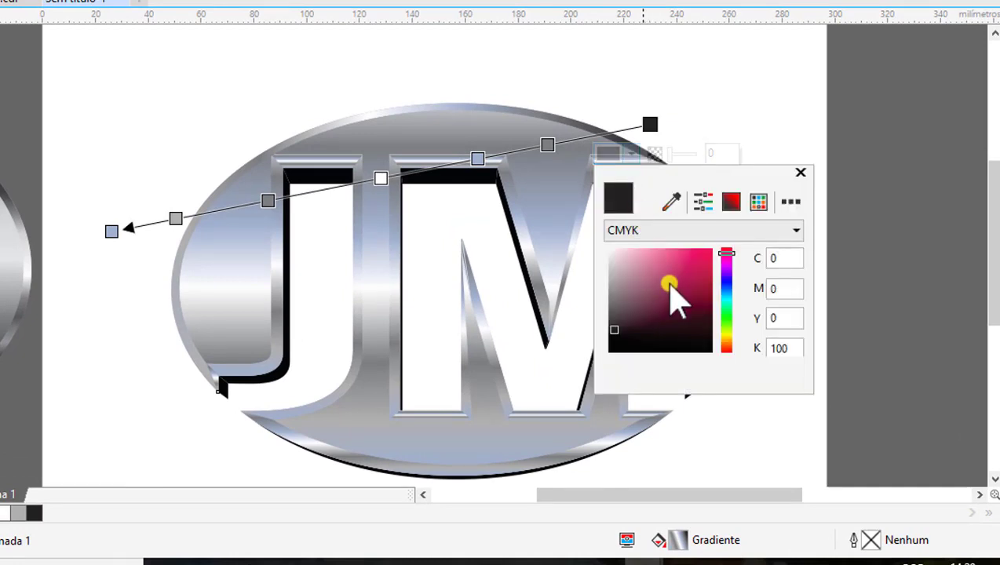
pyautogui.moveTo(672, 294); pyautogui.dragTo(686, 335)
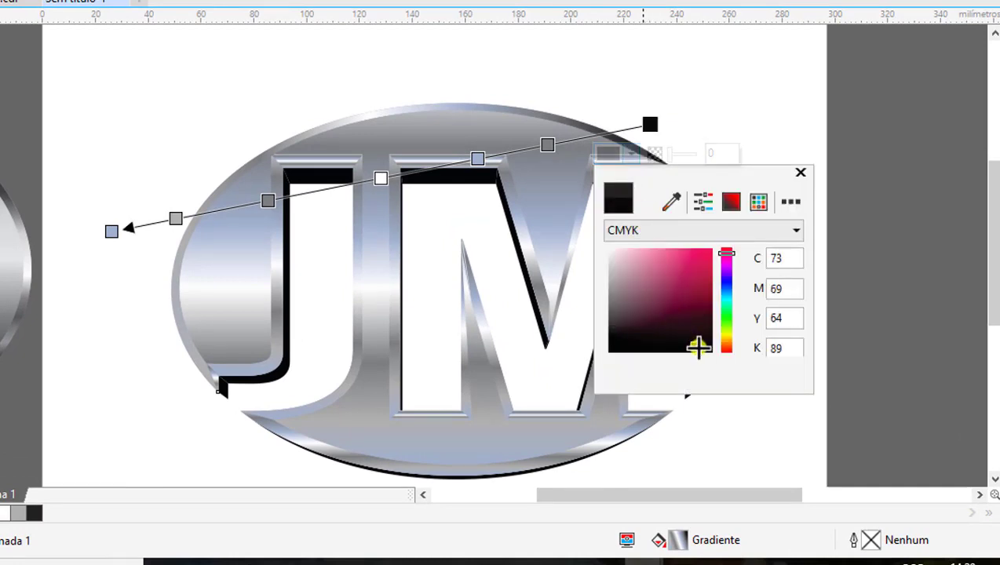
pyautogui.click(801, 172)
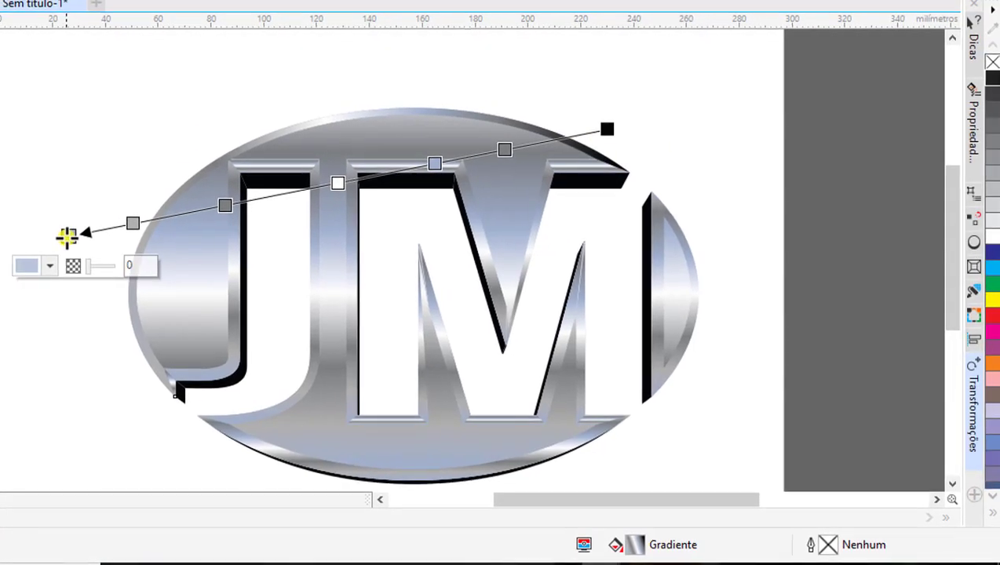
pyautogui.doubleClick(516, 151)
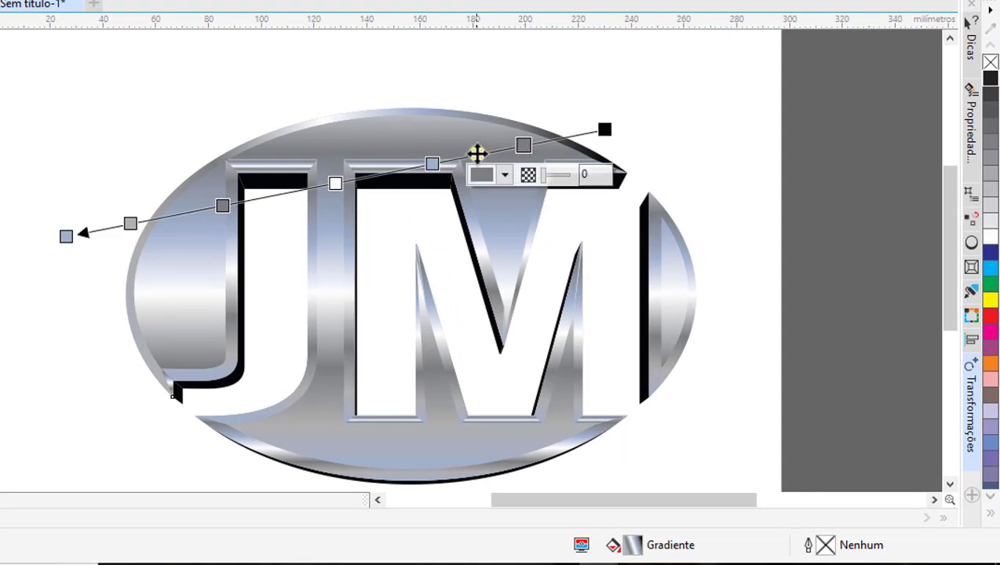
pyautogui.moveTo(990, 236); pyautogui.dragTo(481, 154)
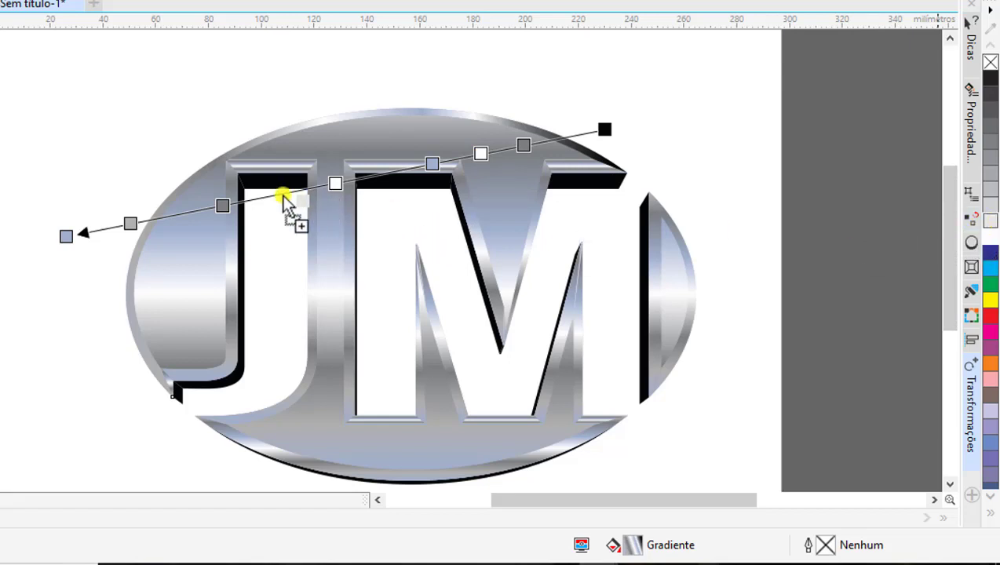
pyautogui.moveTo(946, 222); pyautogui.dragTo(281, 193)
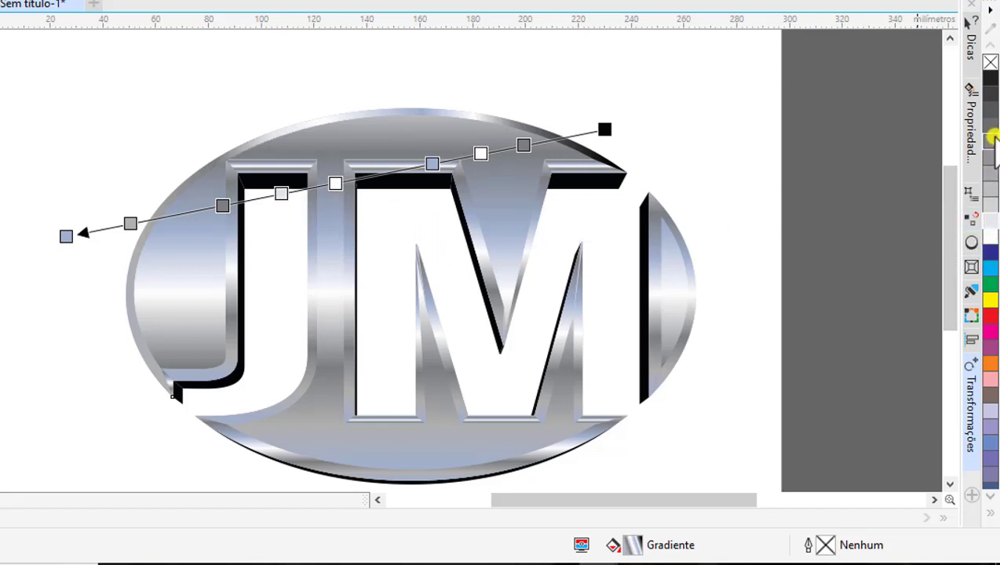
pyautogui.moveTo(991, 129); pyautogui.dragTo(179, 214)
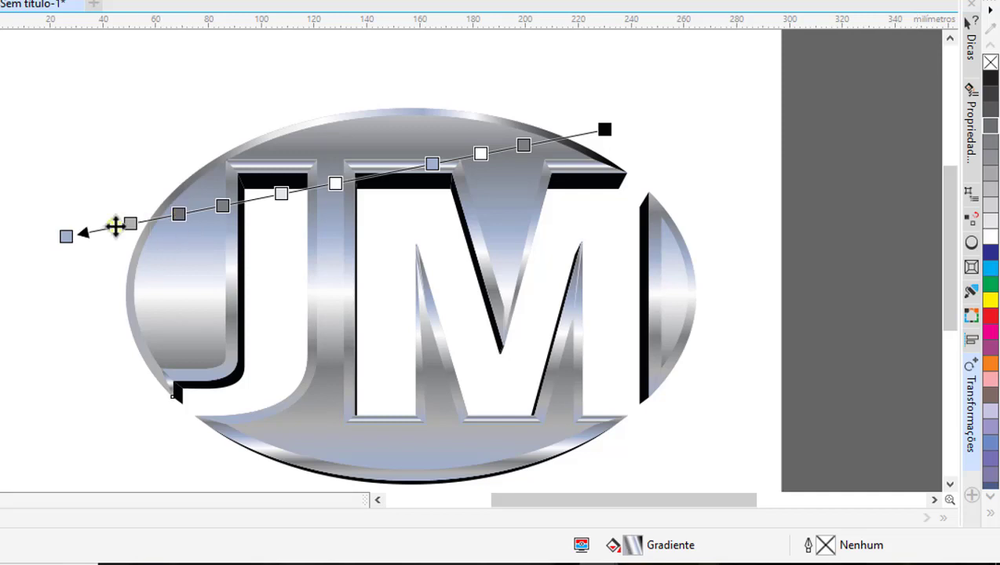
# - Lighten the gradient's start stop to a near-white grey and shift the start point slightly right
pyautogui.click(128, 223)
pyautogui.click(102, 253)
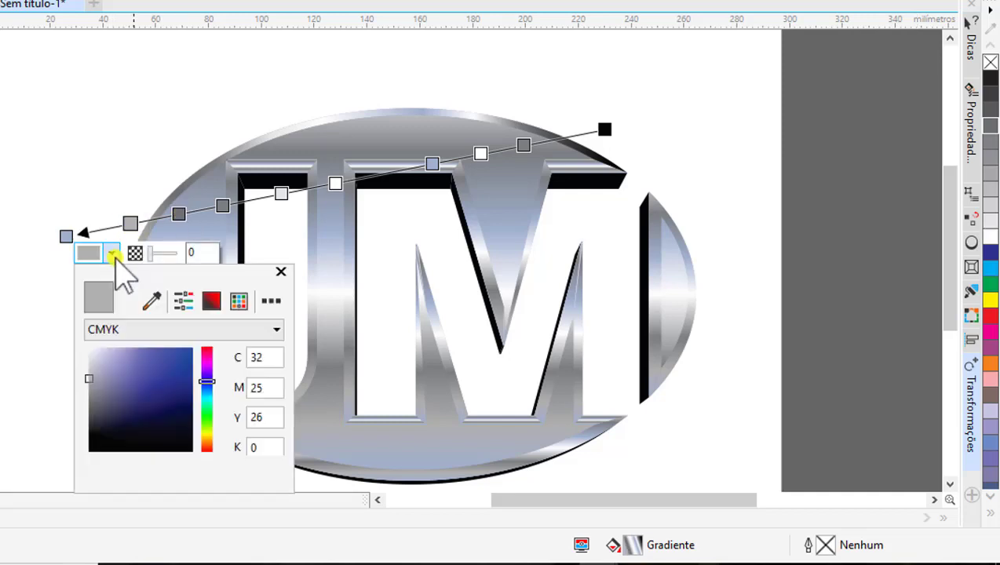
pyautogui.moveTo(161, 404); pyautogui.dragTo(92, 356)
pyautogui.click(66, 235)
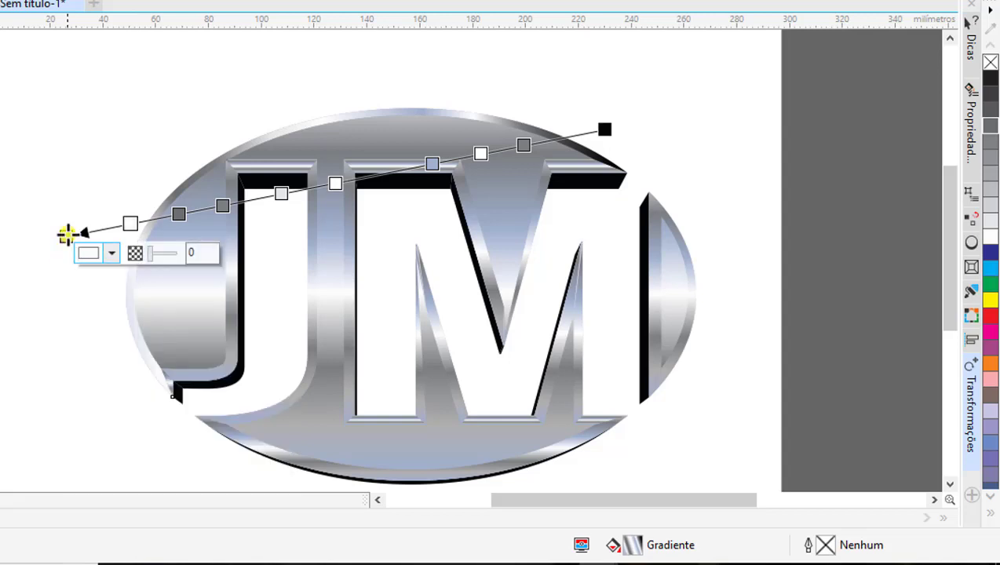
pyautogui.moveTo(67, 233)
pyautogui.mouseDown()
pyautogui.moveTo(129, 223)
pyautogui.moveTo(123, 217)
pyautogui.mouseUp()
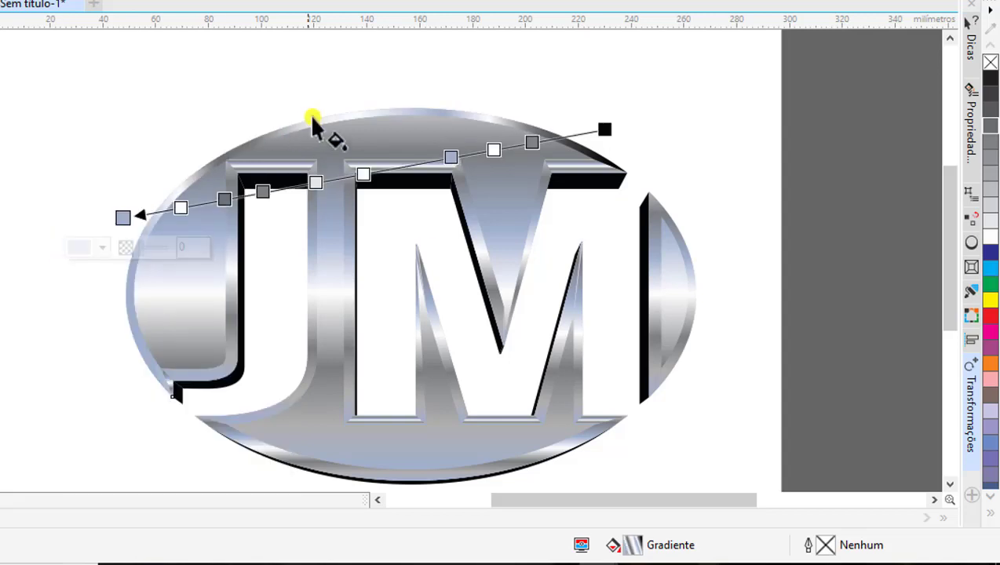
pyautogui.moveTo(263, 190)
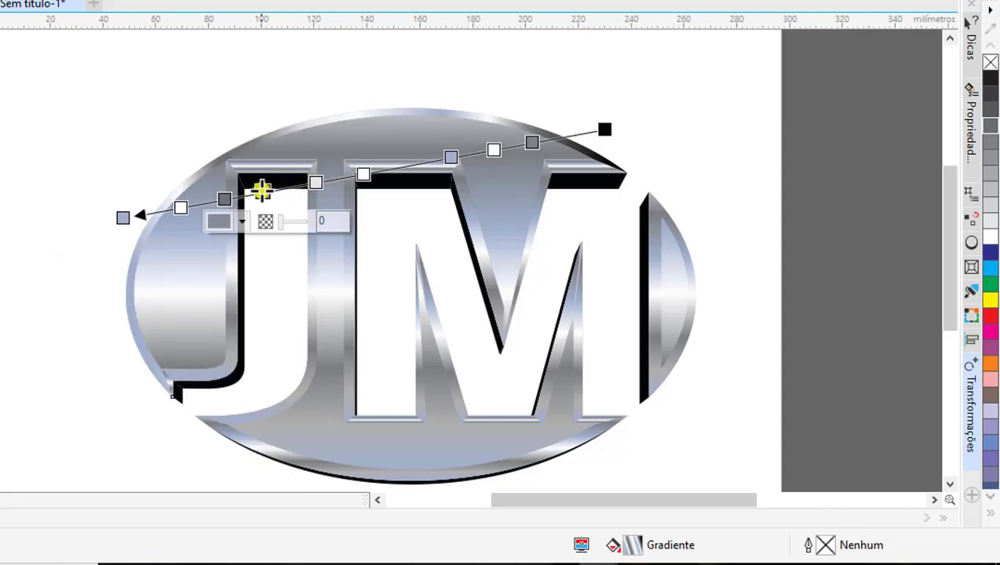
# - Darken a gradient stop to near-black and stretch the gradient's ends outward, shifting it right
pyautogui.click(242, 222)
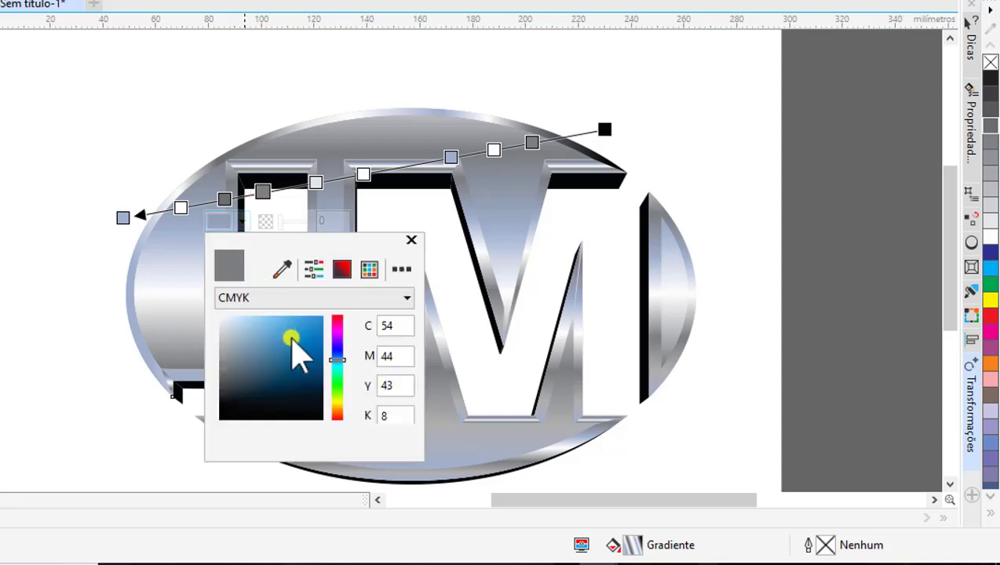
pyautogui.moveTo(290, 340)
pyautogui.mouseDown()
pyautogui.moveTo(308, 406)
pyautogui.moveTo(318, 401)
pyautogui.mouseUp()
pyautogui.click(124, 220)
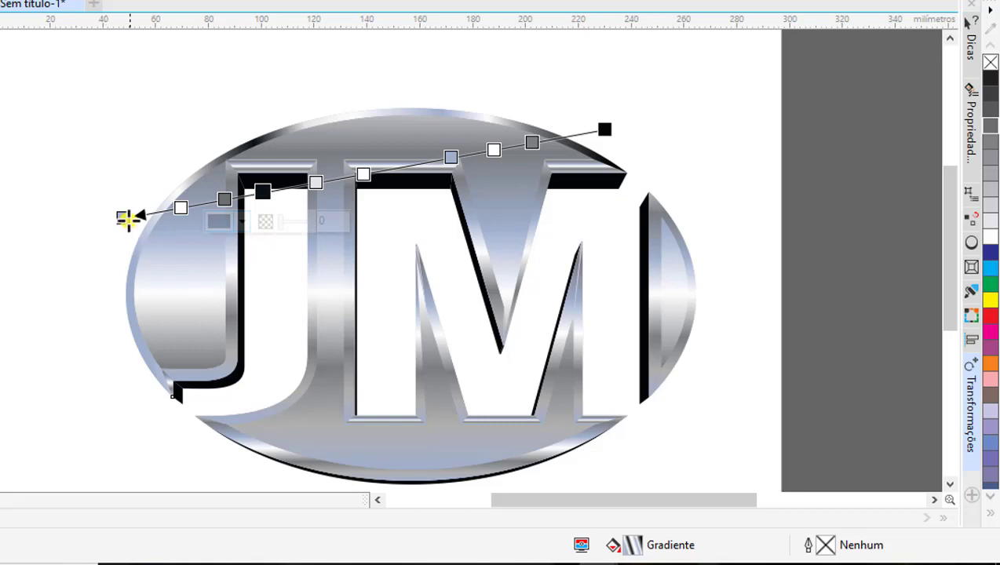
pyautogui.moveTo(128, 220); pyautogui.dragTo(109, 218)
pyautogui.moveTo(605, 127); pyautogui.dragTo(625, 126)
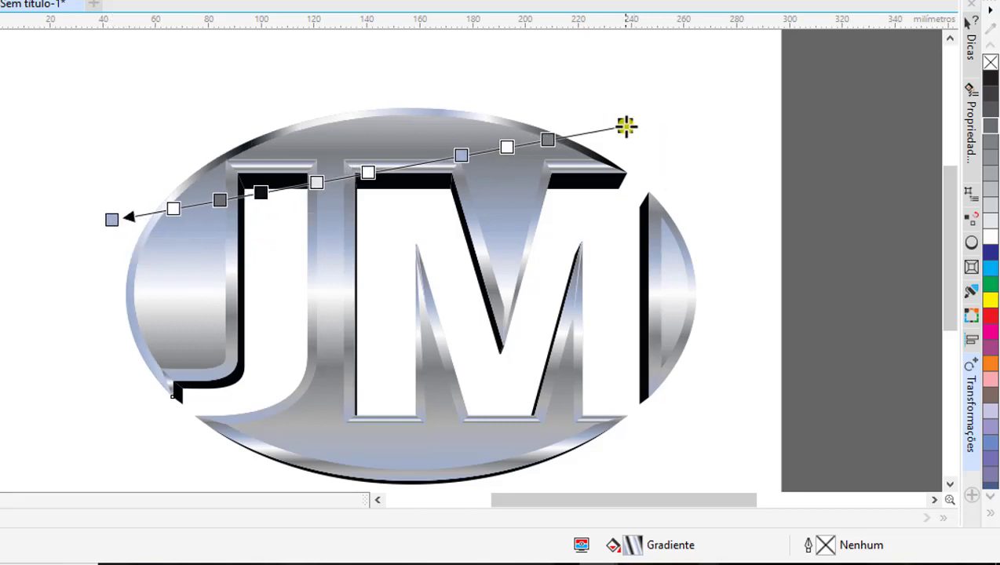
pyautogui.click(625, 126)
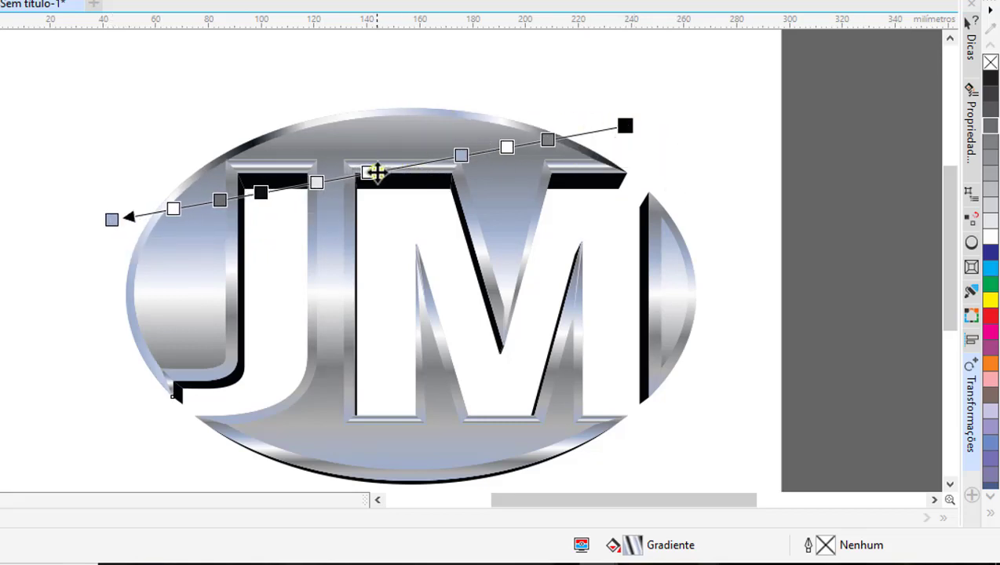
pyautogui.moveTo(375, 169); pyautogui.dragTo(410, 167)
# - Add a black stop mid-gradient and stretch the gradient's right end further out
pyautogui.click(429, 159)
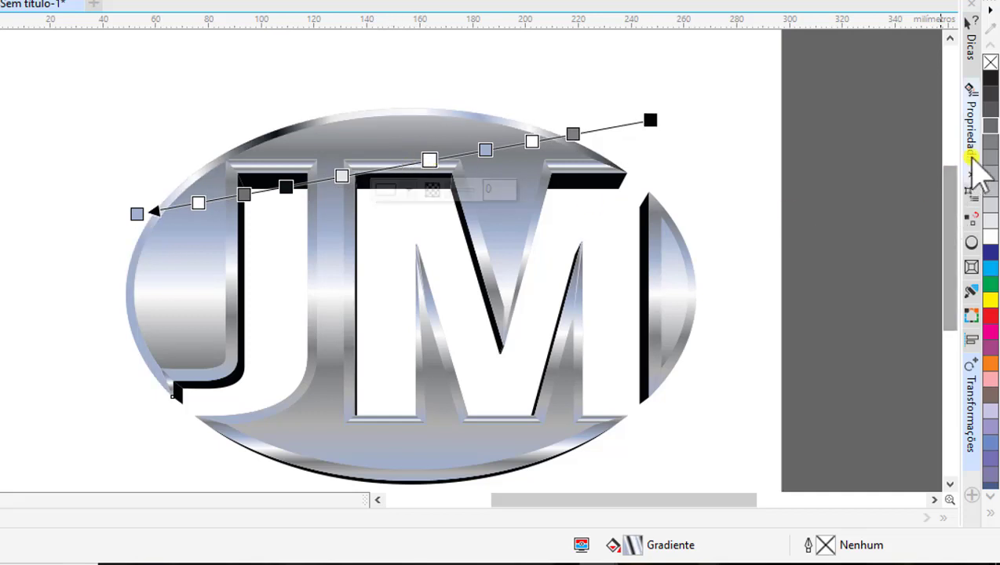
pyautogui.doubleClick(388, 166)
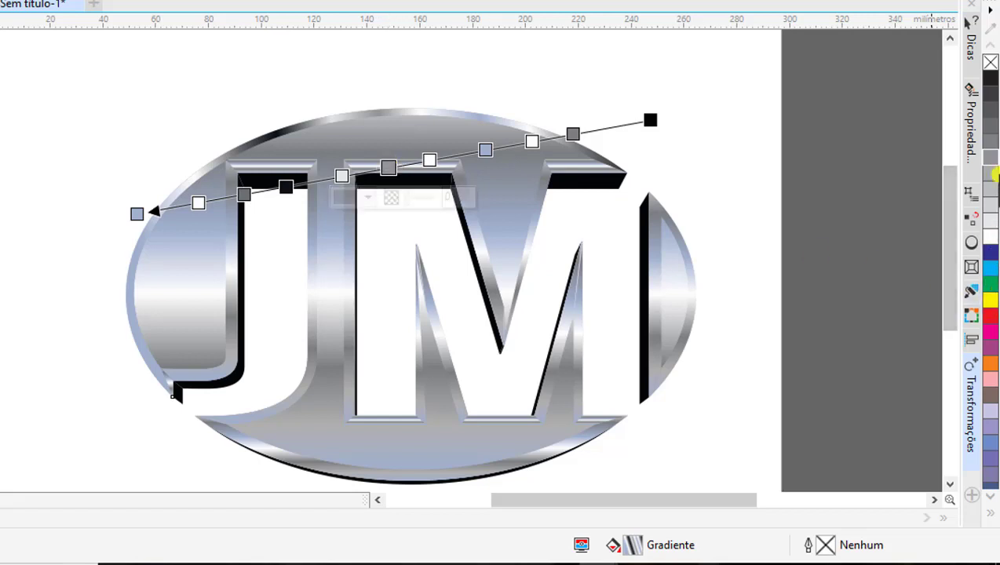
pyautogui.click(990, 80)
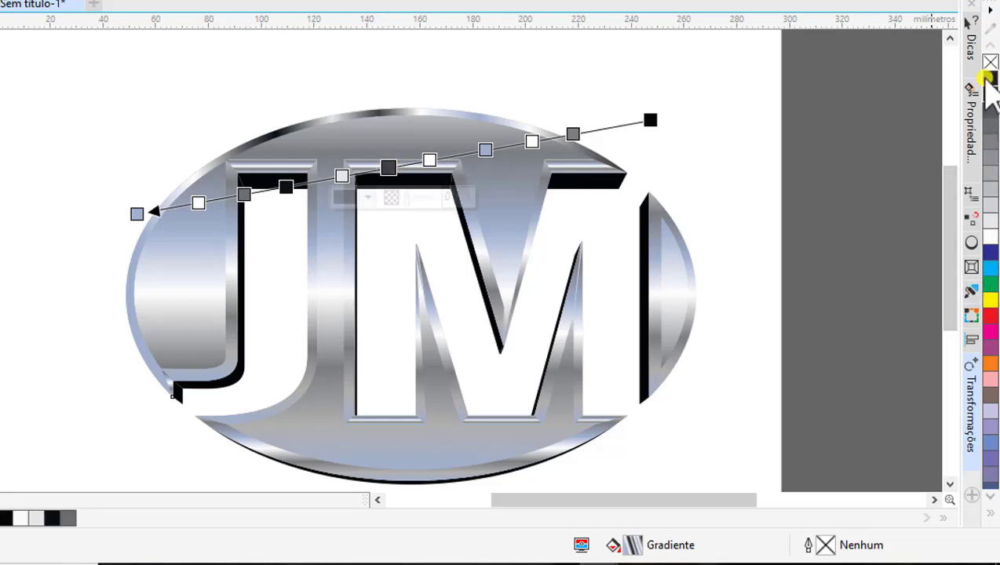
pyautogui.moveTo(650, 119); pyautogui.dragTo(684, 121)
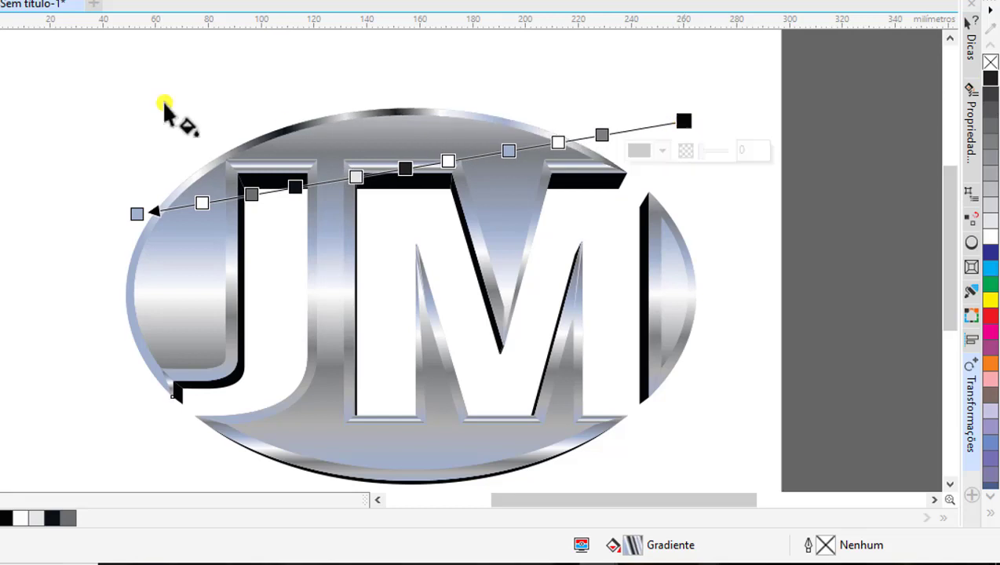
pyautogui.press('space')
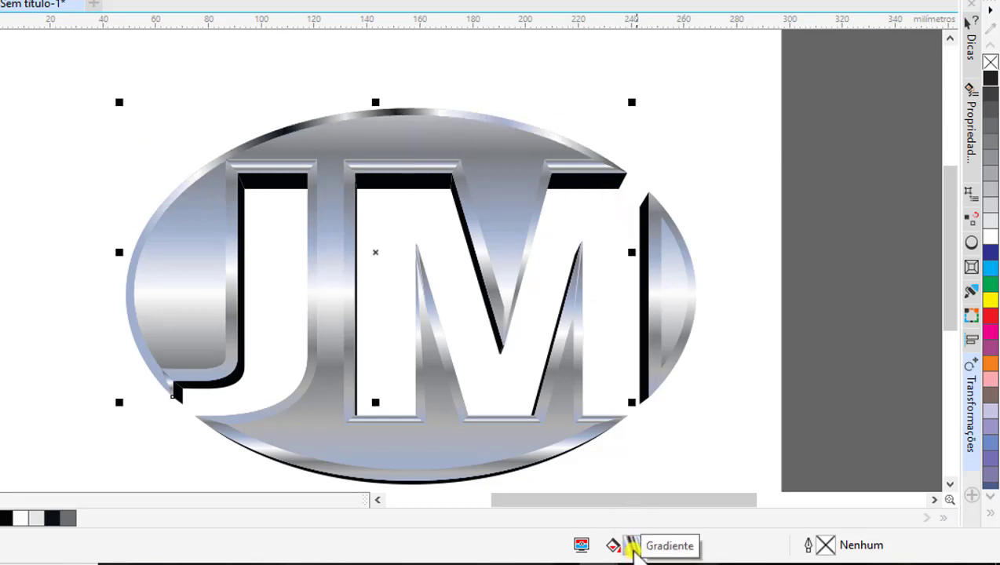
# - Apply the chrome gradient fill to the oval's bottom, right and left rim segments, then the M
pyautogui.scroll(-1, 463, 476)
pyautogui.moveTo(443, 469); pyautogui.dragTo(441, 468)
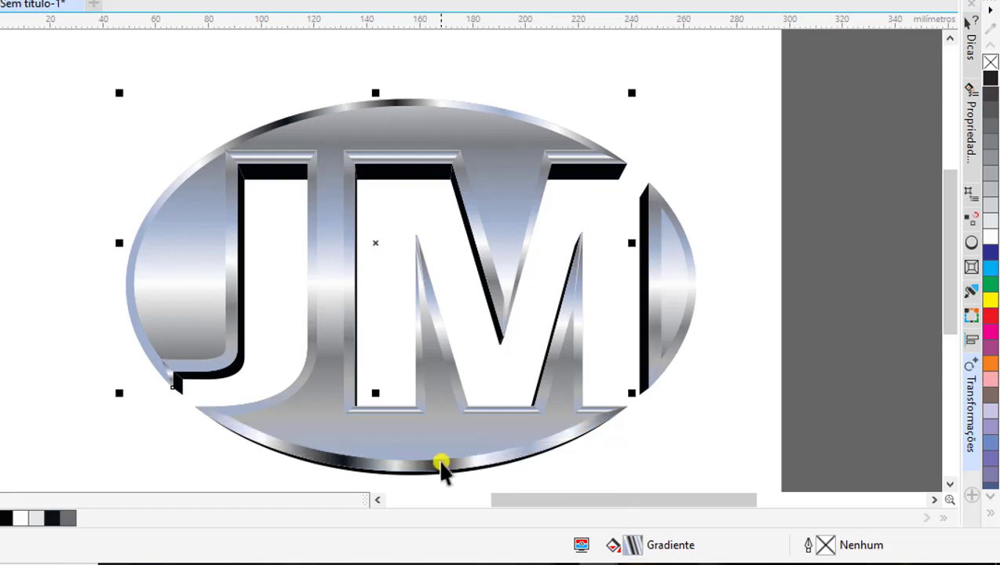
pyautogui.moveTo(633, 543)
pyautogui.mouseDown()
pyautogui.moveTo(707, 286)
pyautogui.moveTo(686, 251)
pyautogui.mouseUp()
pyautogui.moveTo(633, 545); pyautogui.dragTo(191, 279)
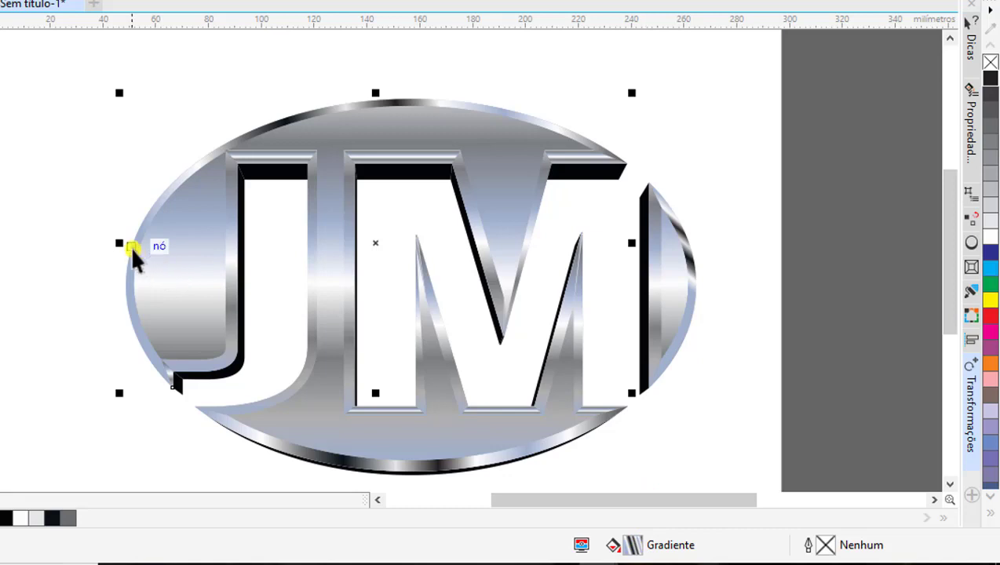
pyautogui.moveTo(133, 257); pyautogui.dragTo(130, 250)
pyautogui.click(105, 128)
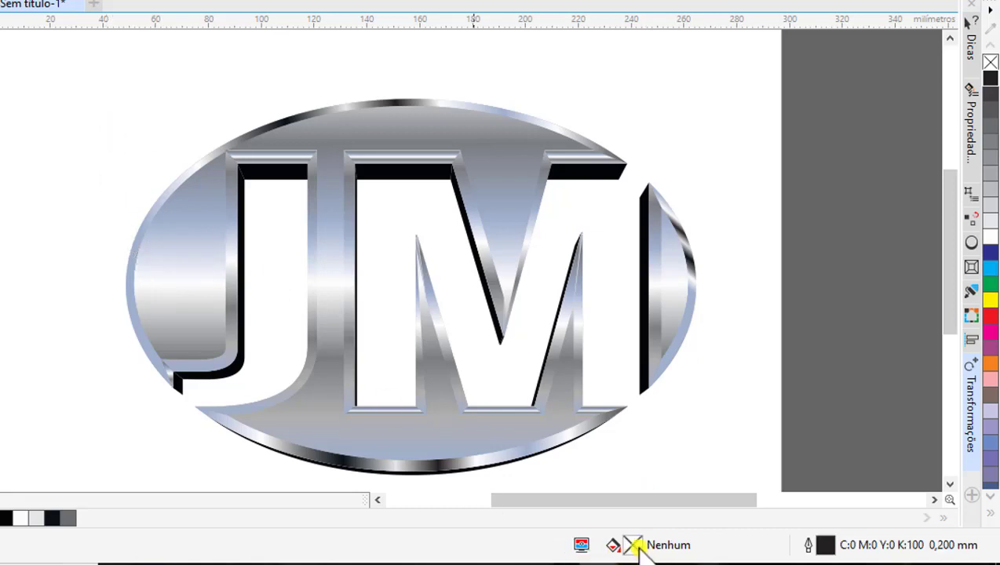
pyautogui.click(581, 145)
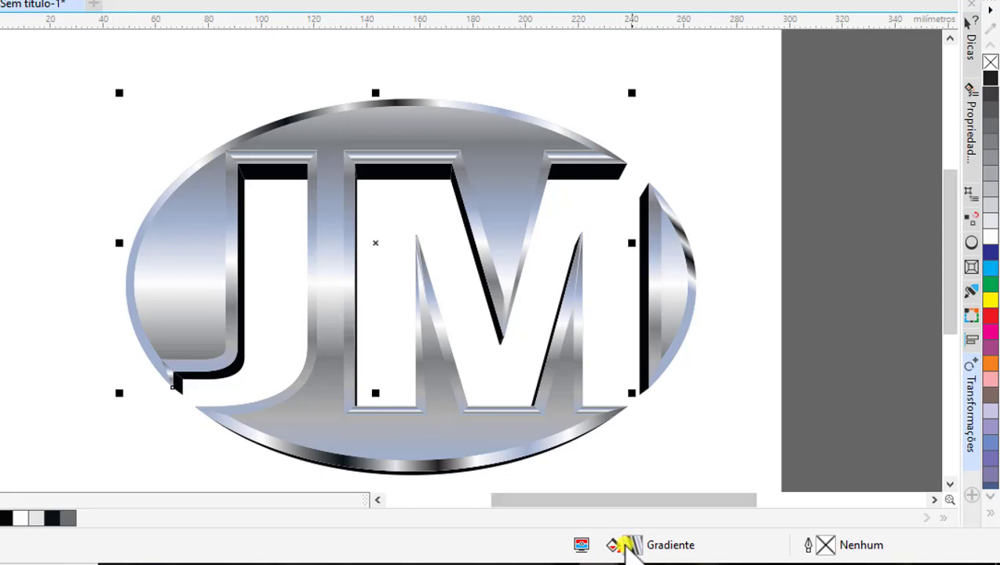
pyautogui.moveTo(633, 545); pyautogui.dragTo(552, 364)
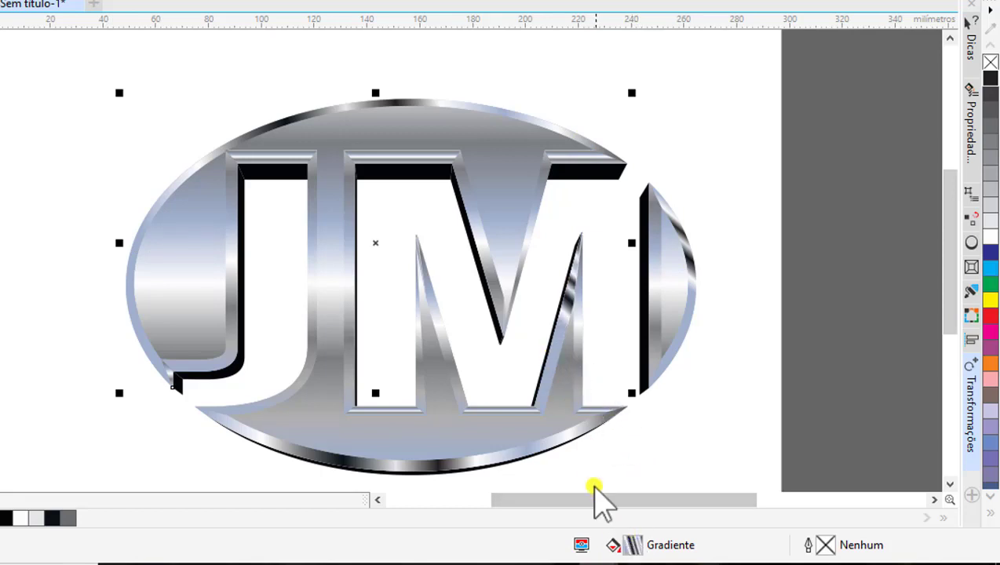
# - Lay a diagonal chrome gradient along the M's right inner stroke
pyautogui.click(557, 342)
pyautogui.press('g')
pyautogui.moveTo(580, 233); pyautogui.dragTo(509, 430)
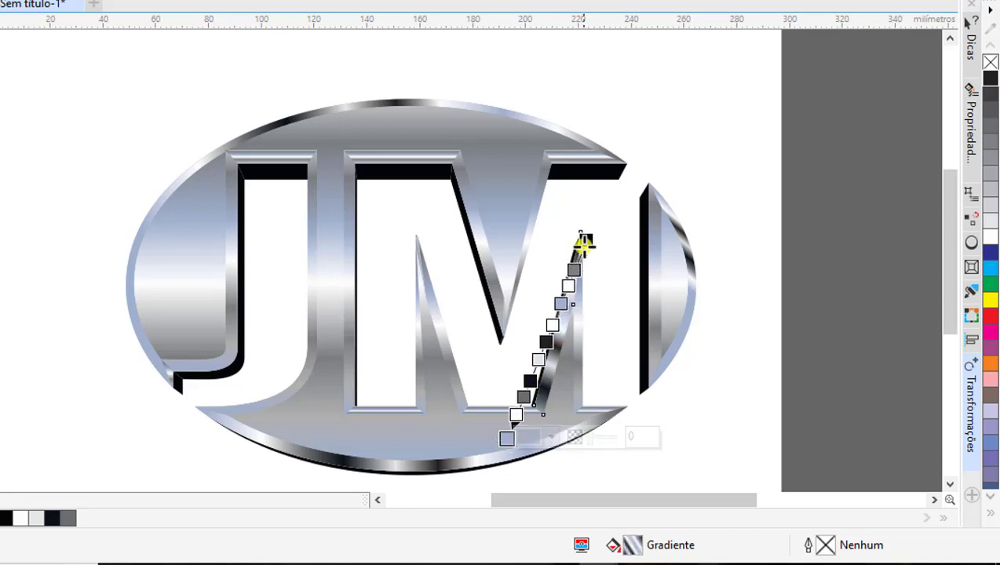
pyautogui.moveTo(586, 239); pyautogui.dragTo(605, 201)
pyautogui.moveTo(506, 439); pyautogui.dragTo(491, 453)
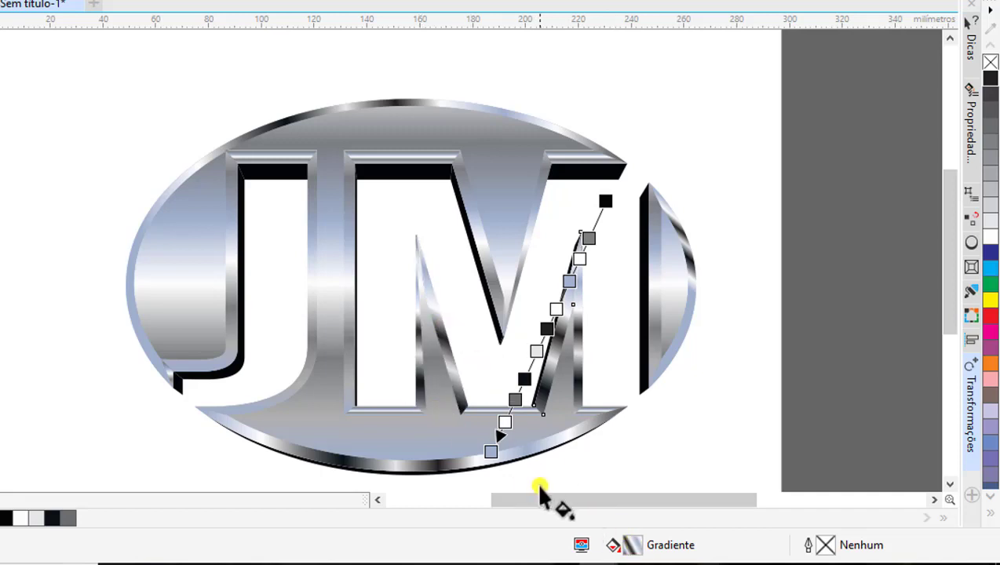
# - Apply the chrome gradient to the J's inner outline and other J pieces
pyautogui.moveTo(625, 542)
pyautogui.mouseDown()
pyautogui.moveTo(666, 353)
pyautogui.moveTo(685, 355)
pyautogui.mouseUp()
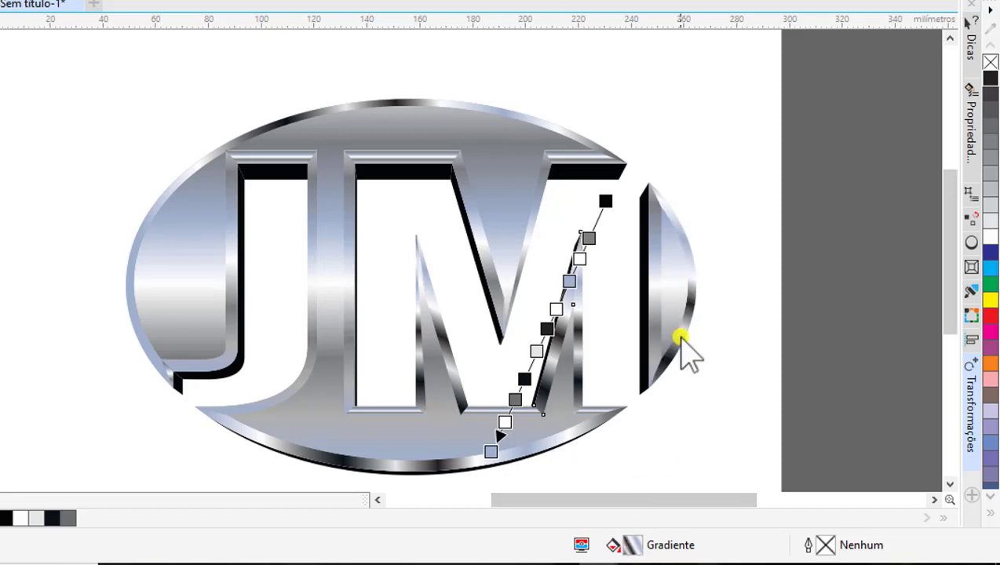
pyautogui.moveTo(340, 349); pyautogui.dragTo(234, 275)
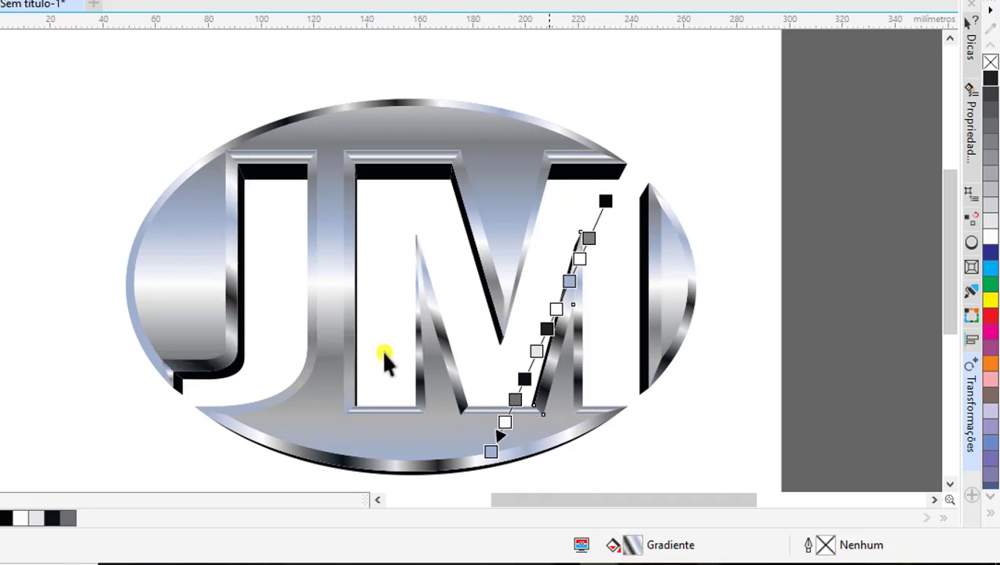
pyautogui.moveTo(314, 248); pyautogui.dragTo(307, 229)
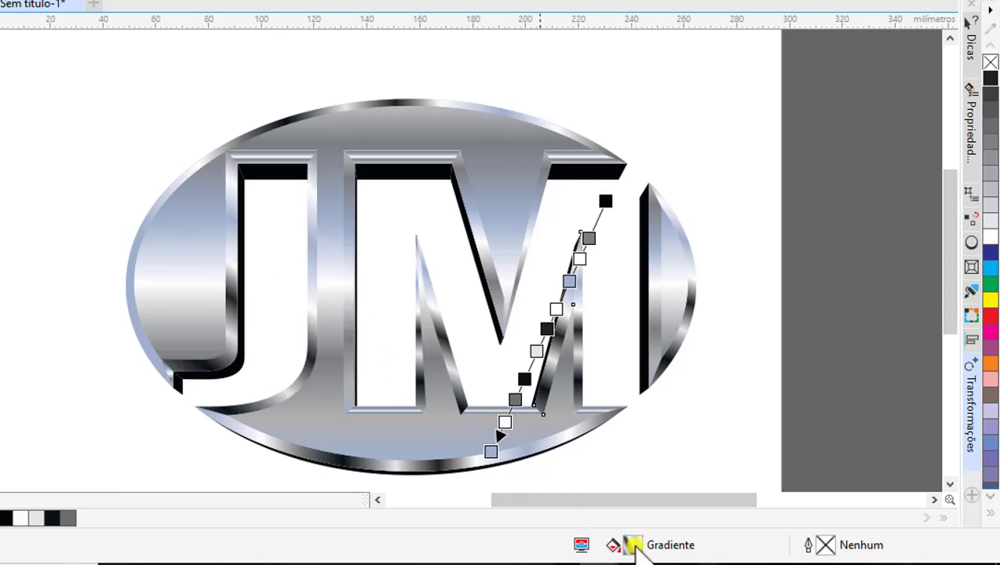
pyautogui.moveTo(632, 544)
pyautogui.mouseDown()
pyautogui.moveTo(369, 310)
pyautogui.moveTo(357, 281)
pyautogui.mouseUp()
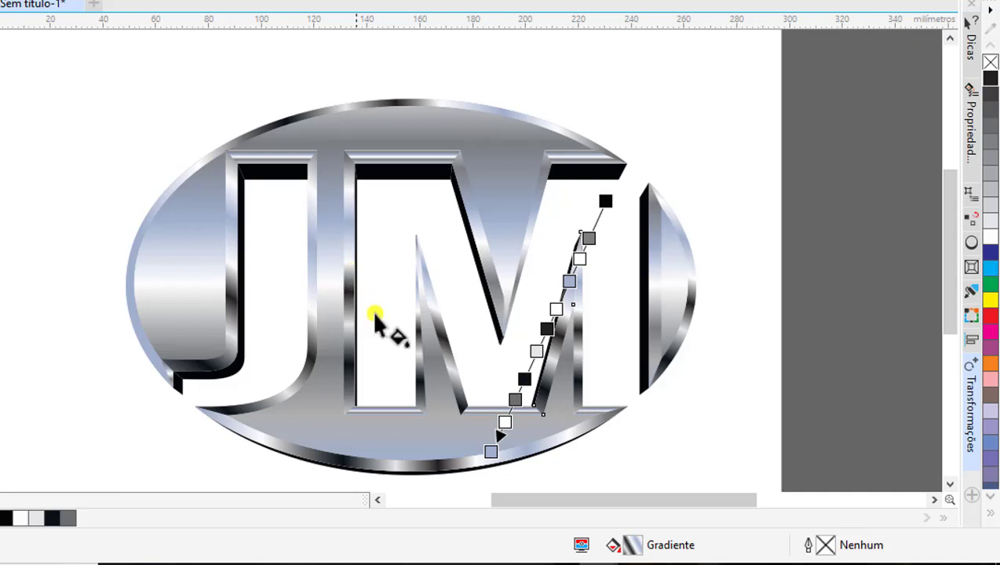
pyautogui.moveTo(385, 418); pyautogui.dragTo(366, 410)
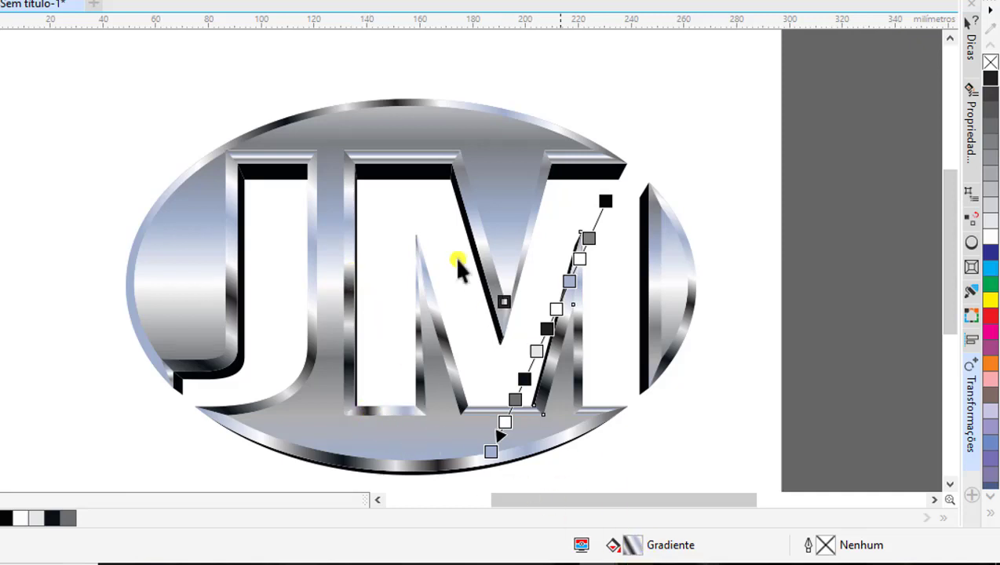
# - Apply the chrome gradient to the M's top bar, J's top bar, M's top-right, lower-right bar and foot
pyautogui.moveTo(648, 555); pyautogui.dragTo(391, 162)
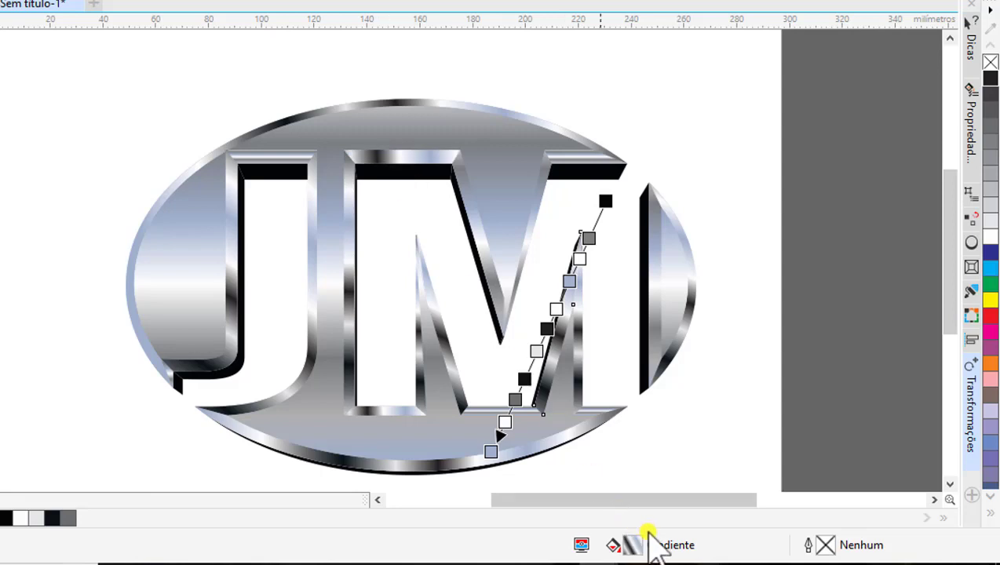
pyautogui.moveTo(648, 547); pyautogui.dragTo(283, 167)
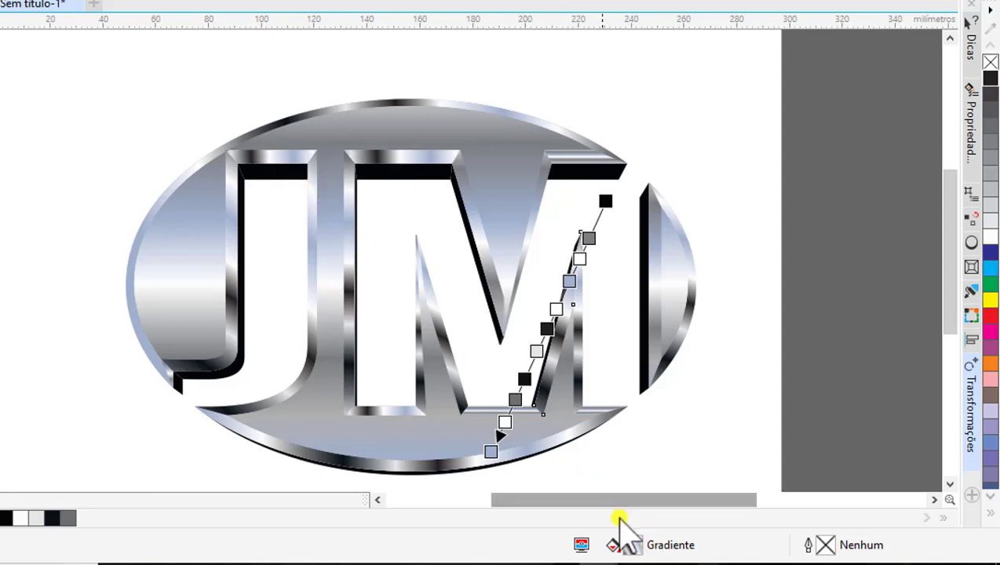
pyautogui.moveTo(628, 545); pyautogui.dragTo(576, 161)
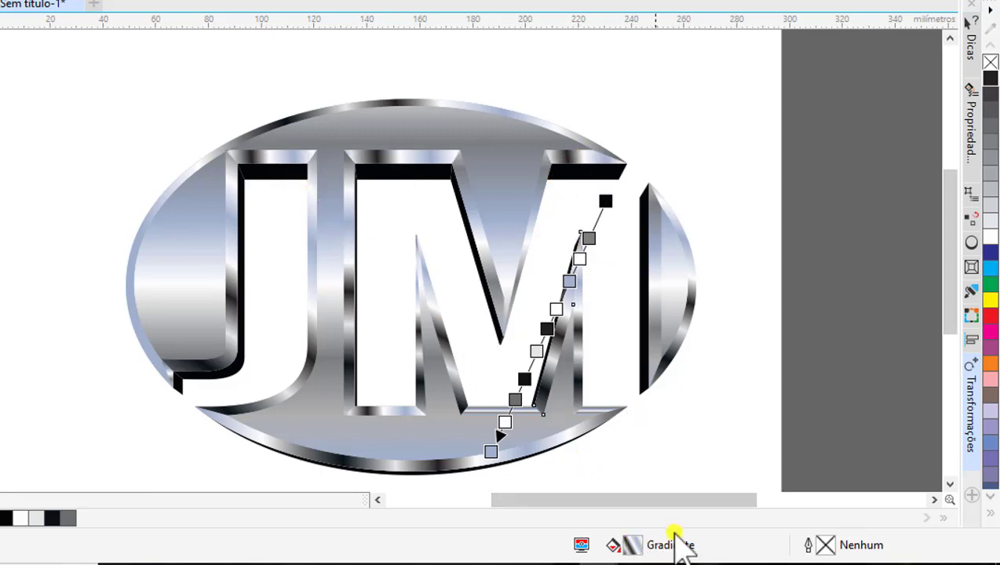
pyautogui.moveTo(637, 549); pyautogui.dragTo(544, 179)
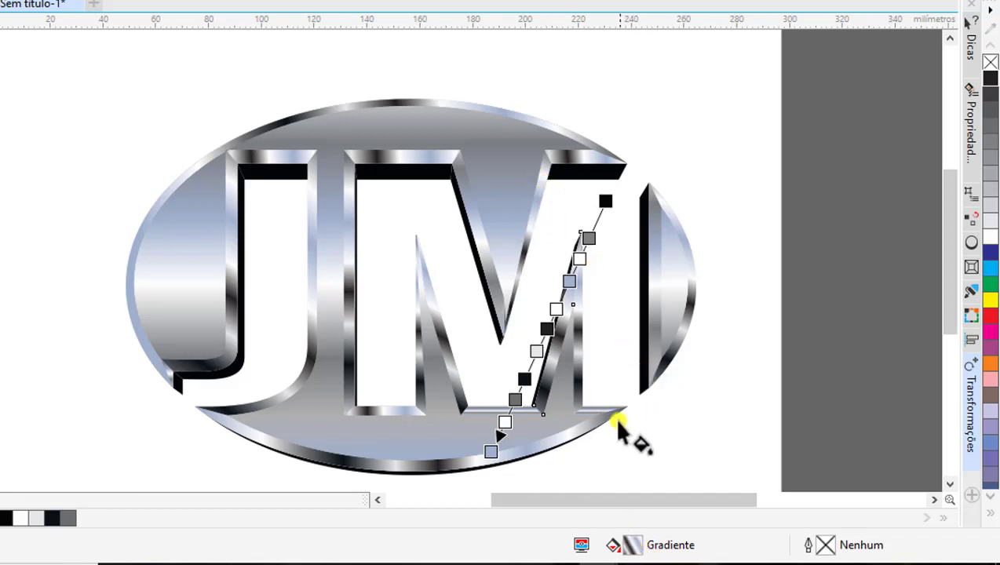
pyautogui.moveTo(624, 523); pyautogui.dragTo(595, 414)
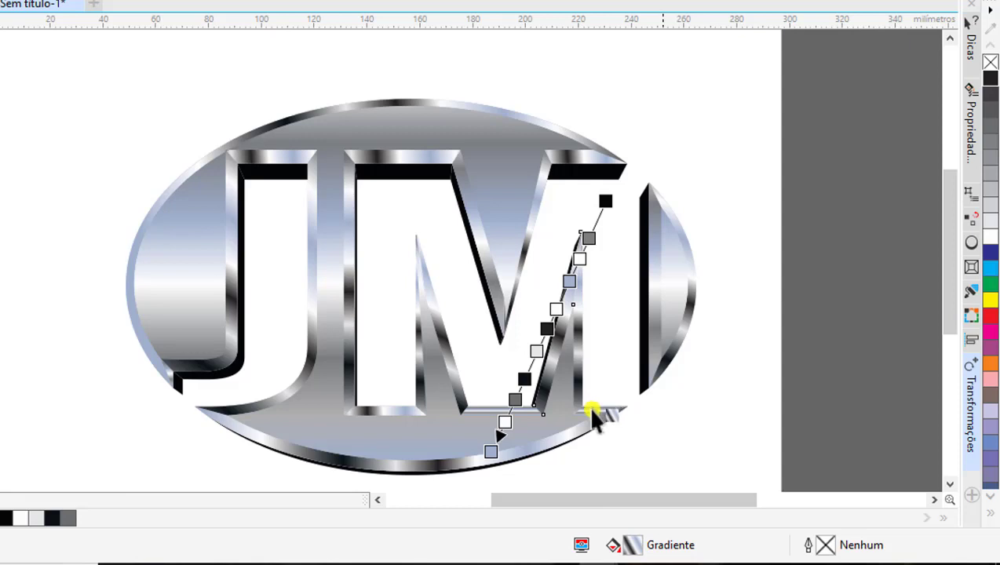
pyautogui.moveTo(632, 544)
pyautogui.mouseDown()
pyautogui.moveTo(478, 415)
pyautogui.moveTo(500, 424)
pyautogui.mouseUp()
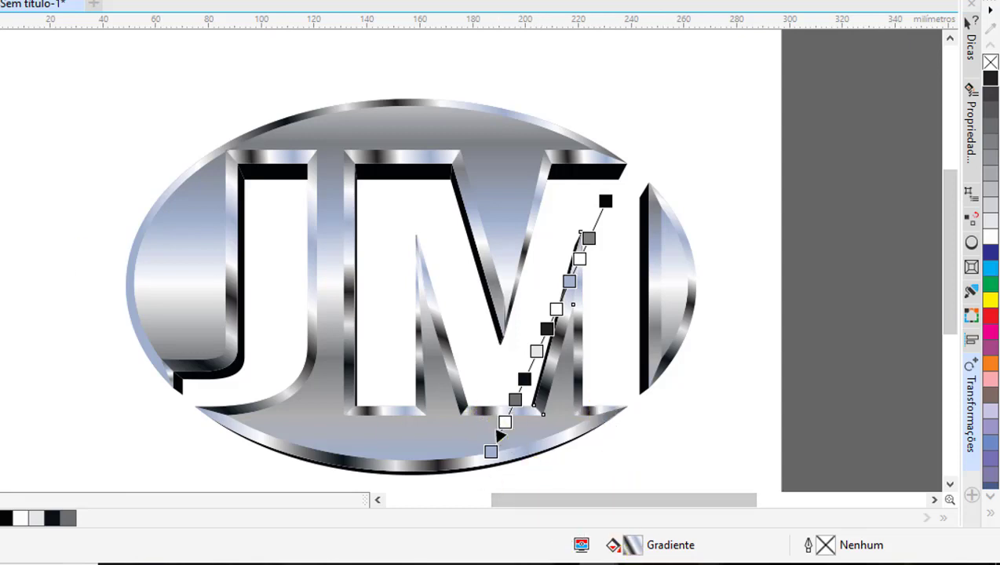
pyautogui.click(141, 84)
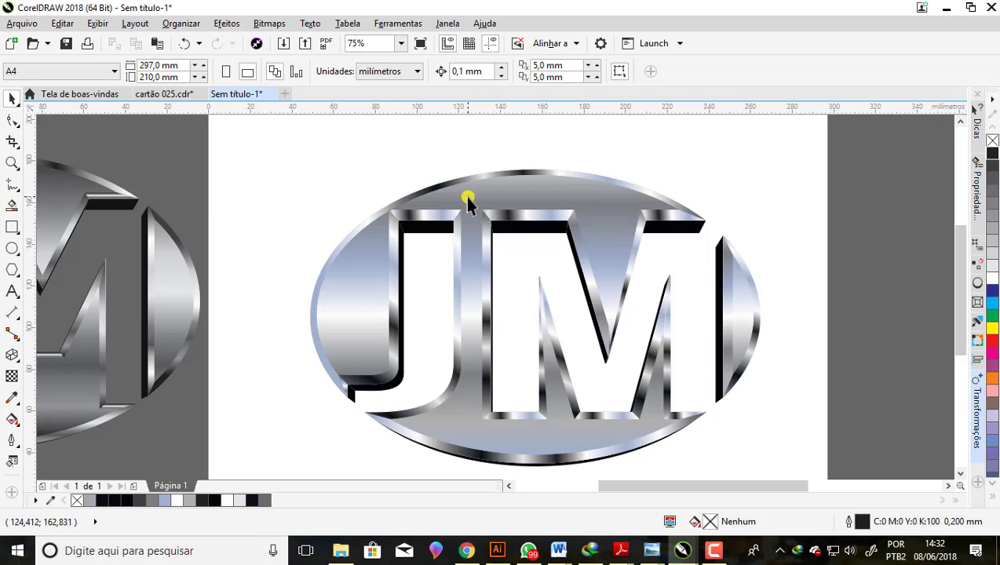
# - Group all 26 chrome logo pieces (Agrupar) and move the group up and left on the page
pyautogui.scroll(-2, 467, 200)
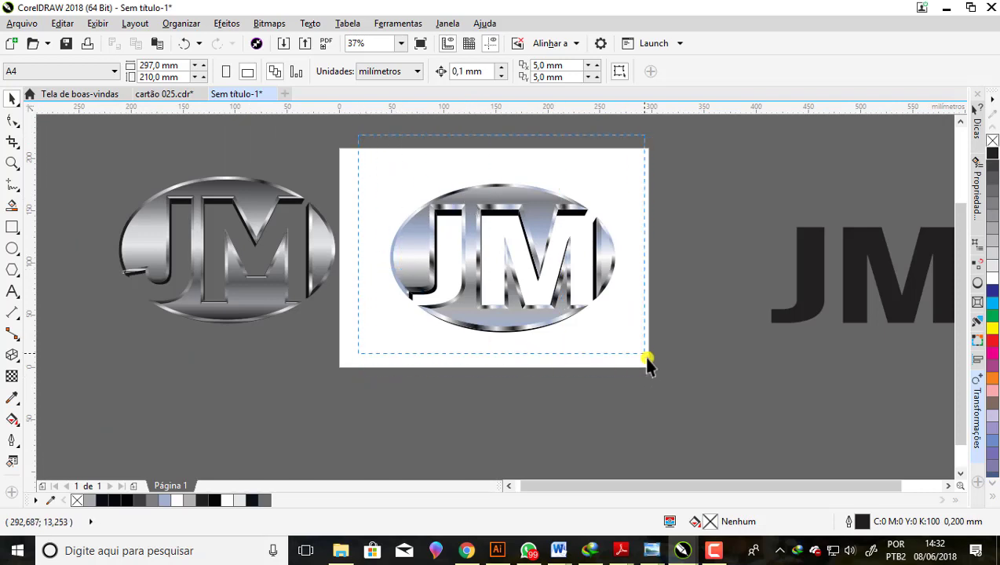
pyautogui.rightClick(540, 229)
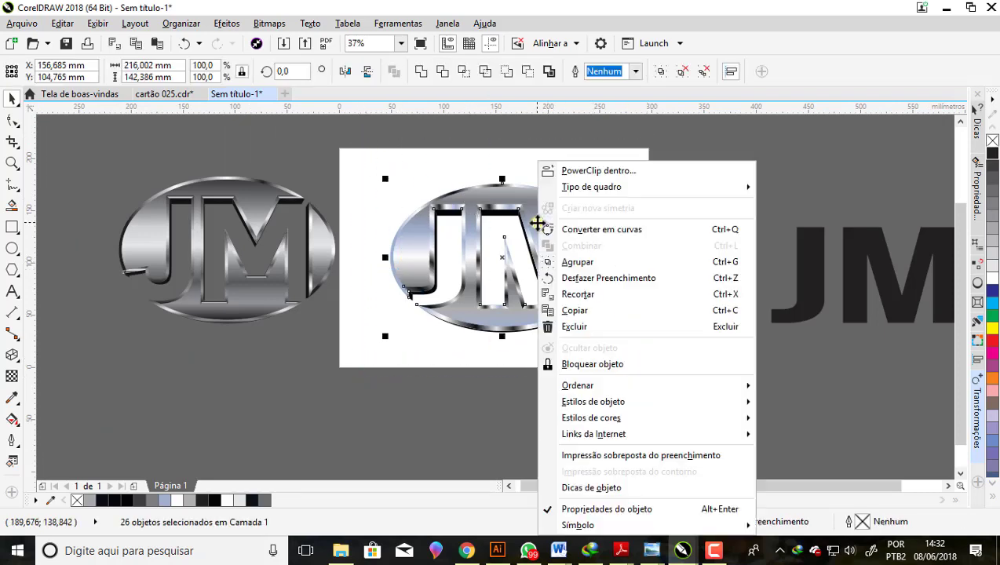
pyautogui.click(587, 263)
pyautogui.click(699, 270)
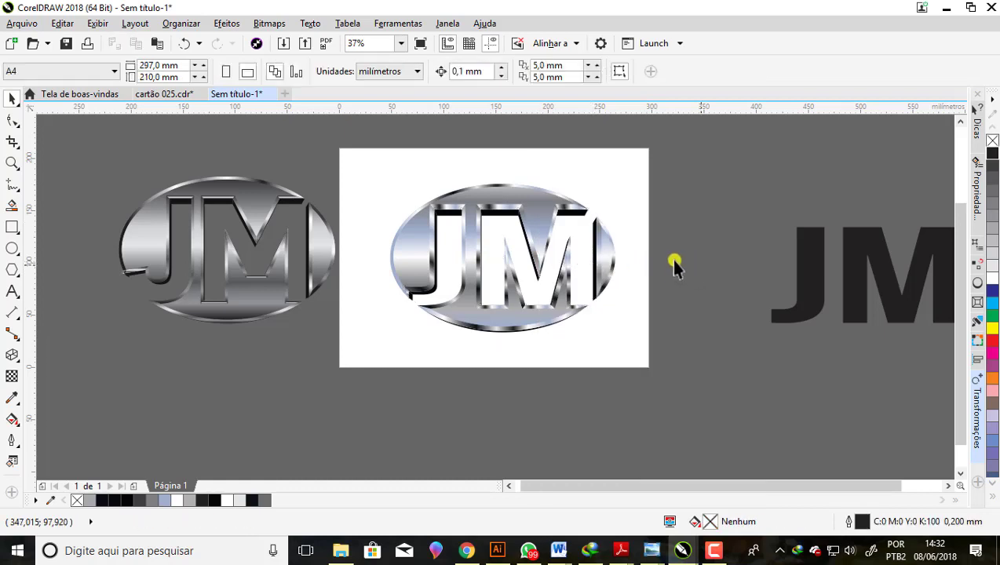
pyautogui.scroll(2, 478, 203)
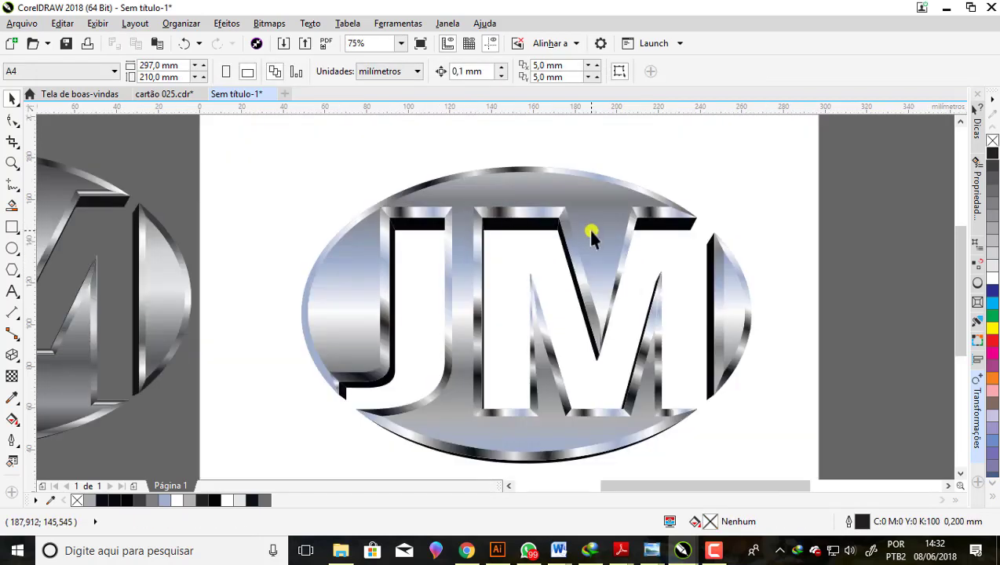
pyautogui.scroll(-2, 506, 220)
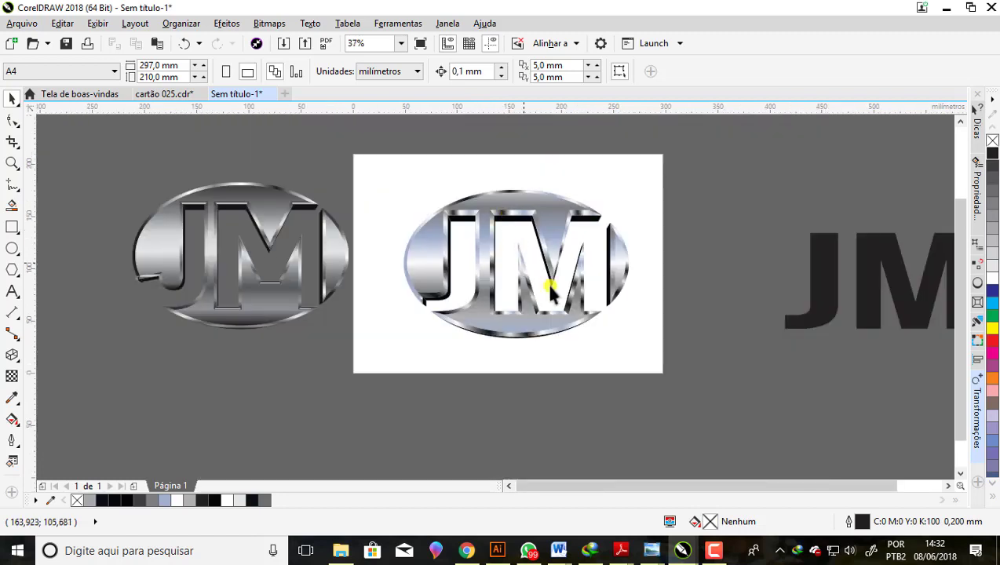
pyautogui.moveTo(482, 212); pyautogui.dragTo(410, 157)
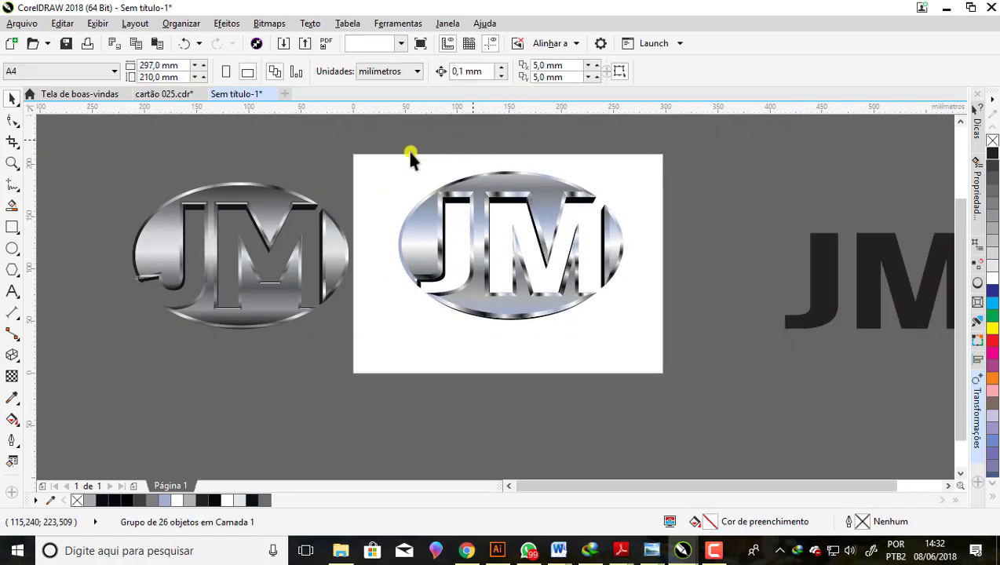
# - Draw a long, thin 4-sided polygon (about 349.25 × 9.878 mm) beside the page, white fill, no outline
pyautogui.click(12, 271)
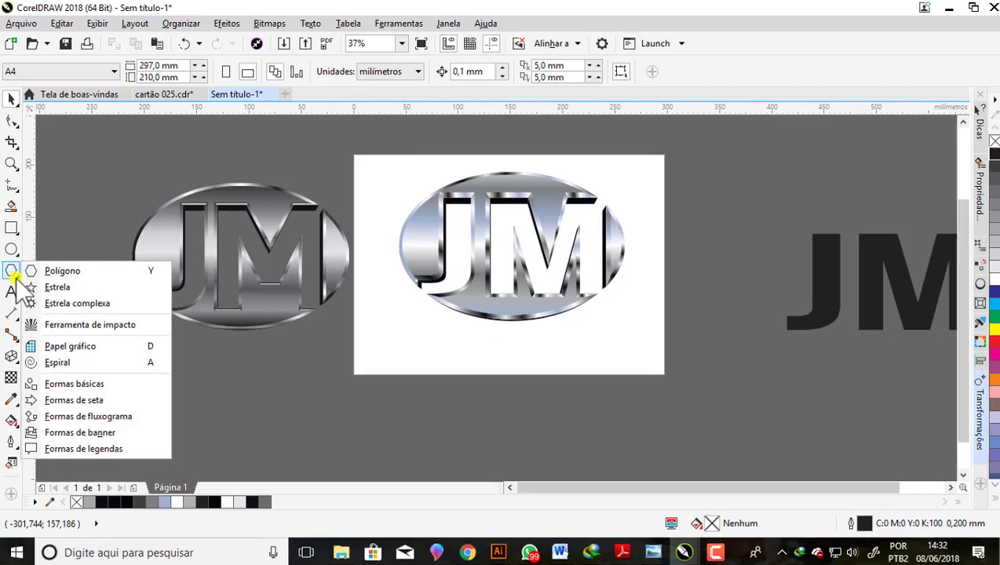
pyautogui.click(62, 270)
pyautogui.click(429, 67)
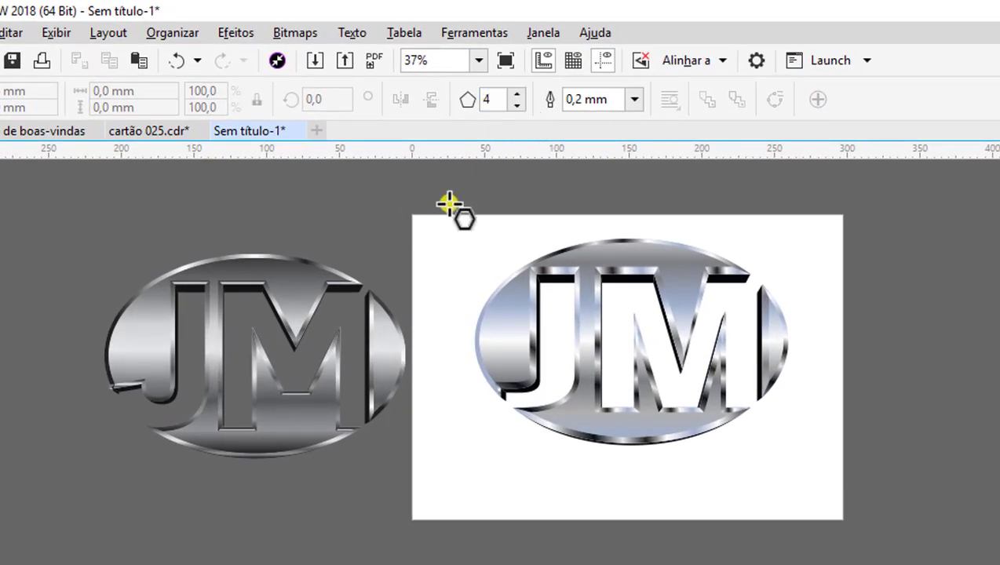
pyautogui.scroll(-3, 440, 212)
pyautogui.scroll(3, 625, 325)
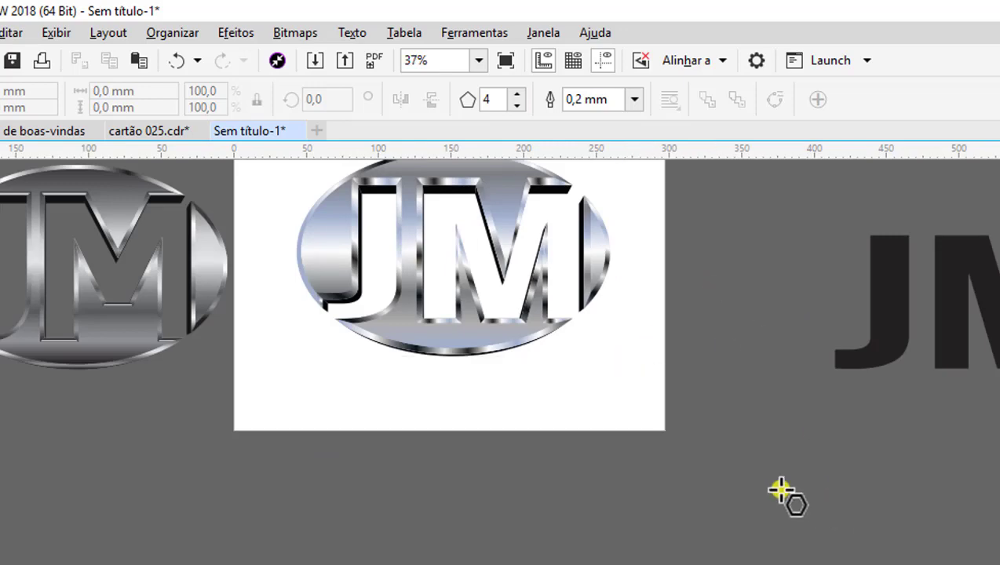
pyautogui.scroll(-3, 694, 518)
pyautogui.scroll(3, 606, 433)
pyautogui.moveTo(562, 387)
pyautogui.mouseDown()
pyautogui.moveTo(727, 547)
pyautogui.moveTo(626, 431)
pyautogui.moveTo(830, 287)
pyautogui.mouseUp()
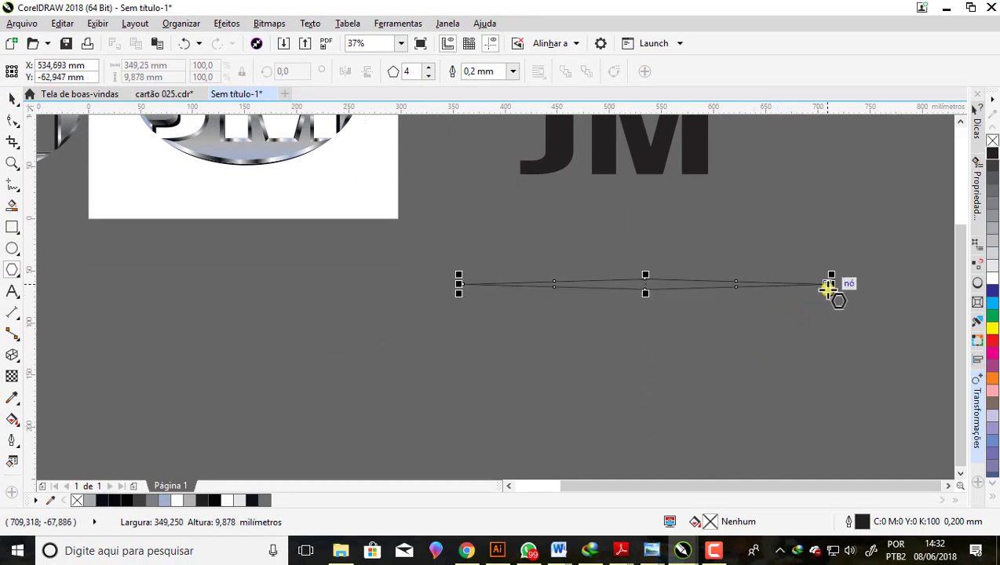
pyautogui.click(993, 277)
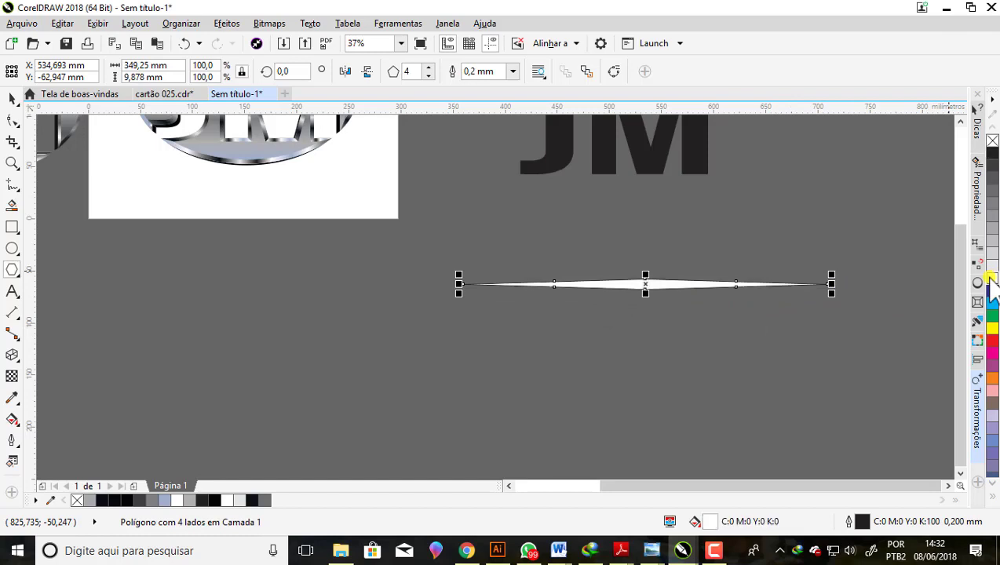
pyautogui.rightClick(992, 141)
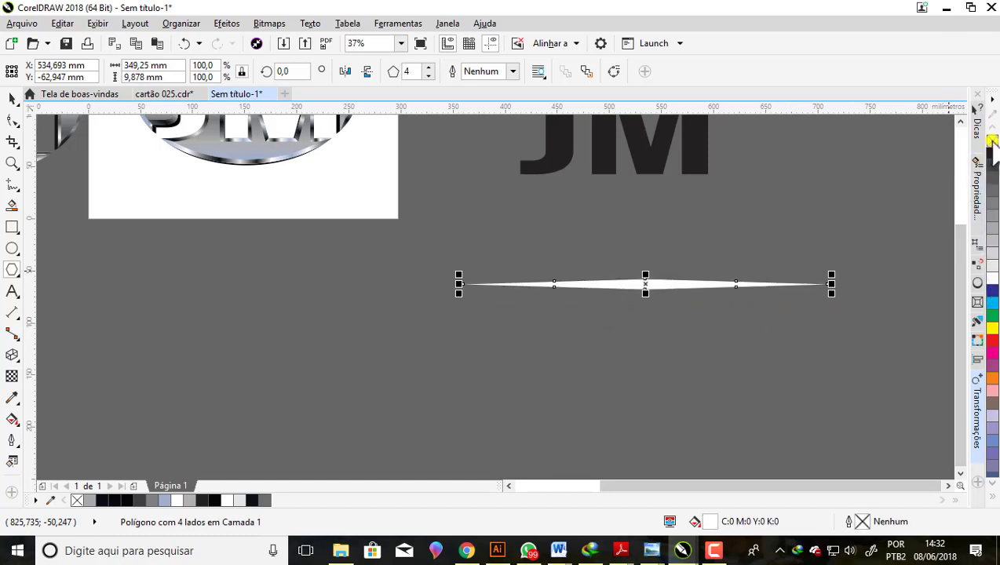
# - Scale the white diamond to about 64% and flatten it to half its height
pyautogui.scroll(-2, 390, 374)
pyautogui.scroll(2, 495, 368)
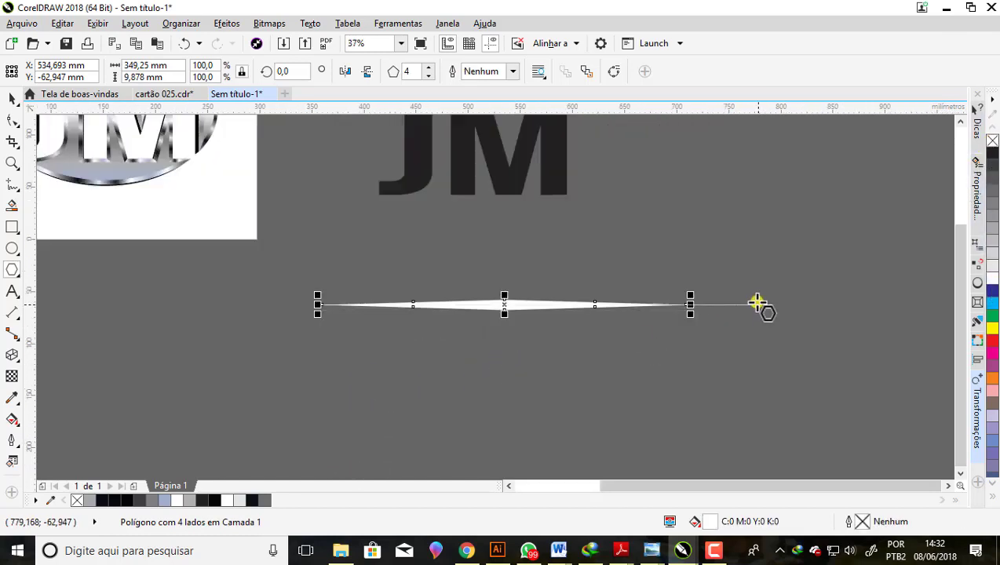
pyautogui.moveTo(690, 295); pyautogui.dragTo(625, 309)
pyautogui.scroll(1, 502, 307)
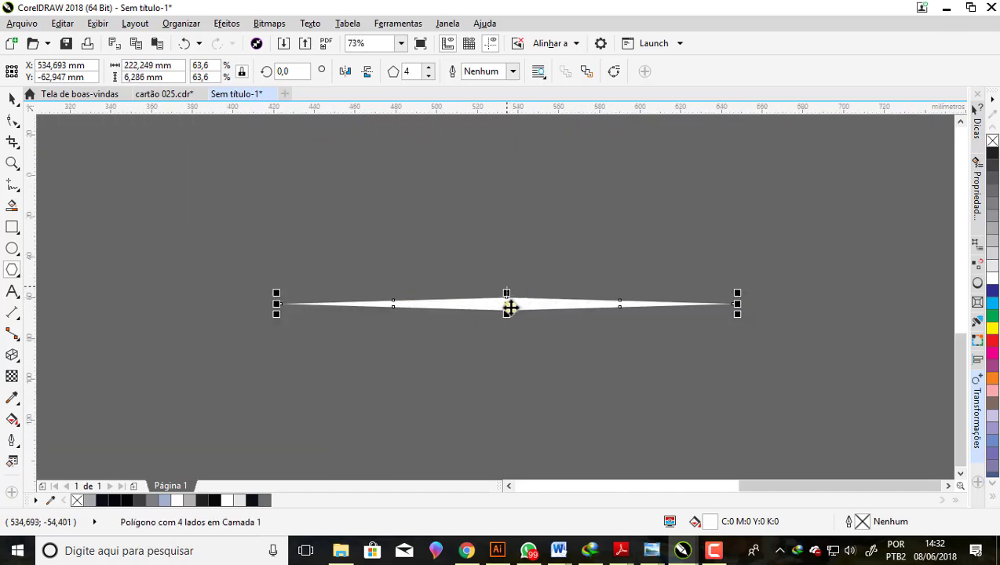
pyautogui.scroll(1, 510, 308)
pyautogui.scroll(1, 511, 308)
pyautogui.moveTo(502, 284); pyautogui.dragTo(501, 302)
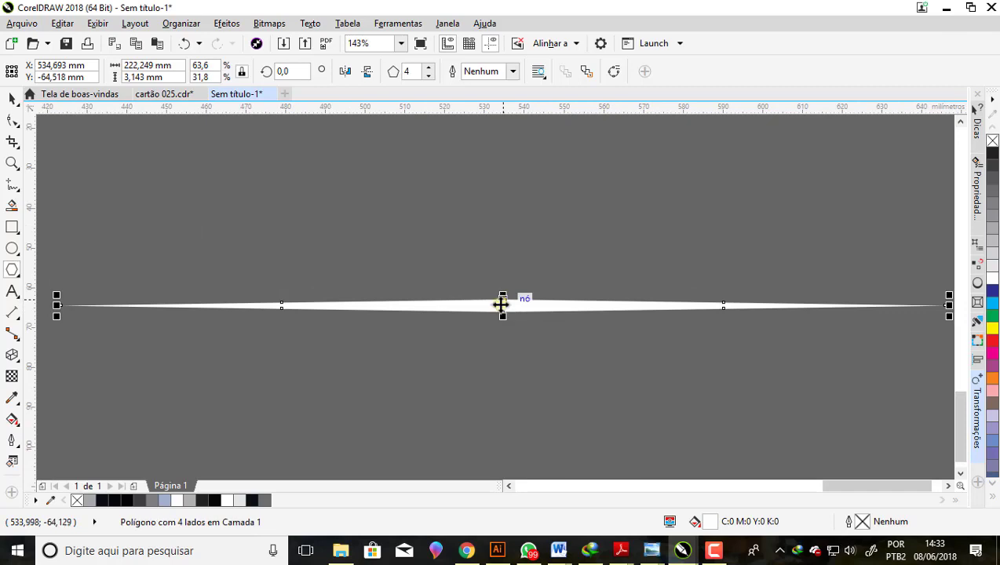
pyautogui.scroll(-3, 501, 304)
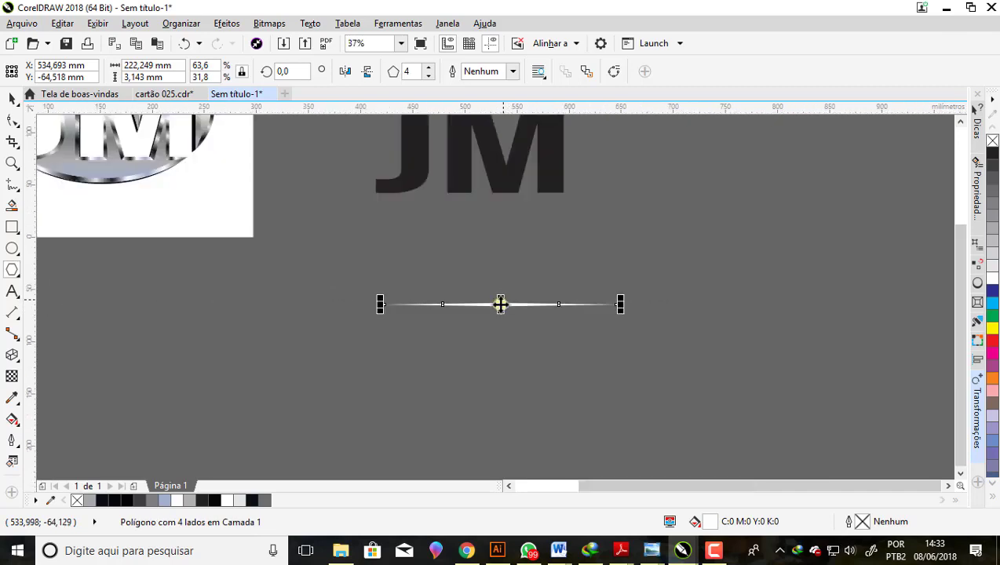
pyautogui.scroll(2, 501, 304)
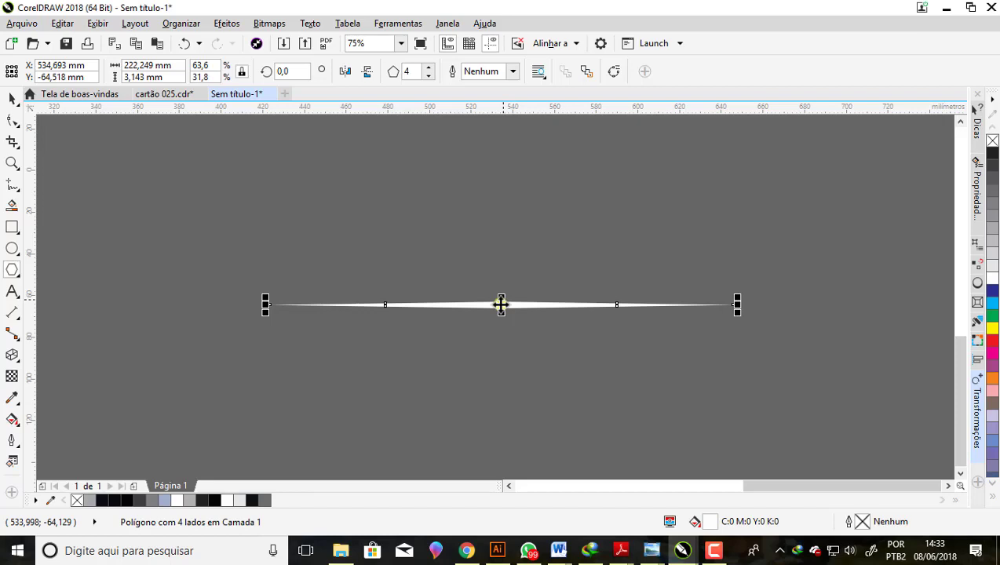
# - Duplicate the spike, place the copy over the original and rotate it upright into a sparkle
pyautogui.hotkey('ctrl', 'd')
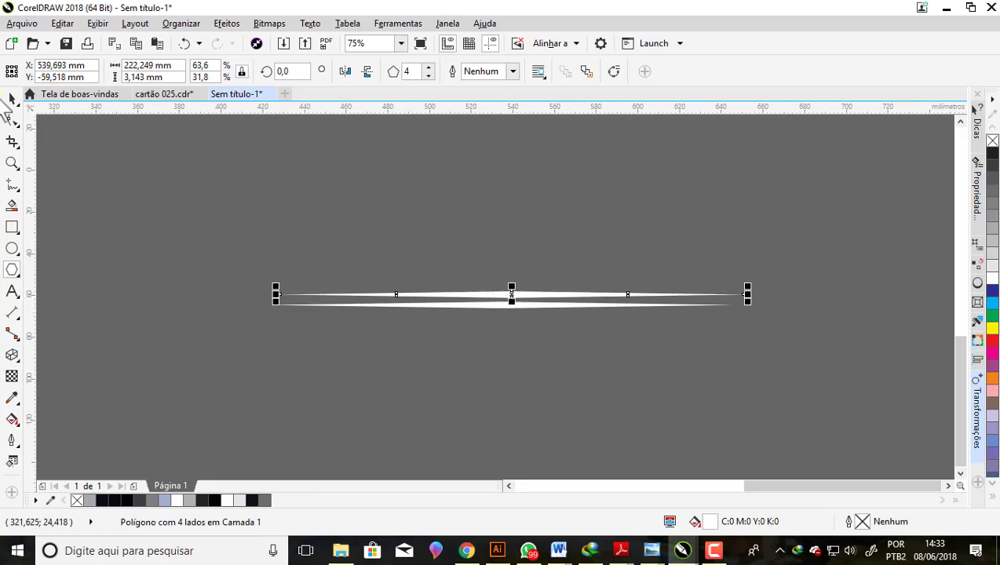
pyautogui.moveTo(512, 296); pyautogui.dragTo(505, 263)
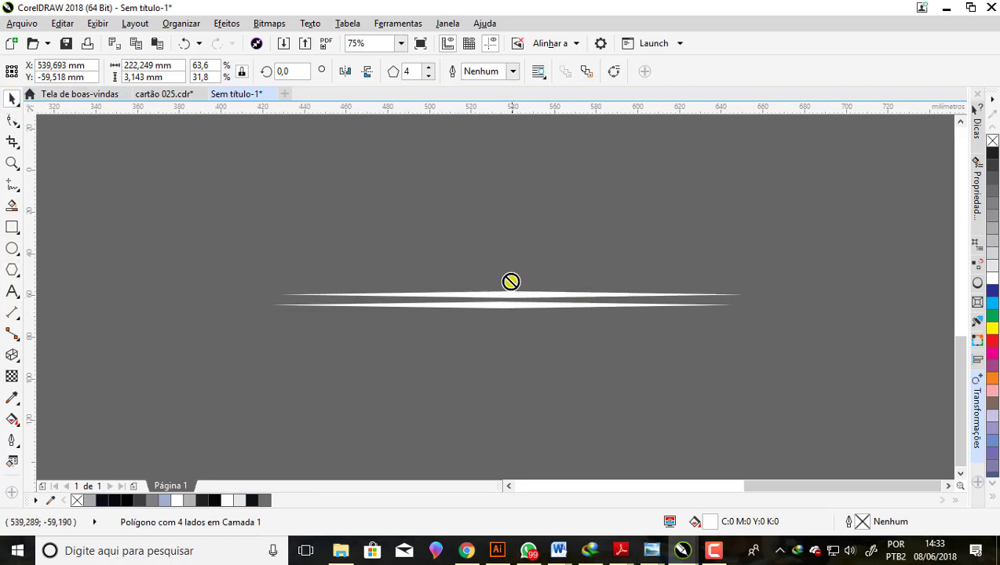
pyautogui.click(506, 260)
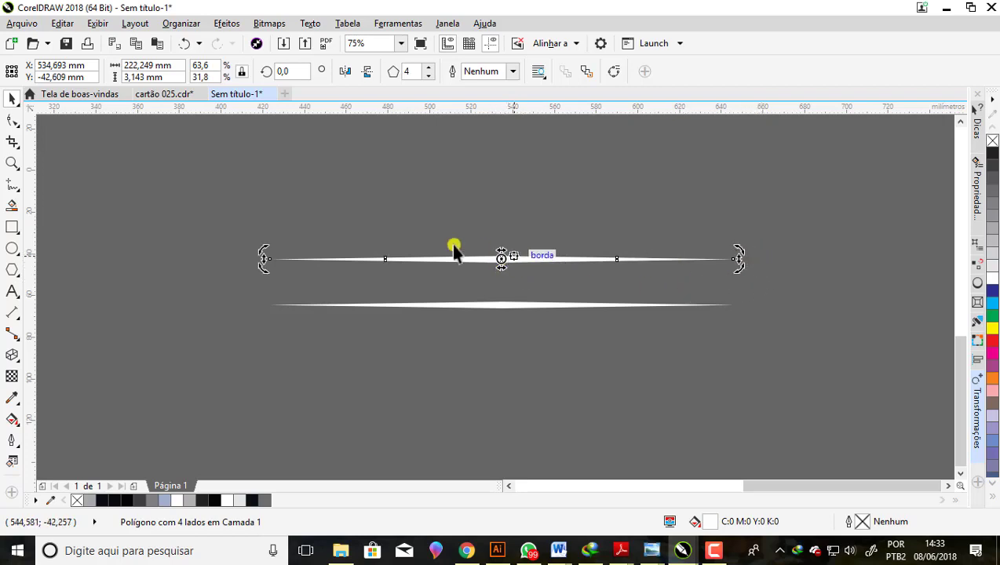
pyautogui.click(11, 99)
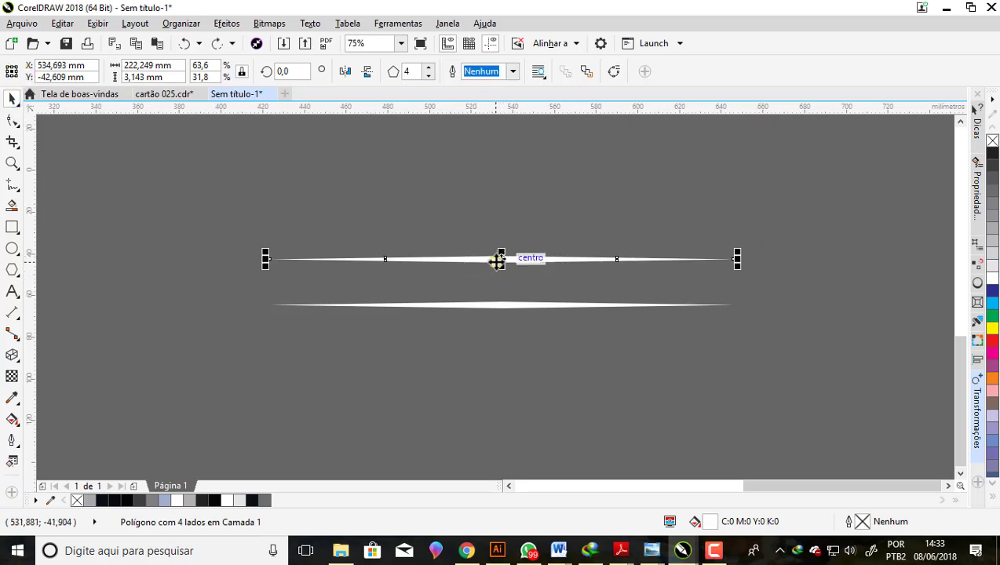
pyautogui.moveTo(498, 260); pyautogui.dragTo(518, 306)
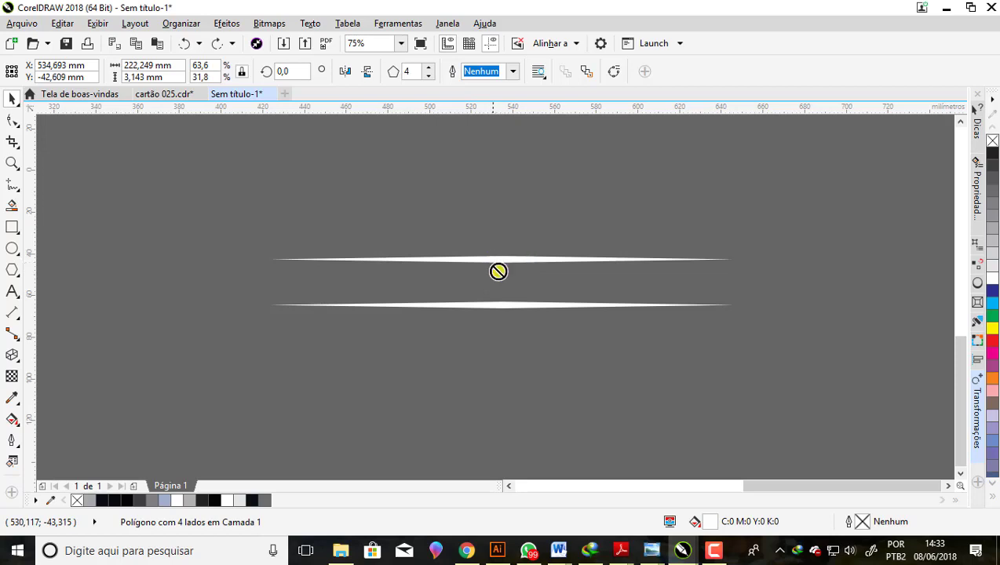
pyautogui.click(519, 308)
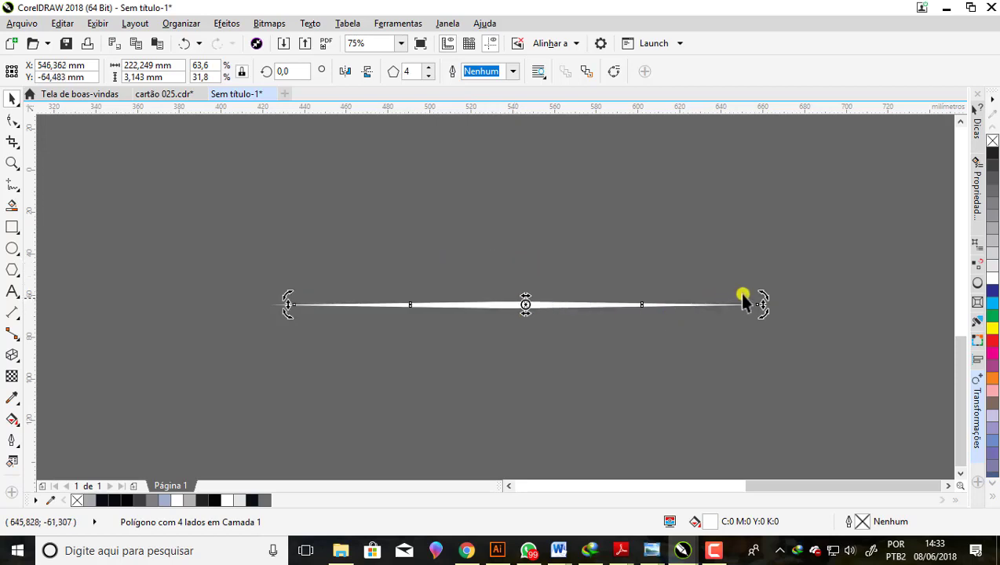
pyautogui.moveTo(758, 300)
pyautogui.mouseDown()
pyautogui.moveTo(753, 286)
pyautogui.moveTo(524, 184)
pyautogui.mouseUp()
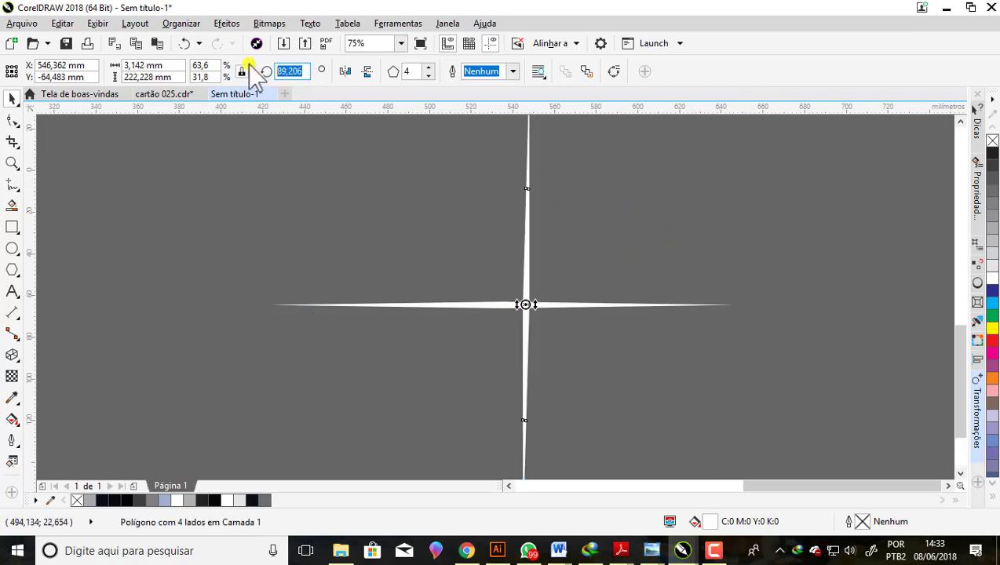
pyautogui.write('90')
# - Apply the 90° rotated copy, then shorten the vertical spike's top and horizontal spike's left end
pyautogui.press('Return')
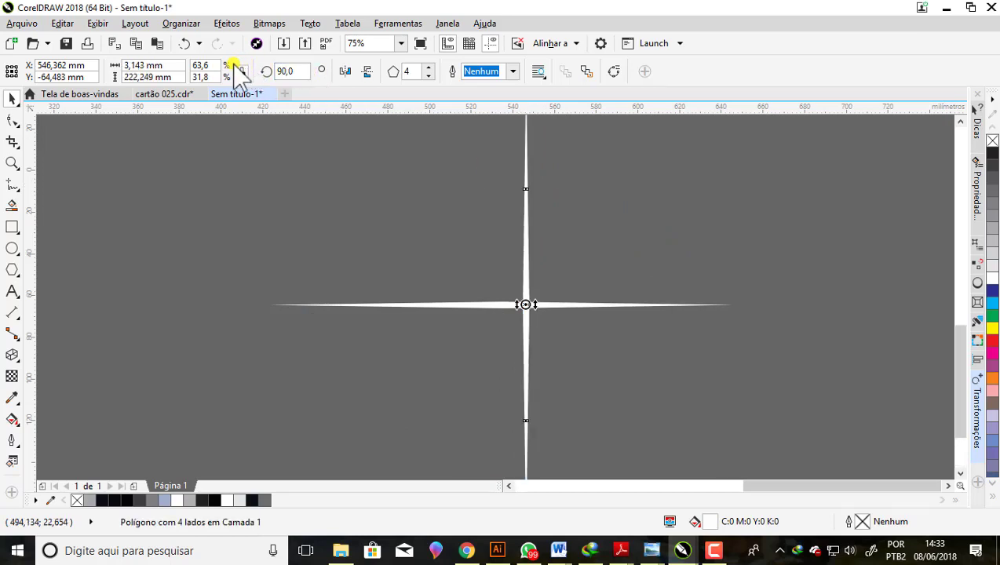
pyautogui.scroll(-2, 380, 271)
pyautogui.click(495, 310)
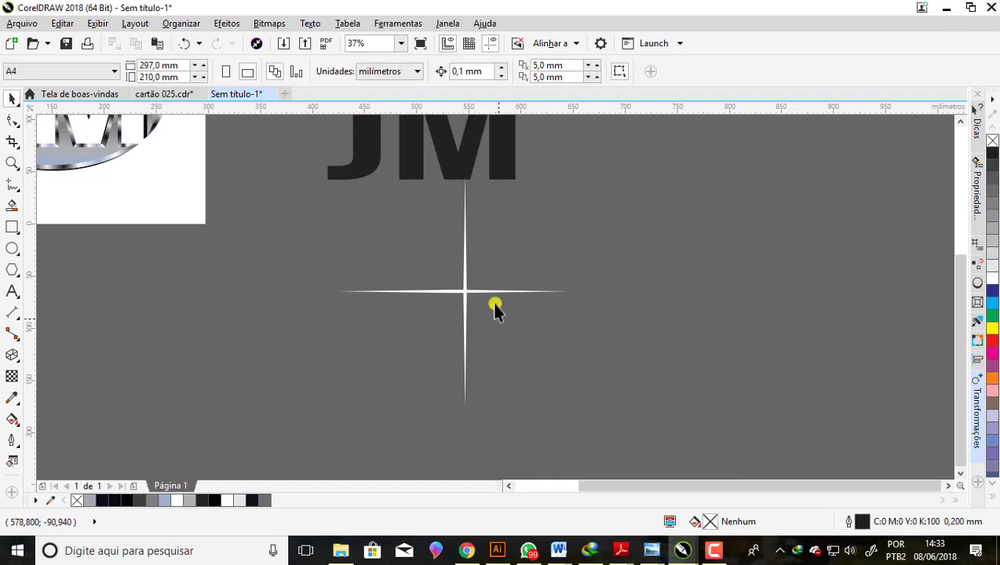
pyautogui.click(463, 246)
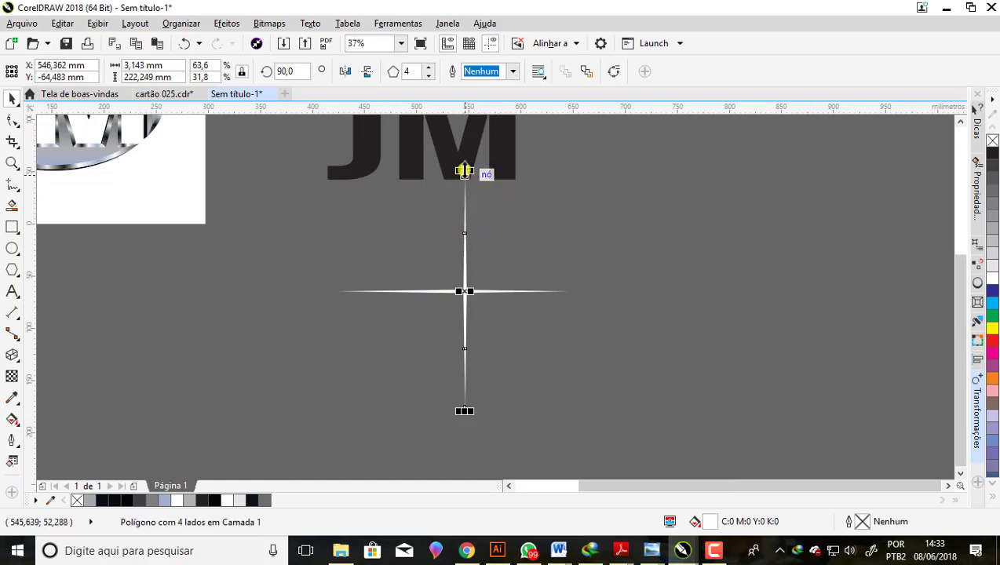
pyautogui.moveTo(466, 193); pyautogui.dragTo(465, 202)
pyautogui.click(510, 264)
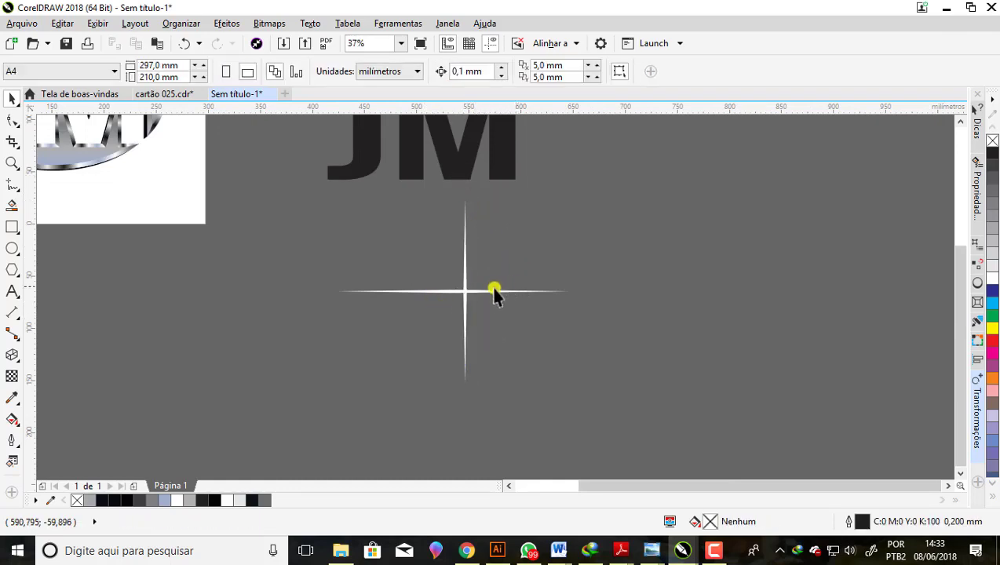
pyautogui.scroll(2, 476, 284)
pyautogui.click(482, 306)
pyautogui.scroll(-2, 502, 314)
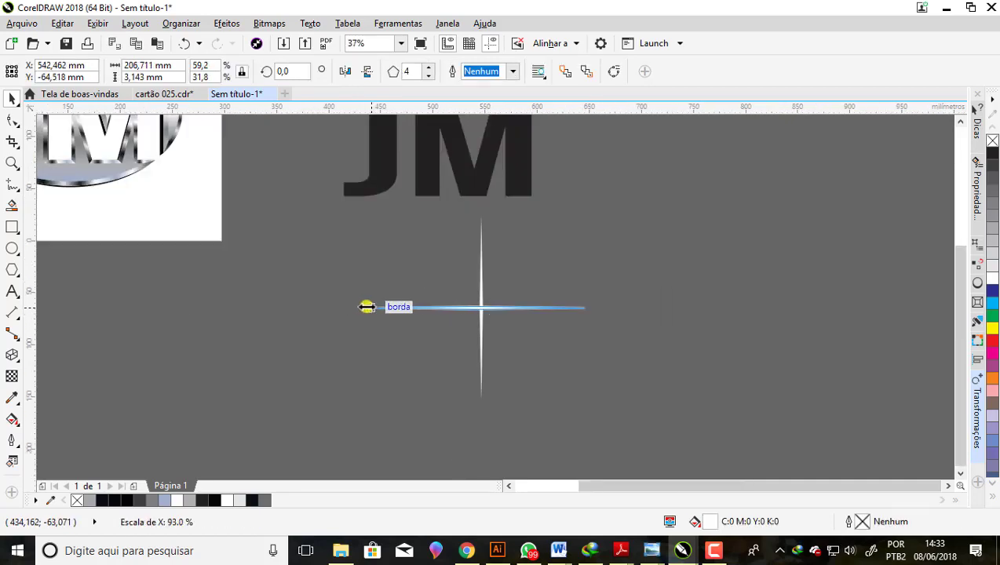
pyautogui.moveTo(349, 307); pyautogui.dragTo(367, 307)
pyautogui.click(429, 299)
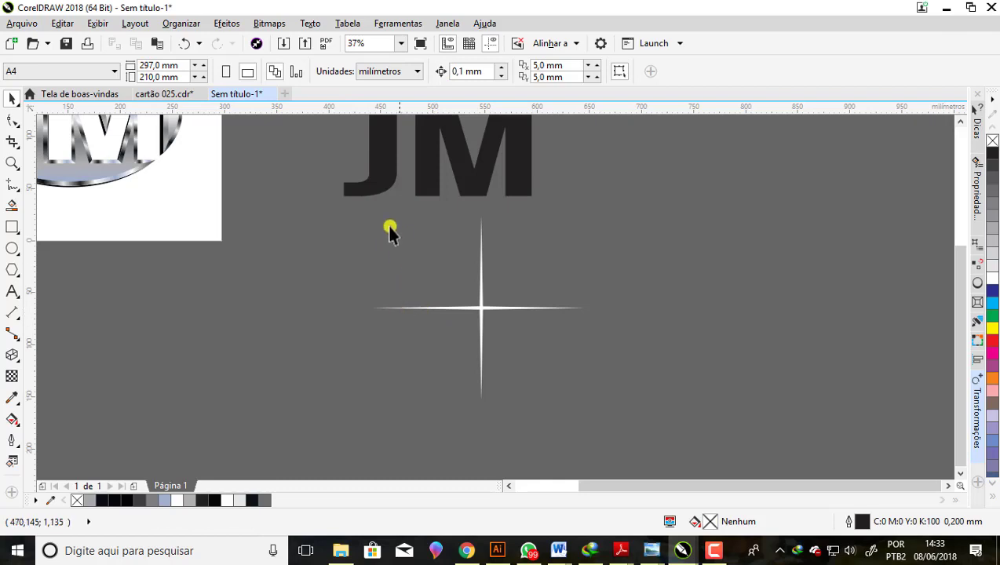
# - Group the two crossing spikes into a single cross of about 204.6 × 177.0 mm
pyautogui.moveTo(313, 188); pyautogui.dragTo(511, 314)
pyautogui.moveTo(634, 432); pyautogui.dragTo(634, 432)
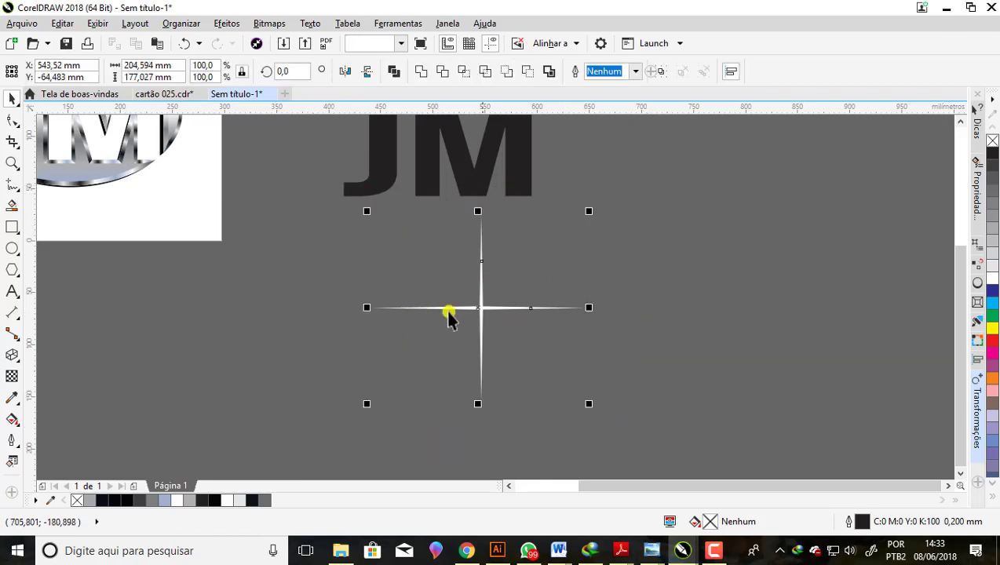
pyautogui.rightClick(482, 286)
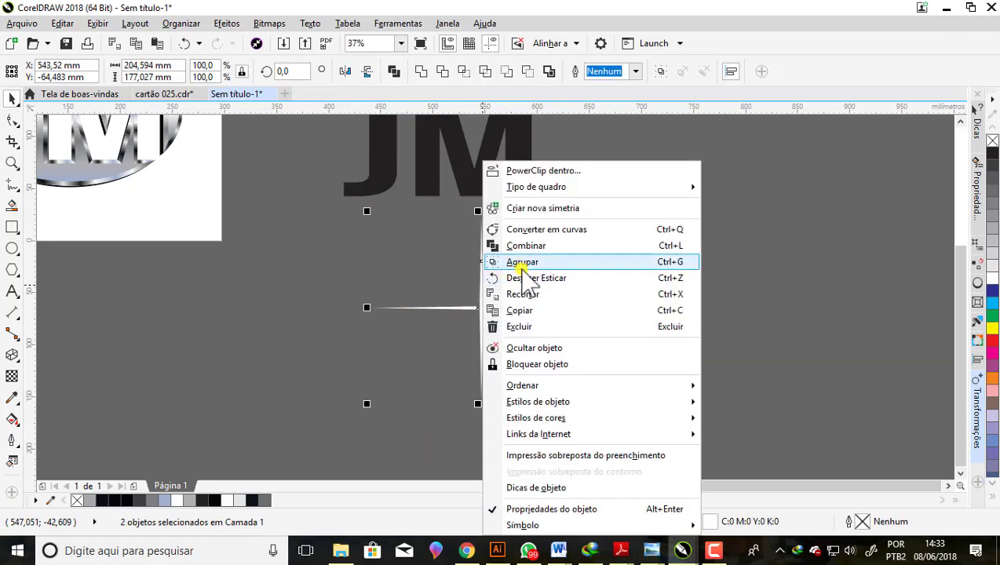
pyautogui.click(427, 282)
pyautogui.rightClick(479, 301)
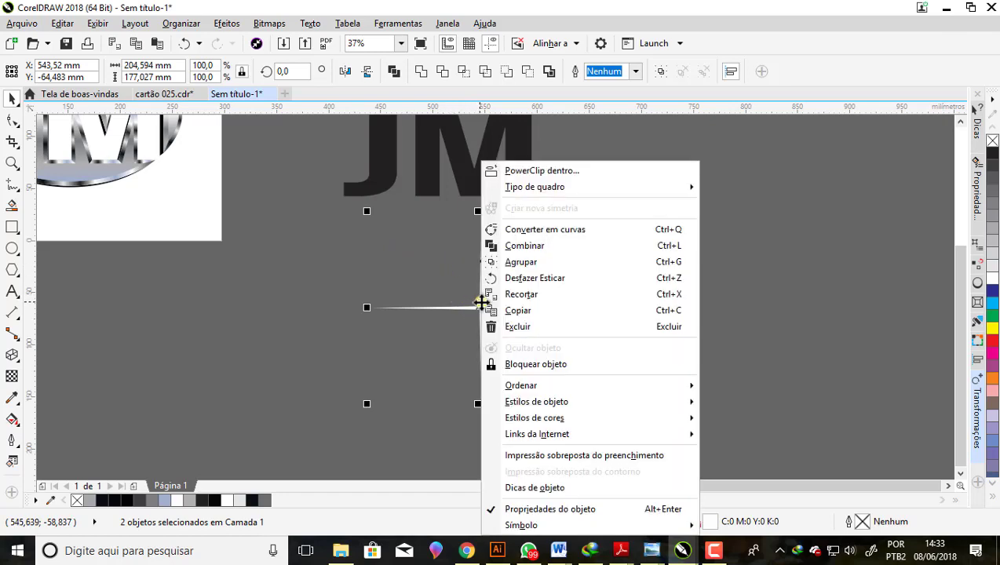
pyautogui.click(527, 261)
pyautogui.click(508, 289)
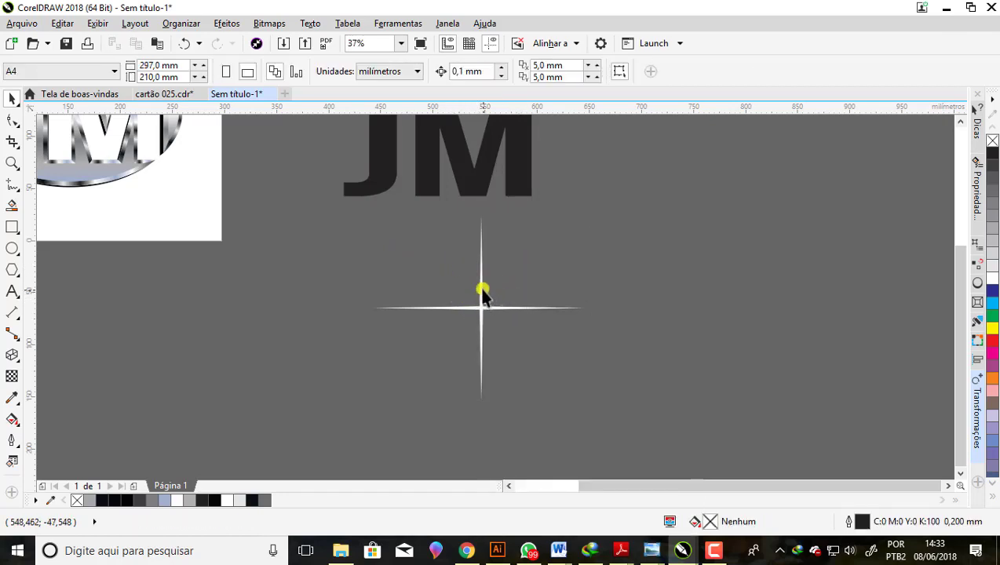
pyautogui.click(482, 286)
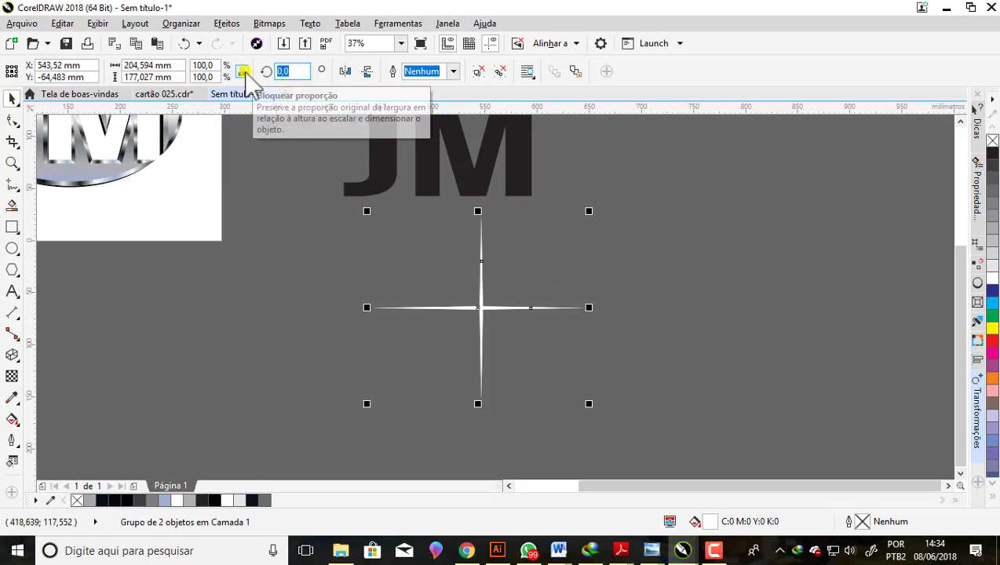
# - Make a 45°-rotated copy of the cross, scale it to 72% and centre it on the star
pyautogui.write('45')
pyautogui.press('Return')
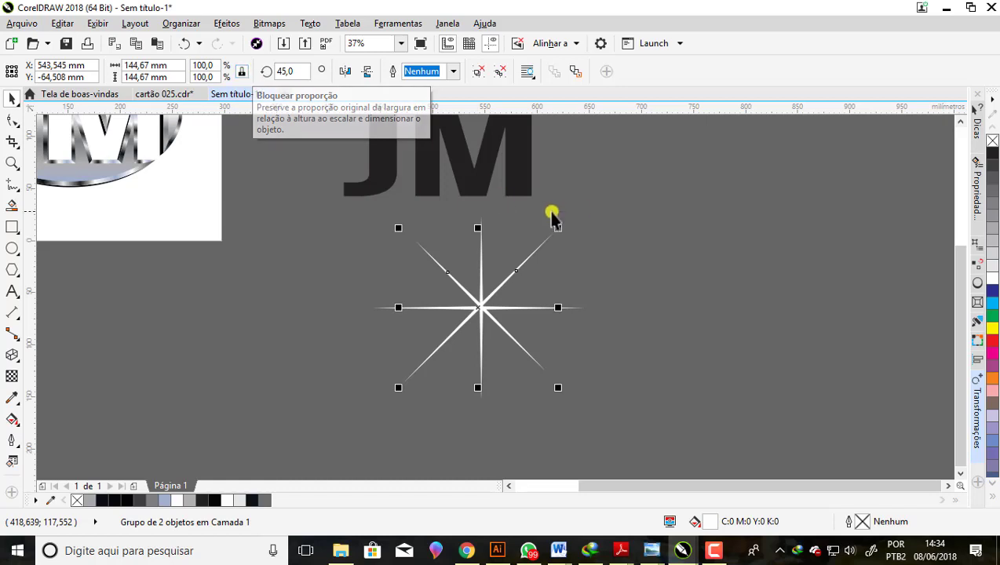
pyautogui.press('Escape')
pyautogui.scroll(2, 544, 274)
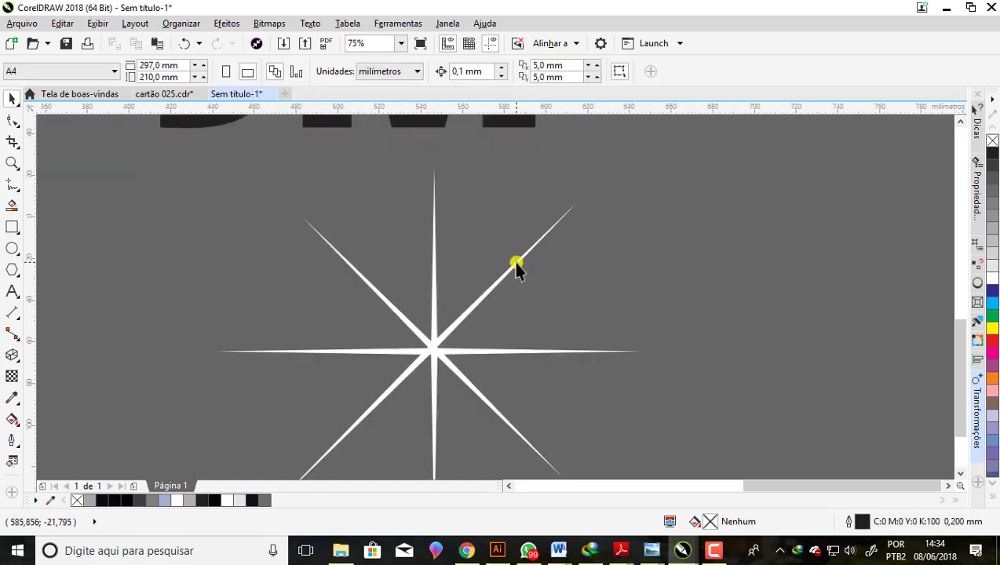
pyautogui.click(515, 267)
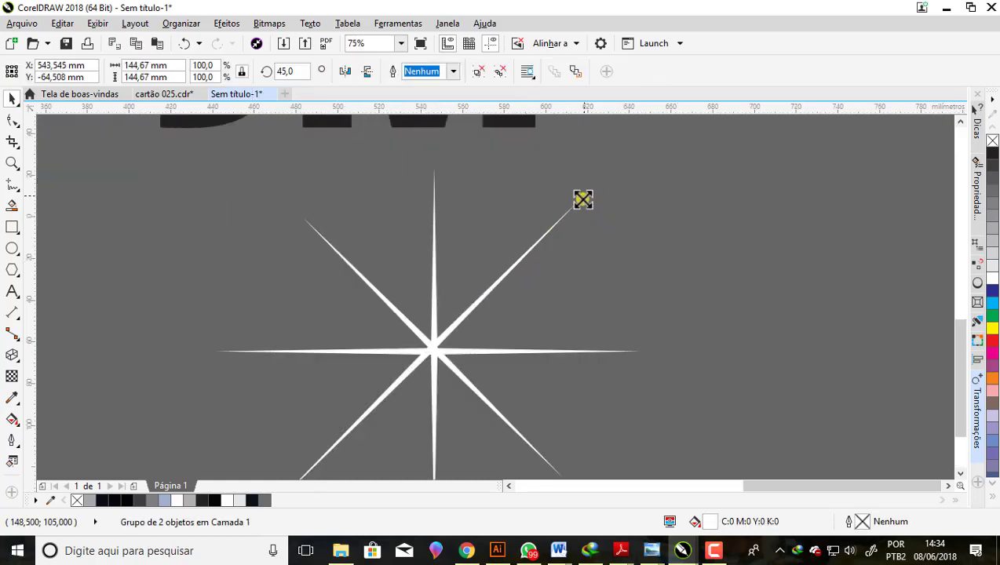
pyautogui.moveTo(586, 197); pyautogui.dragTo(542, 235)
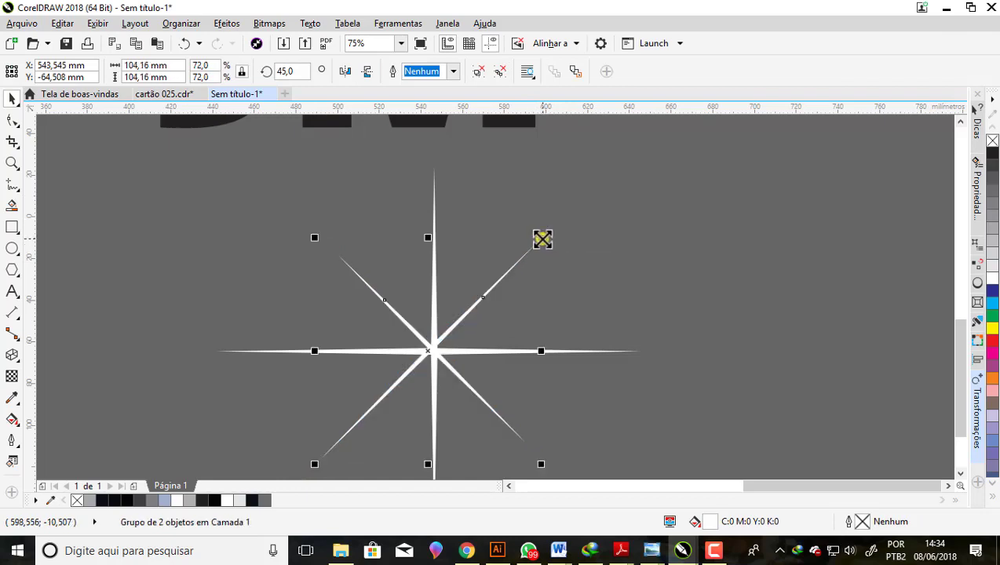
pyautogui.scroll(2, 432, 349)
pyautogui.moveTo(429, 363); pyautogui.dragTo(425, 366)
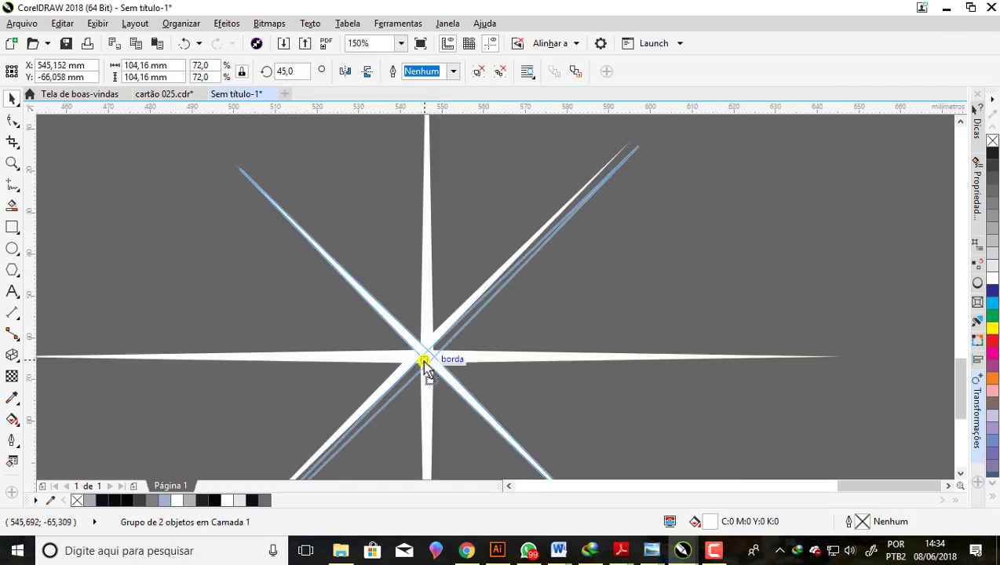
pyautogui.moveTo(425, 366); pyautogui.dragTo(425, 364)
pyautogui.scroll(-2, 453, 308)
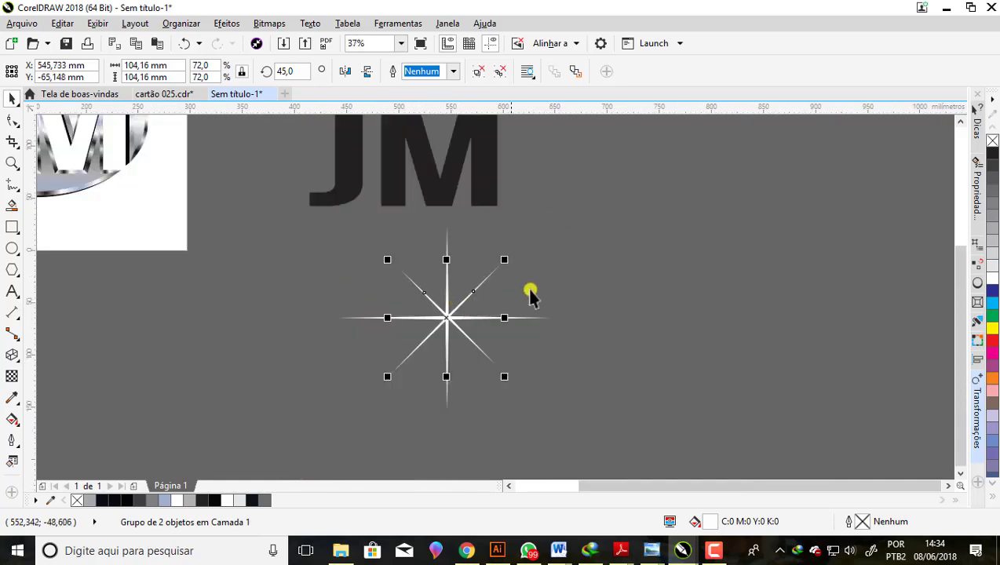
# - Select both crosses and group them into one eight-point star
pyautogui.click(40, 274)
pyautogui.click(12, 248)
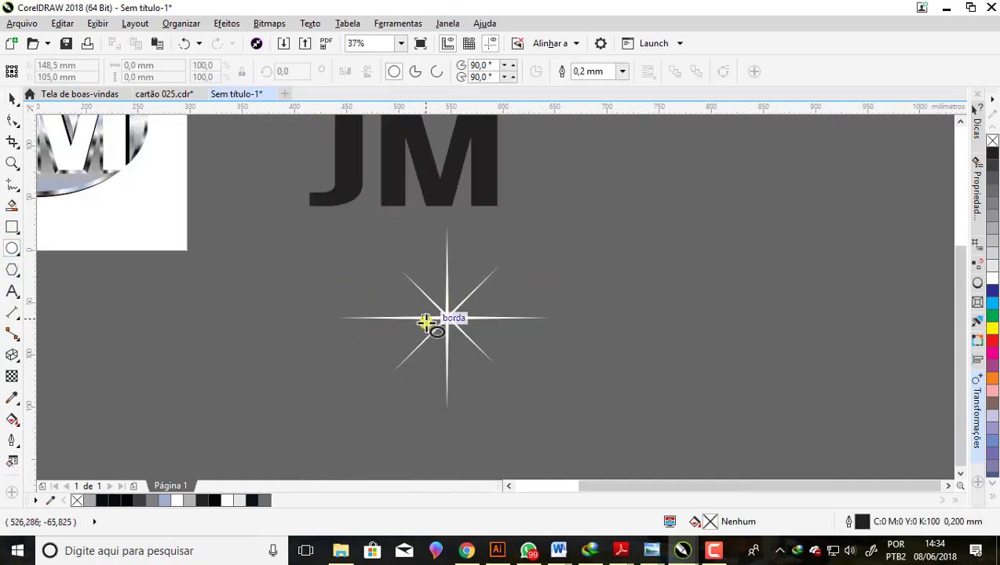
pyautogui.click(12, 98)
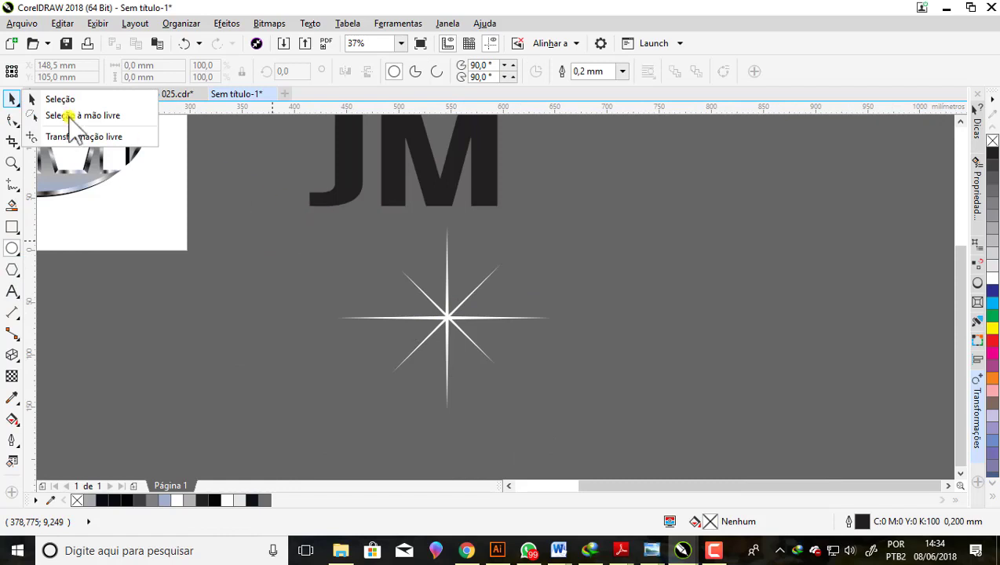
pyautogui.click(11, 98)
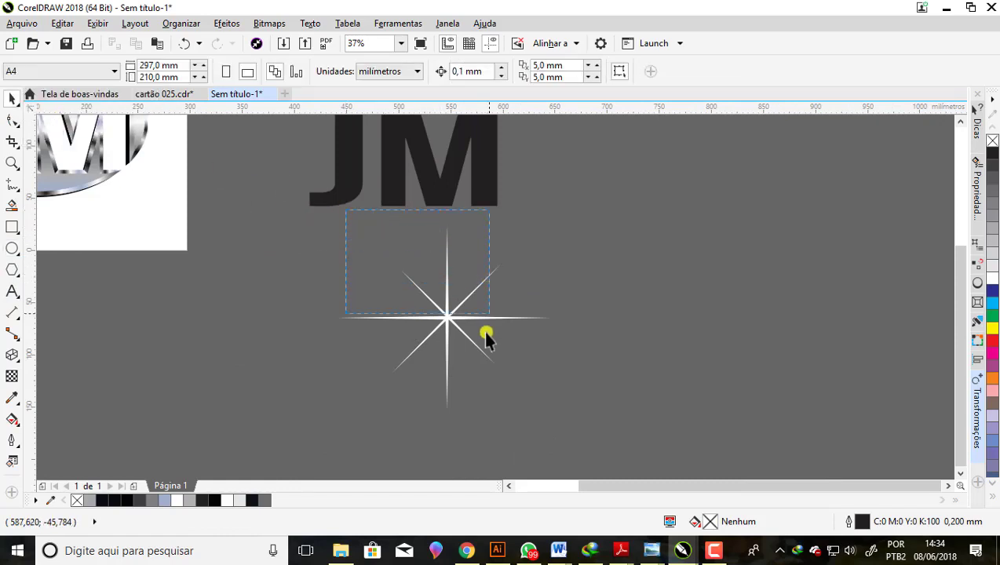
pyautogui.moveTo(560, 428); pyautogui.dragTo(561, 429)
pyautogui.moveTo(267, 213); pyautogui.dragTo(498, 284)
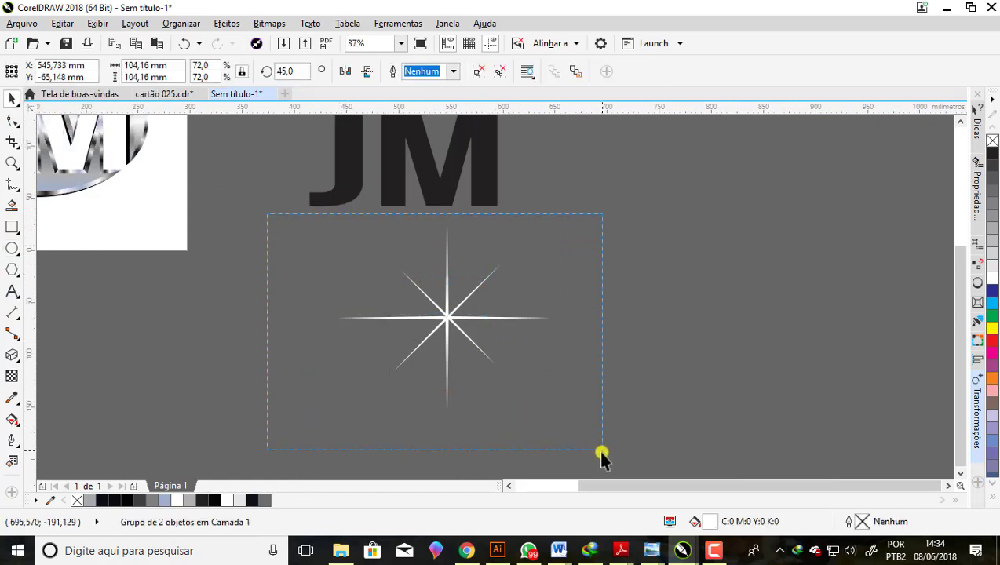
pyautogui.moveTo(601, 459); pyautogui.dragTo(601, 459)
pyautogui.rightClick(450, 315)
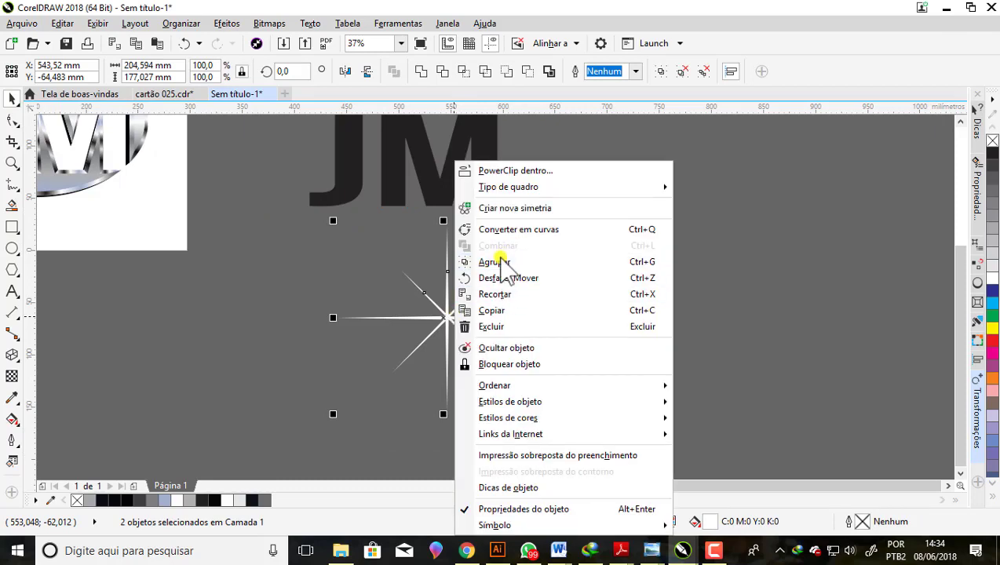
pyautogui.click(495, 261)
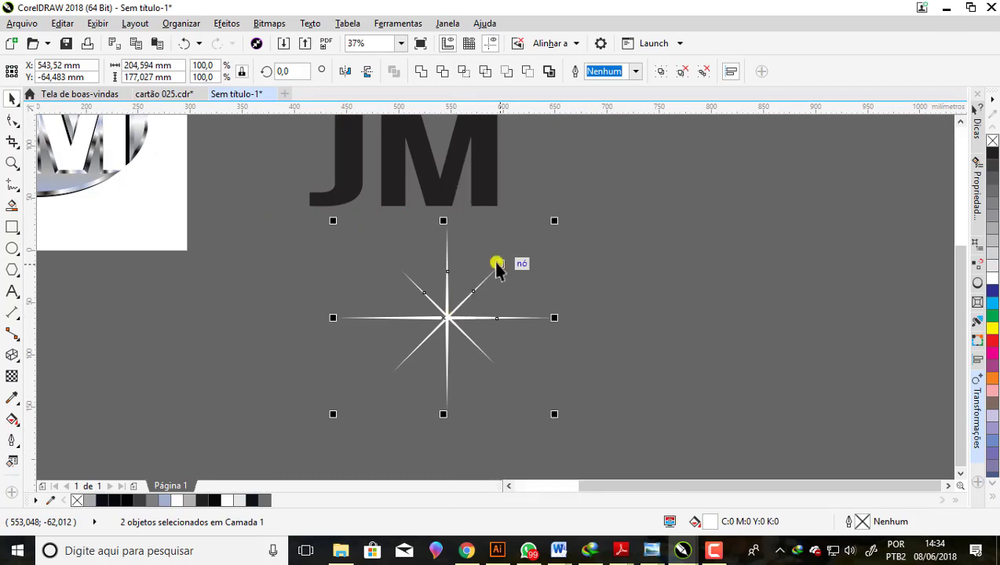
# - Draw a 29.8 × 30.1 mm circle on the star centre with white fill and no outline
pyautogui.click(11, 249)
pyautogui.scroll(3, 436, 319)
pyautogui.scroll(1, 518, 309)
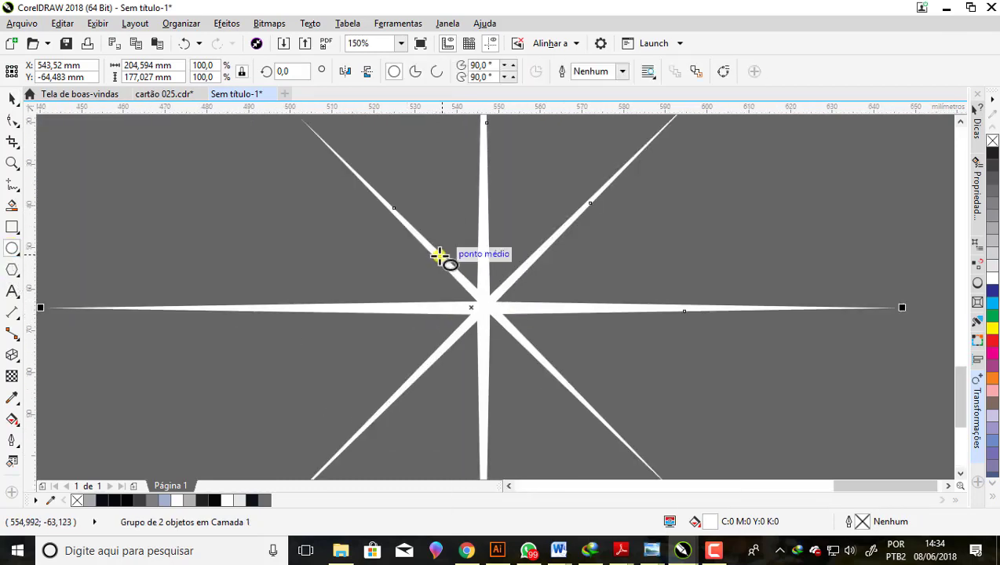
pyautogui.moveTo(439, 255); pyautogui.dragTo(569, 382)
pyautogui.moveTo(505, 318); pyautogui.dragTo(487, 304)
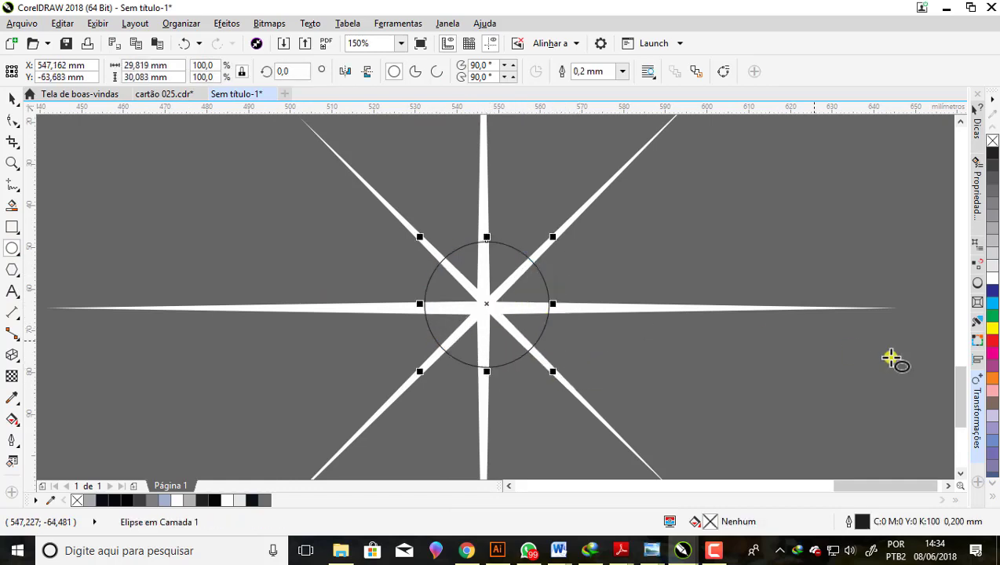
pyautogui.click(991, 270)
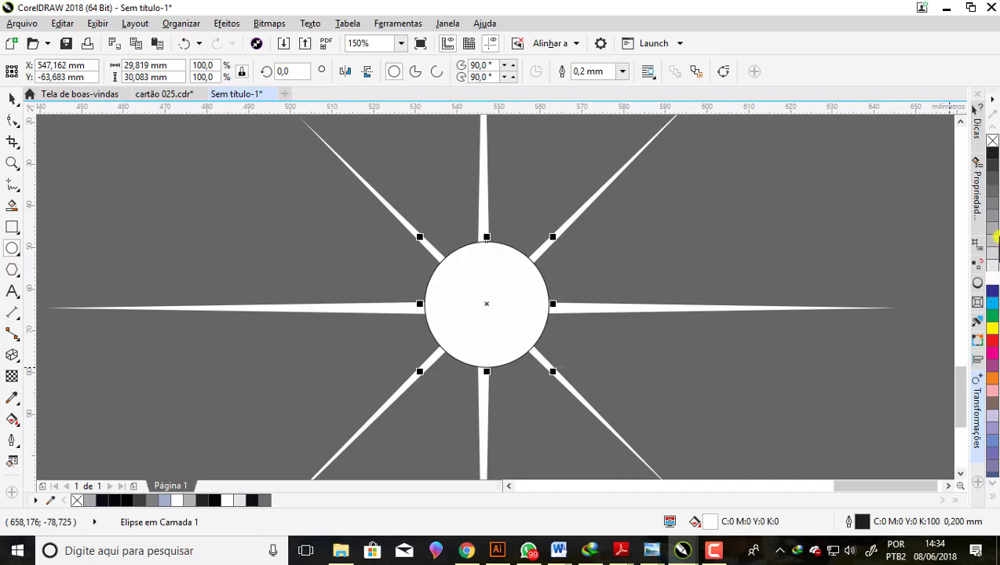
pyautogui.rightClick(991, 140)
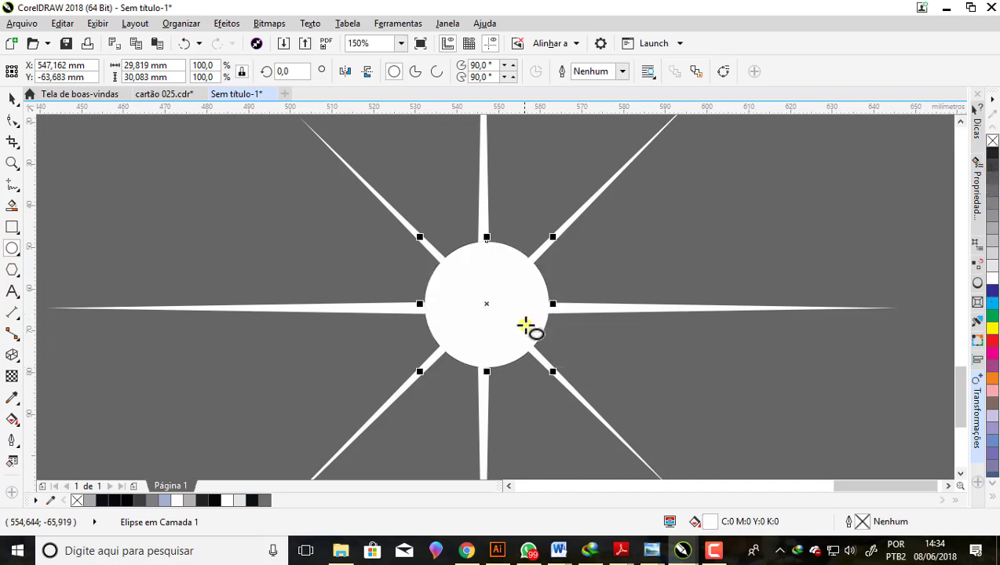
pyautogui.moveTo(486, 303); pyautogui.dragTo(483, 306)
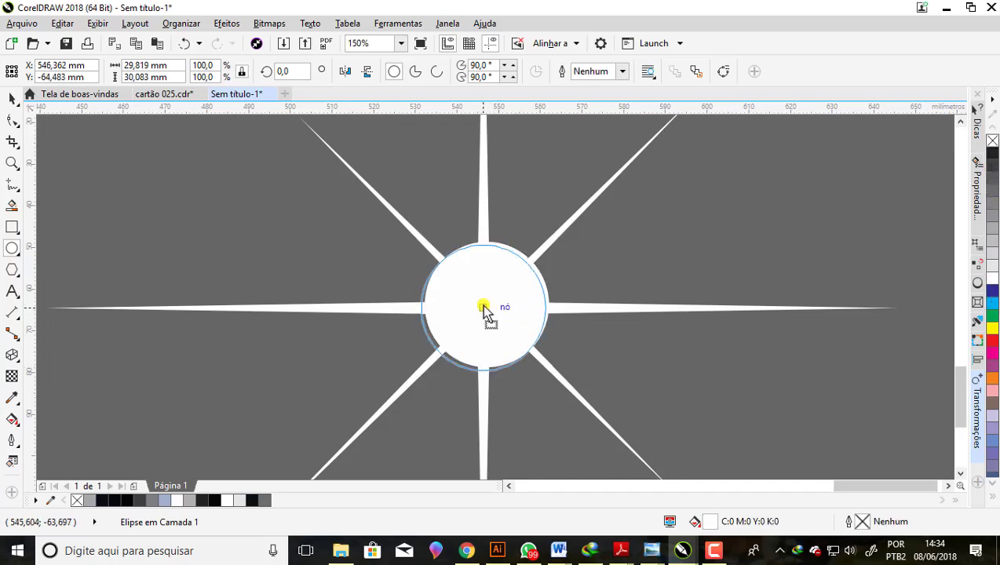
# - Give the centre circle a radial fountain transparency, start node 0 and outer edge 83
pyautogui.click(11, 377)
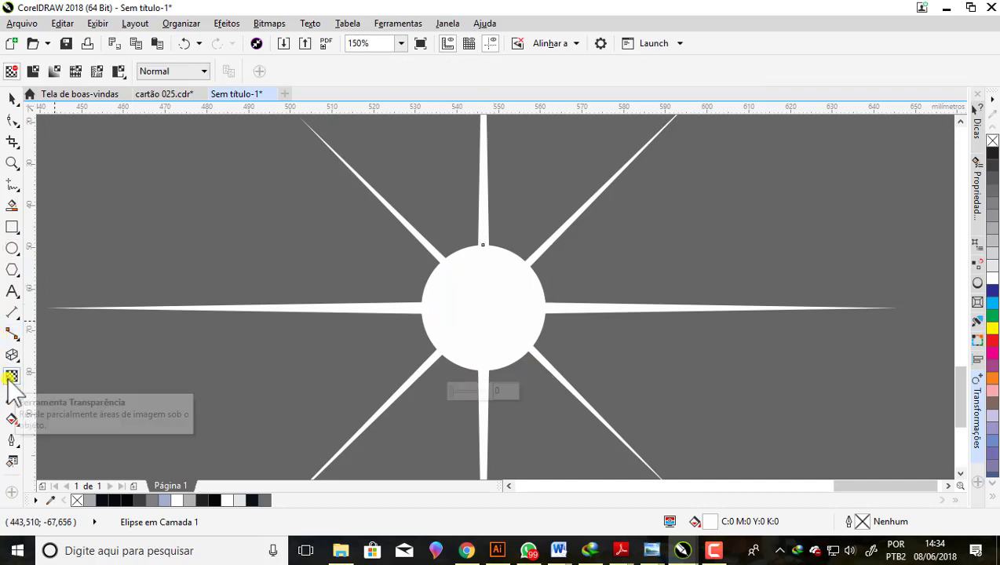
pyautogui.click(55, 72)
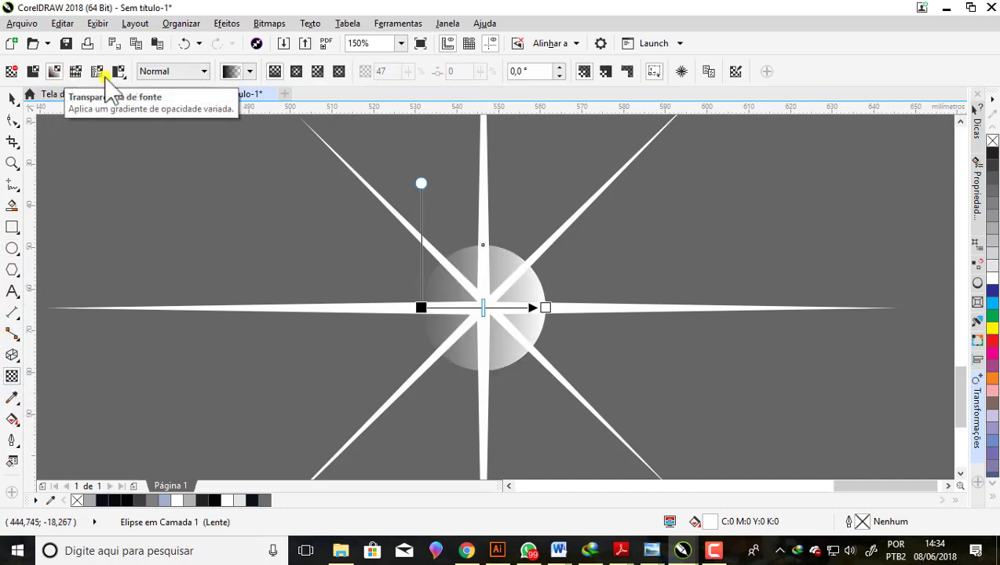
pyautogui.click(296, 71)
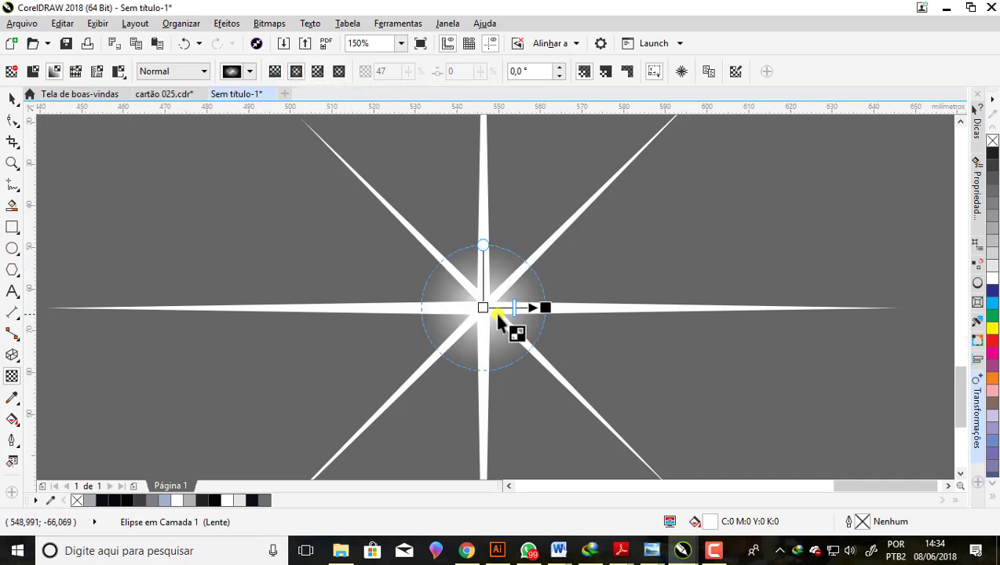
pyautogui.scroll(1, 502, 318)
pyautogui.moveTo(592, 301); pyautogui.dragTo(670, 301)
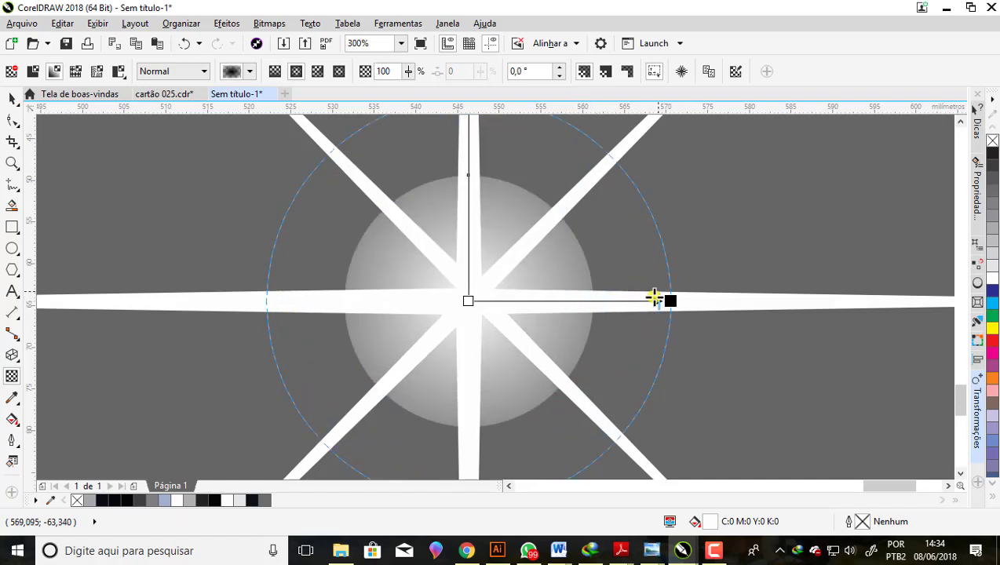
pyautogui.moveTo(669, 300); pyautogui.dragTo(585, 302)
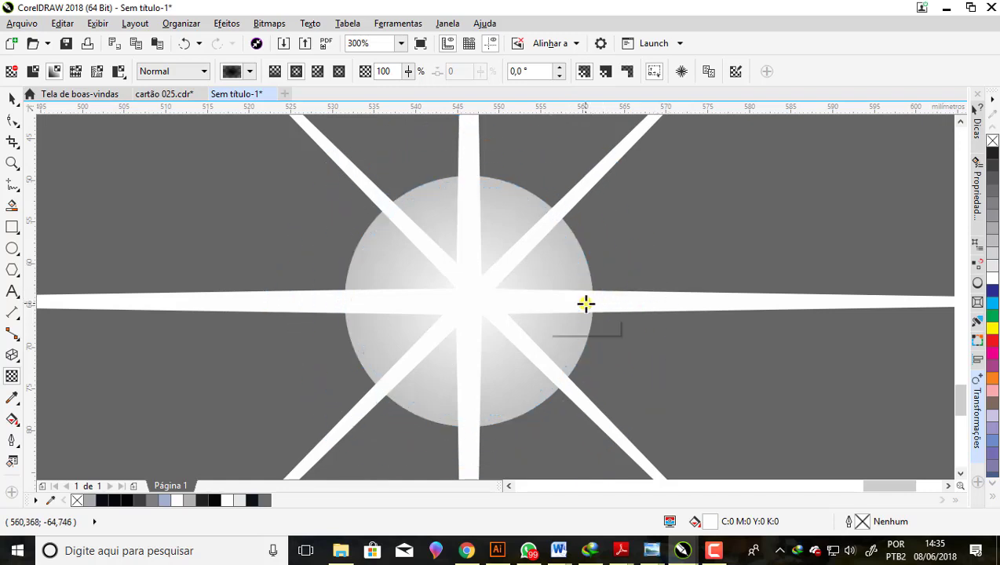
pyautogui.click(467, 301)
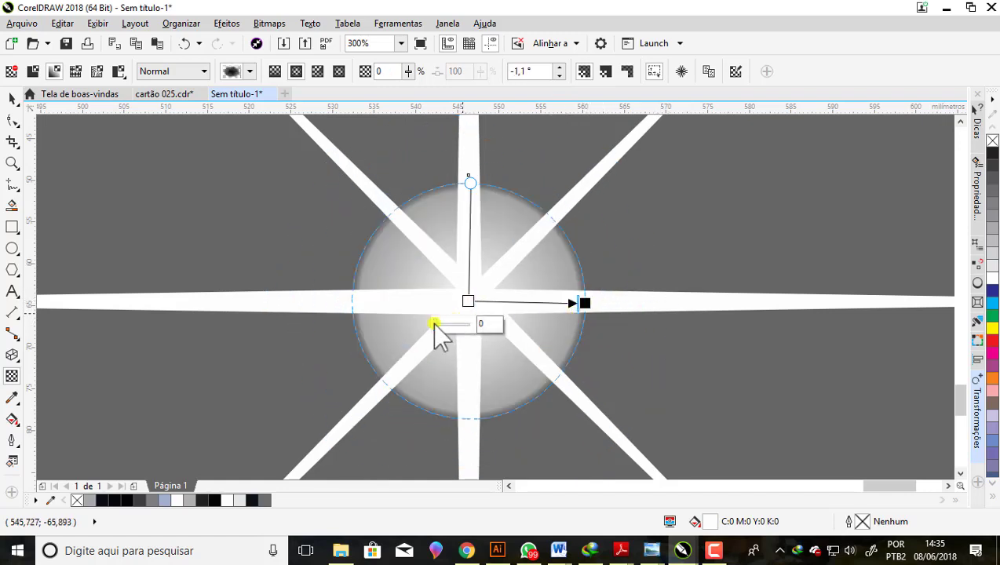
pyautogui.moveTo(437, 324)
pyautogui.mouseDown()
pyautogui.moveTo(475, 325)
pyautogui.moveTo(415, 324)
pyautogui.mouseUp()
pyautogui.click(585, 303)
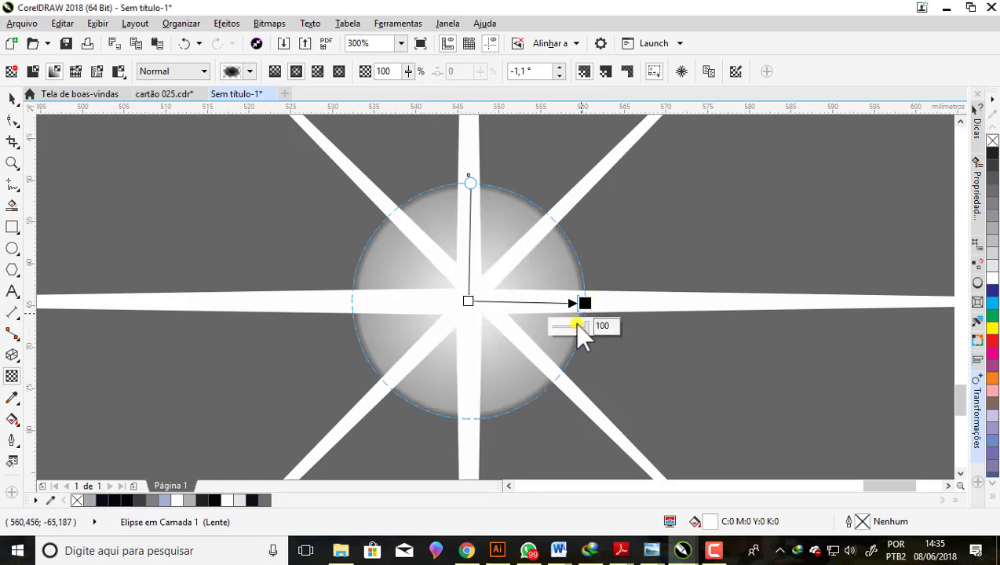
pyautogui.moveTo(582, 330); pyautogui.dragTo(565, 331)
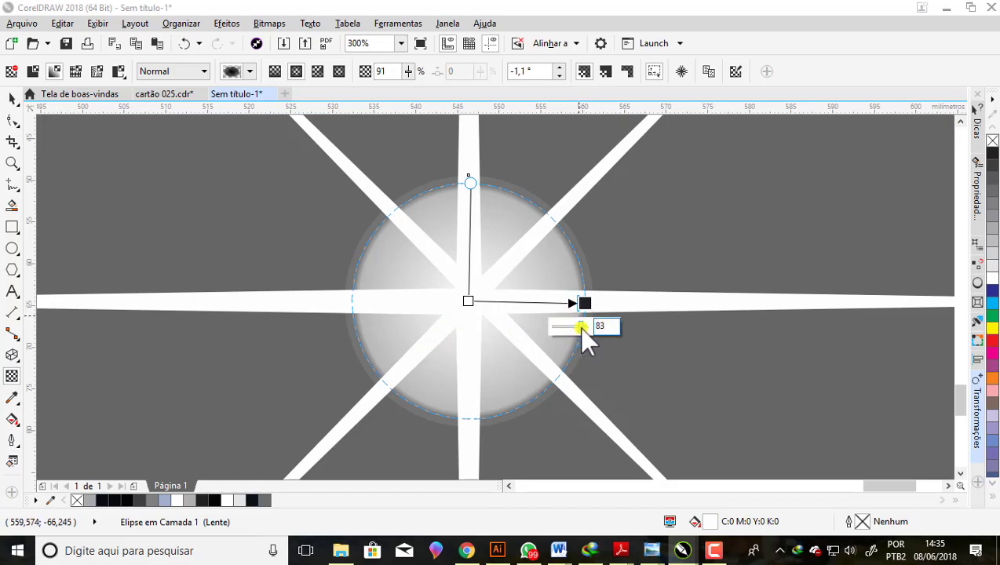
pyautogui.moveTo(579, 327); pyautogui.dragTo(579, 326)
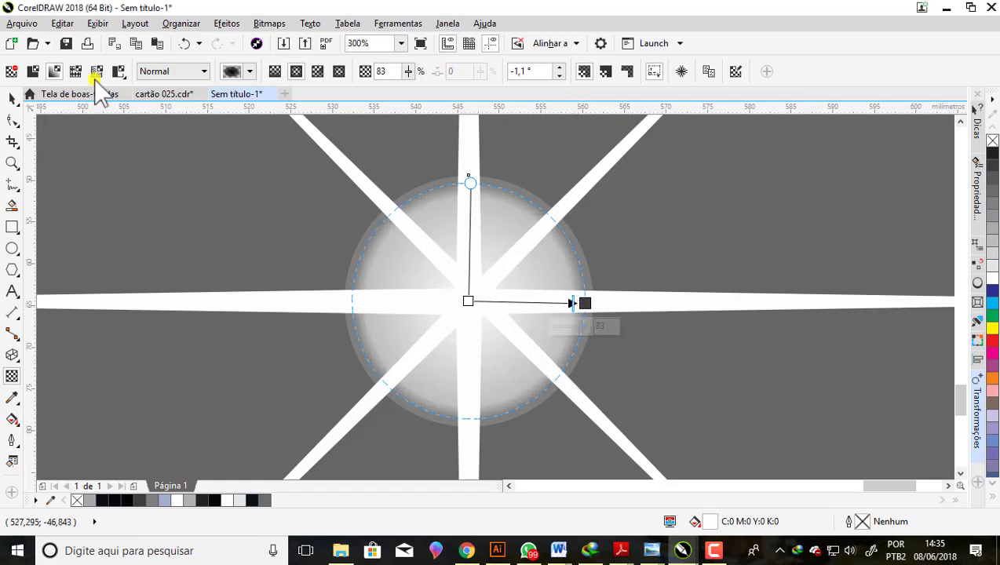
# - Shrink the fading glow circle to about 21.4 mm across, centred on the star
pyautogui.click(12, 98)
pyautogui.scroll(-1, 477, 249)
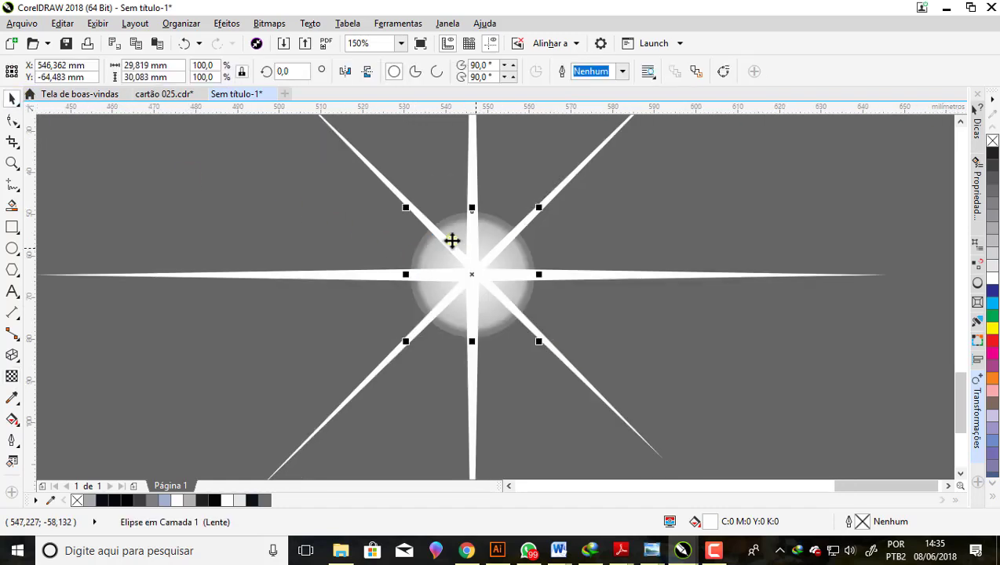
pyautogui.scroll(1, 508, 257)
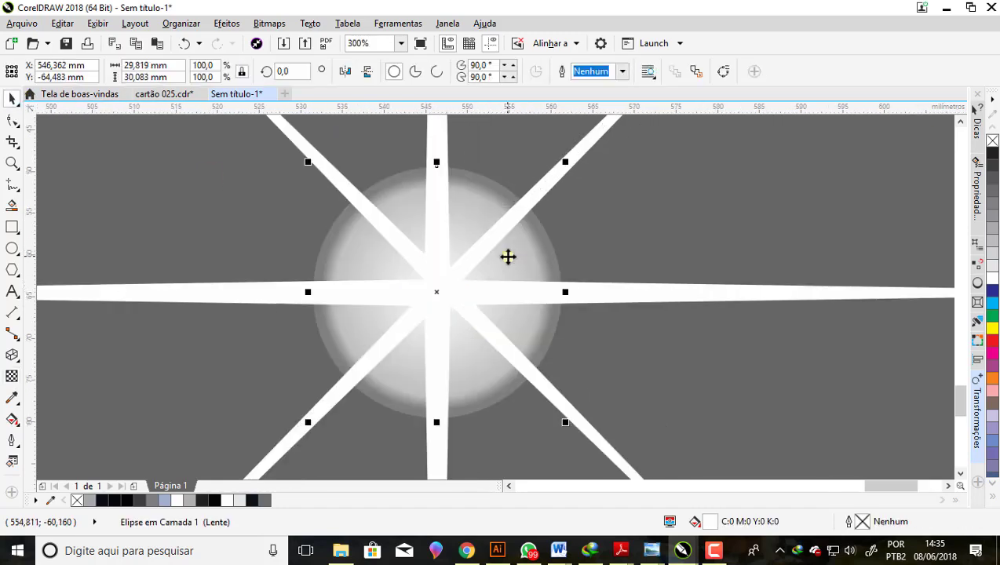
pyautogui.scroll(-1, 507, 256)
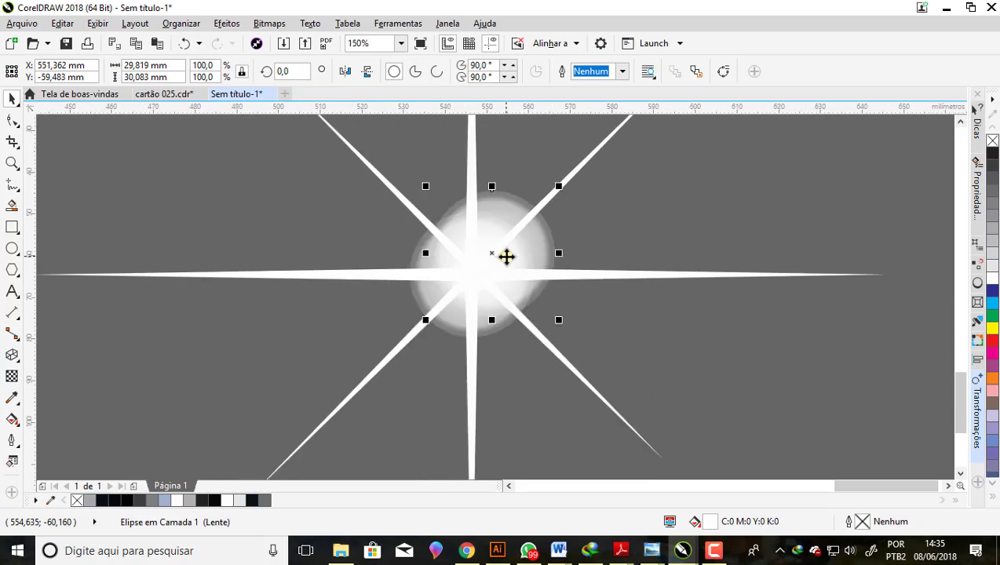
pyautogui.moveTo(506, 255); pyautogui.dragTo(490, 260)
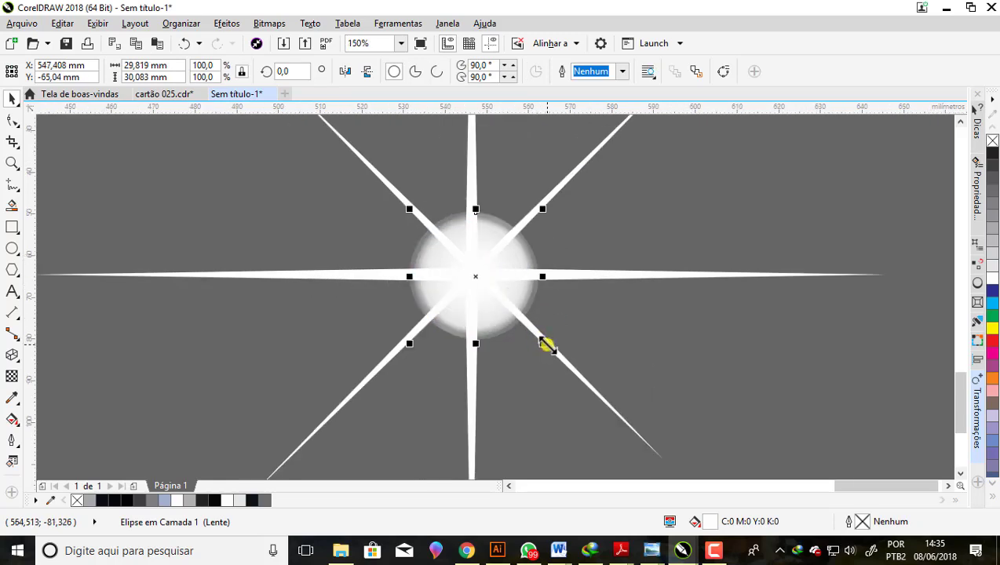
pyautogui.moveTo(546, 345); pyautogui.dragTo(520, 314)
pyautogui.scroll(1, 482, 272)
pyautogui.moveTo(482, 272); pyautogui.dragTo(473, 272)
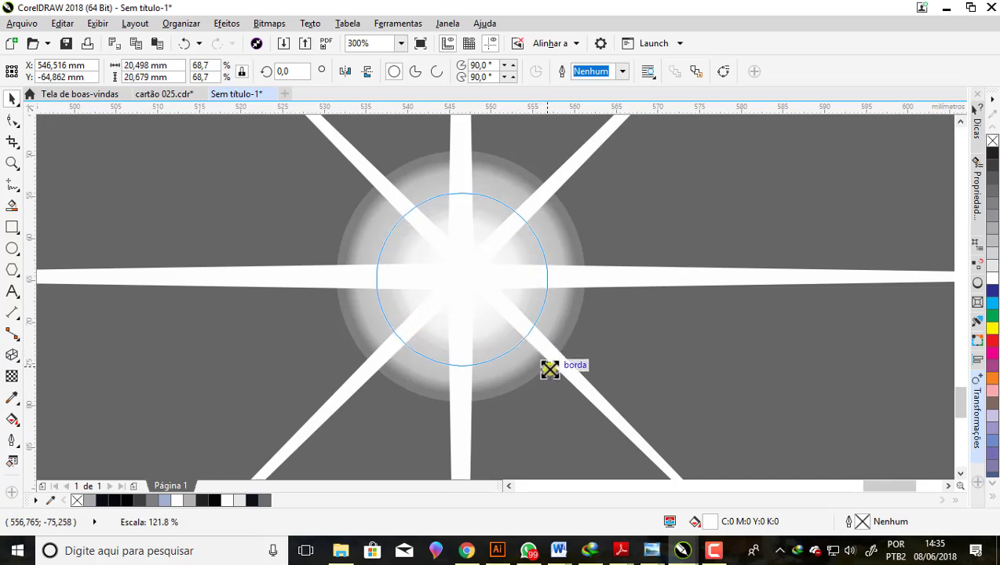
pyautogui.moveTo(536, 354)
pyautogui.mouseDown()
pyautogui.moveTo(550, 366)
pyautogui.moveTo(522, 334)
pyautogui.moveTo(543, 365)
pyautogui.mouseUp()
pyautogui.scroll(-1, 487, 285)
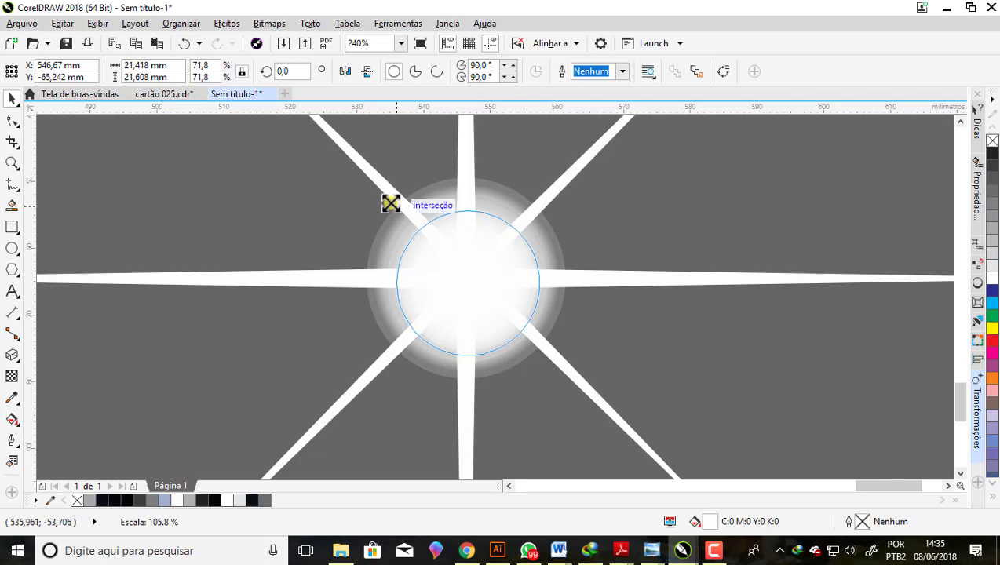
pyautogui.scroll(-2, 476, 252)
pyautogui.scroll(-3, 476, 252)
pyautogui.click(386, 202)
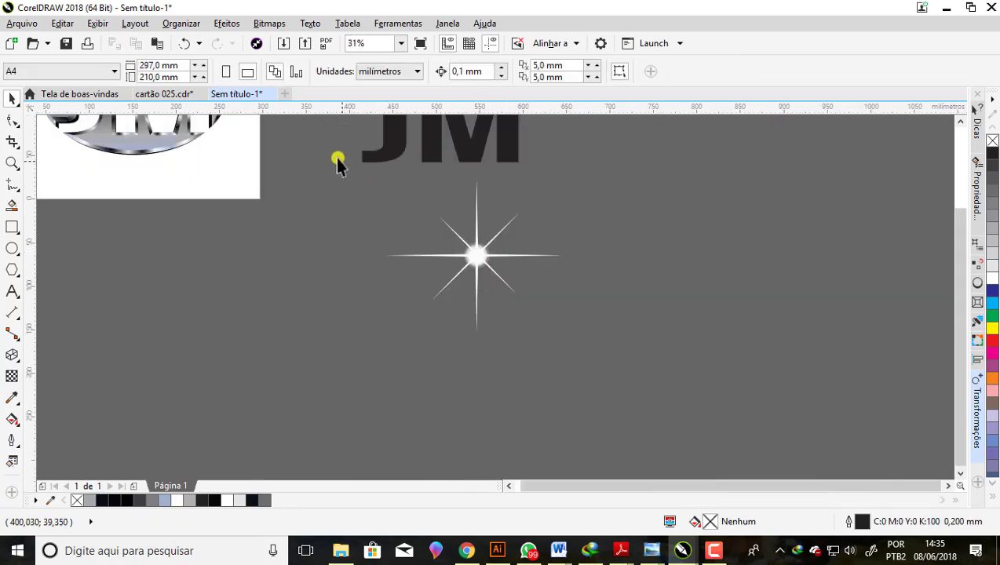
# - Group the four star parts and scale the group to about 15%
pyautogui.moveTo(632, 388); pyautogui.dragTo(633, 390)
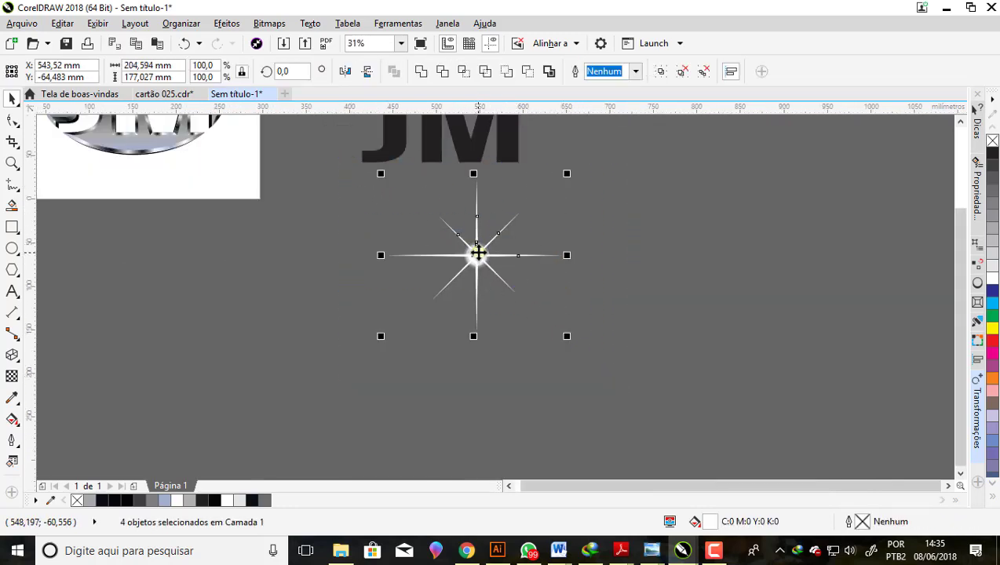
pyautogui.rightClick(477, 252)
pyautogui.click(530, 263)
pyautogui.moveTo(566, 337); pyautogui.dragTo(462, 267)
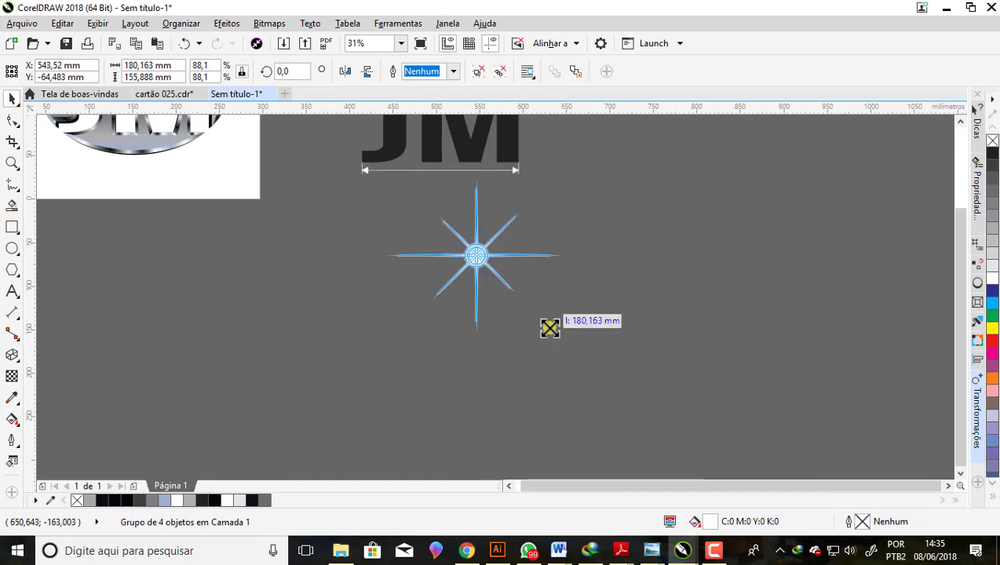
# - Position the small sparkle on the JM logo where the M meets the oval's top
pyautogui.scroll(3, 524, 285)
pyautogui.scroll(-3, 560, 336)
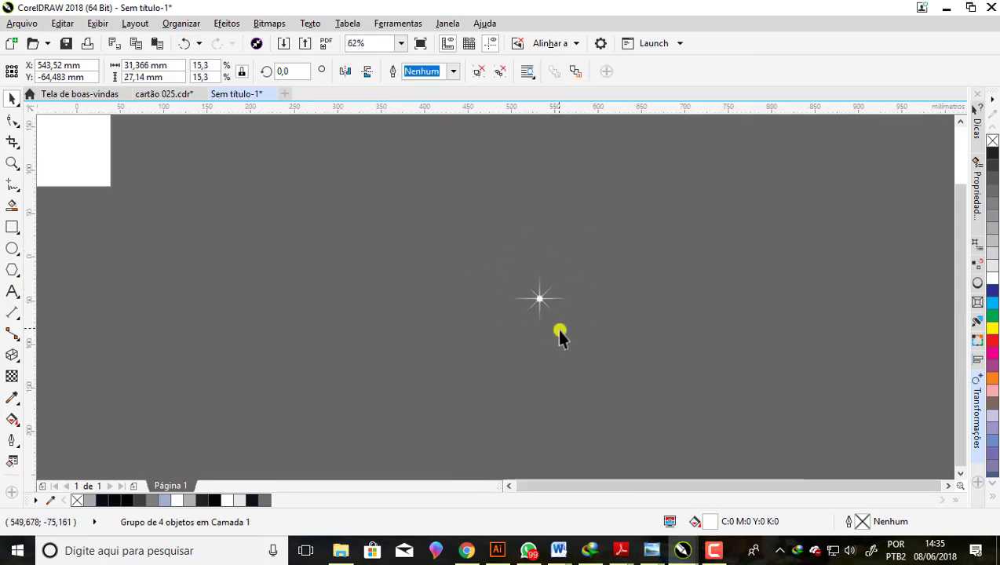
pyautogui.scroll(1, 546, 319)
pyautogui.moveTo(547, 319)
pyautogui.mouseDown()
pyautogui.moveTo(393, 227)
pyautogui.moveTo(297, 151)
pyautogui.mouseUp()
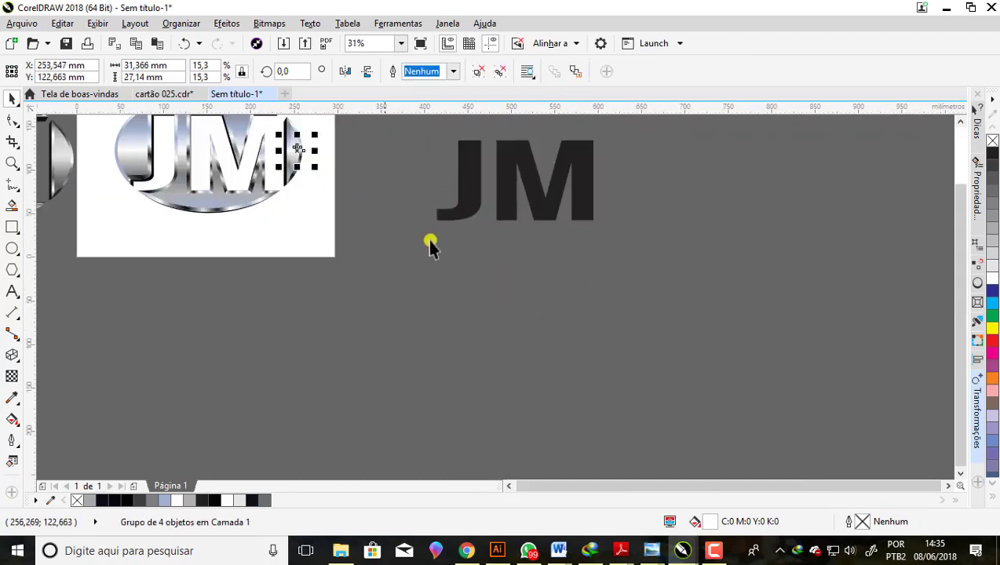
pyautogui.scroll(-2, 431, 246)
pyautogui.scroll(6, 375, 221)
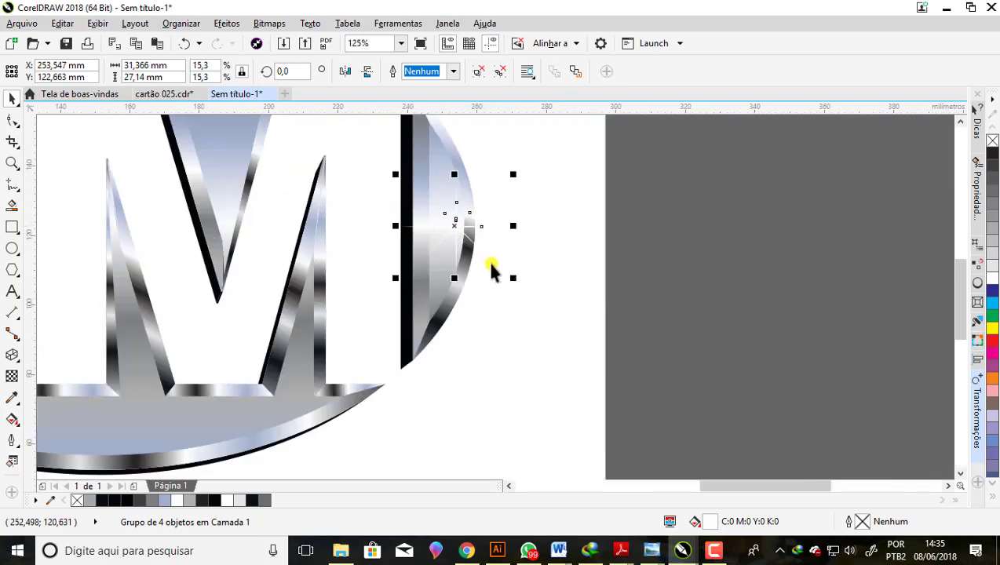
pyautogui.moveTo(456, 226); pyautogui.dragTo(228, 172)
pyautogui.scroll(-4, 451, 314)
pyautogui.scroll(4, 390, 275)
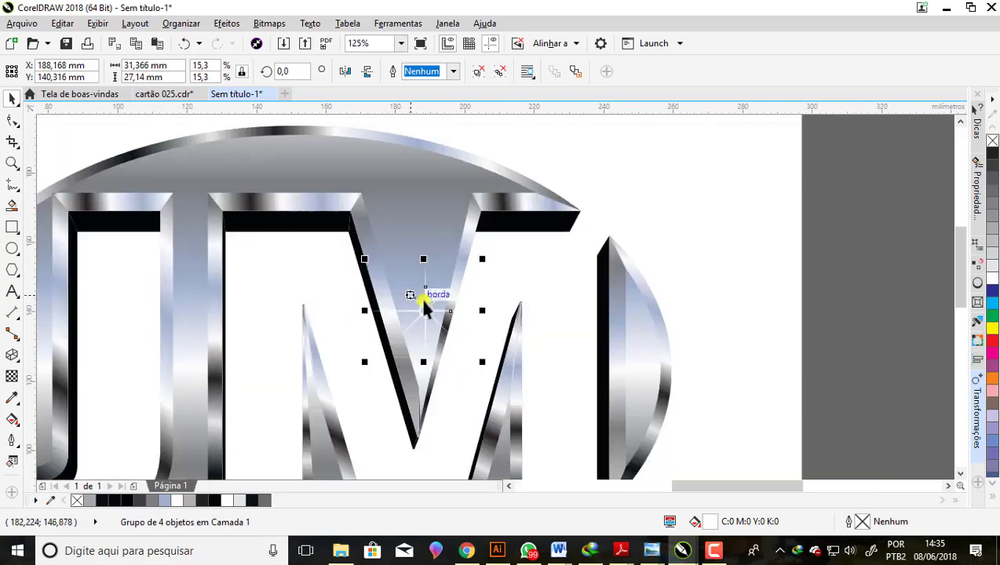
pyautogui.moveTo(416, 297); pyautogui.dragTo(359, 182)
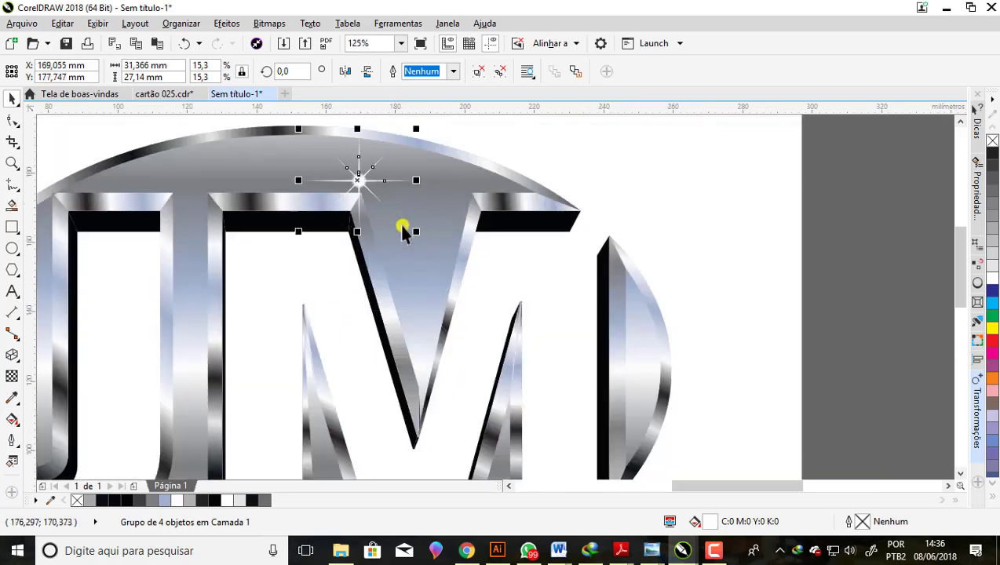
pyautogui.scroll(-2, 377, 203)
pyautogui.scroll(2, 389, 210)
pyautogui.moveTo(392, 214)
pyautogui.mouseDown()
pyautogui.moveTo(409, 201)
pyautogui.moveTo(495, 216)
pyautogui.mouseUp()
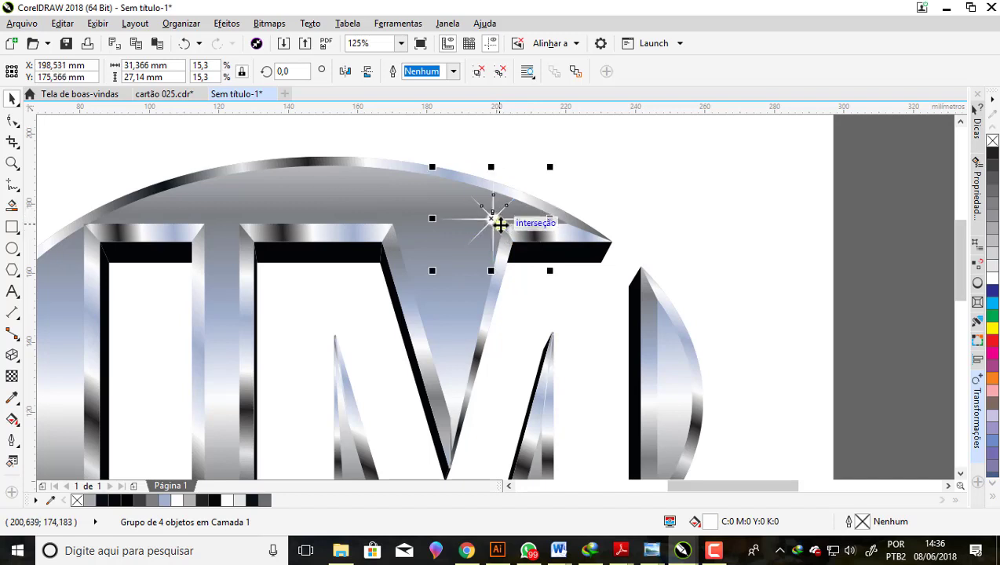
# - Set the sparkle's transparency blend mode to Luz suave
pyautogui.click(11, 376)
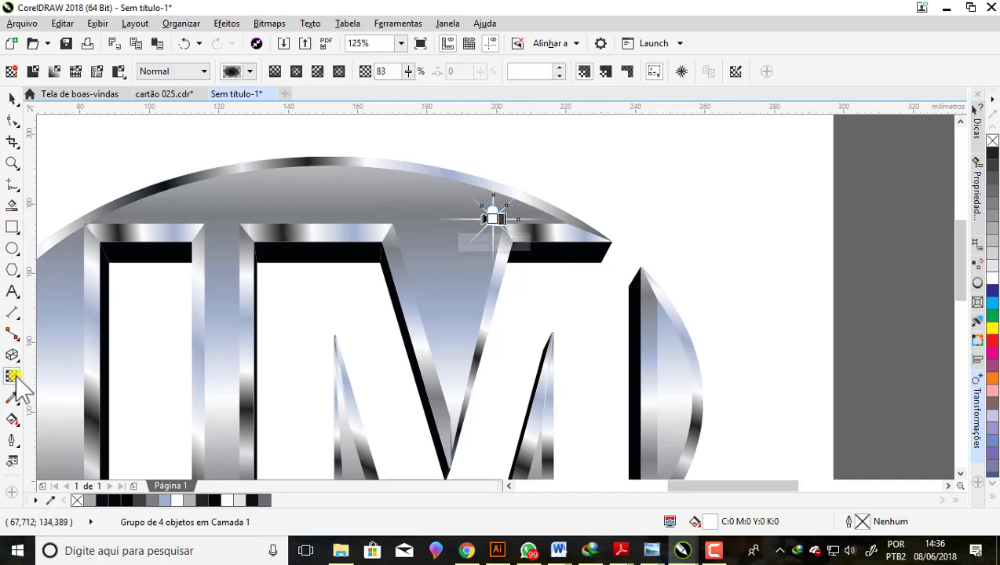
pyautogui.click(204, 72)
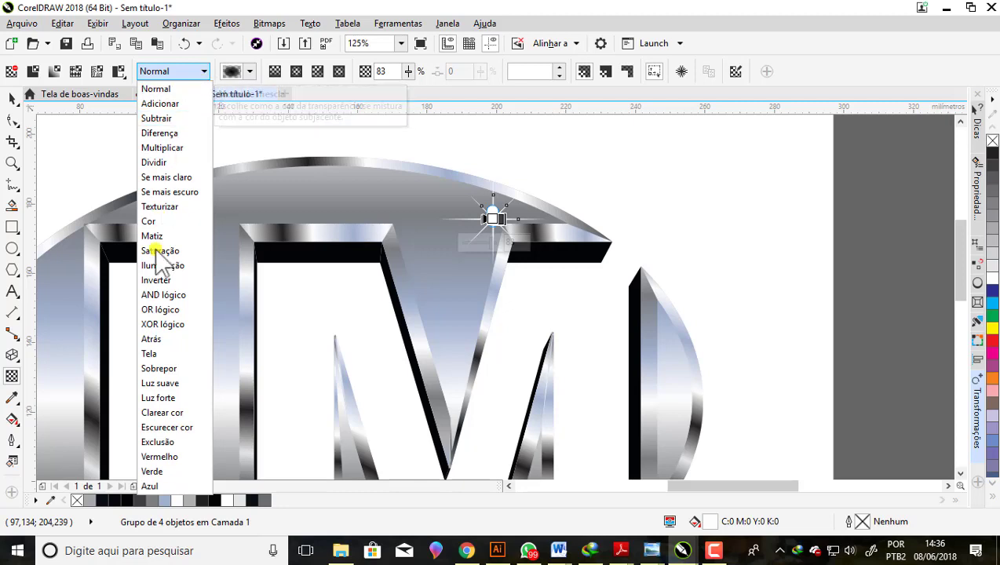
pyautogui.click(162, 399)
pyautogui.scroll(3, 509, 223)
pyautogui.scroll(-3, 486, 212)
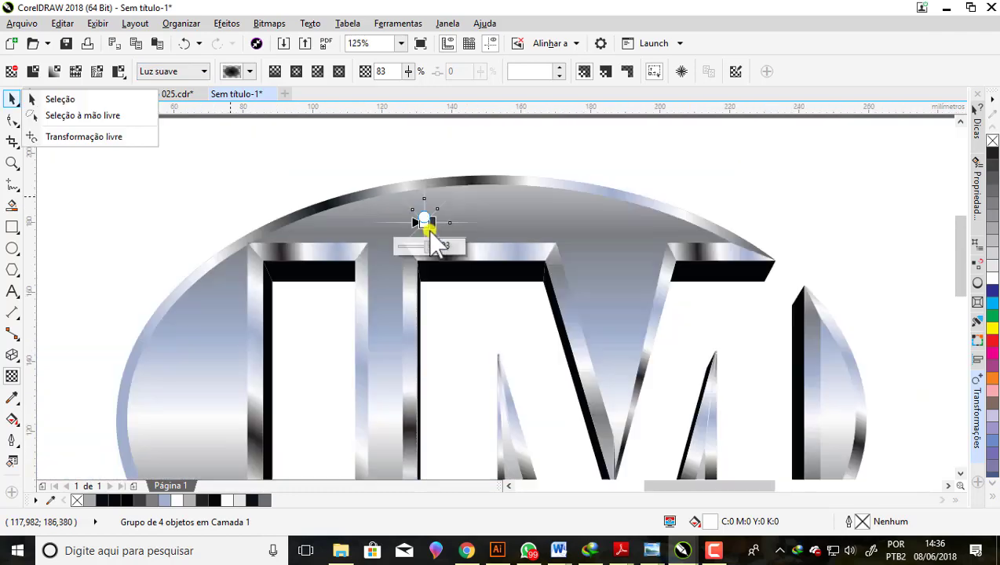
pyautogui.click(250, 192)
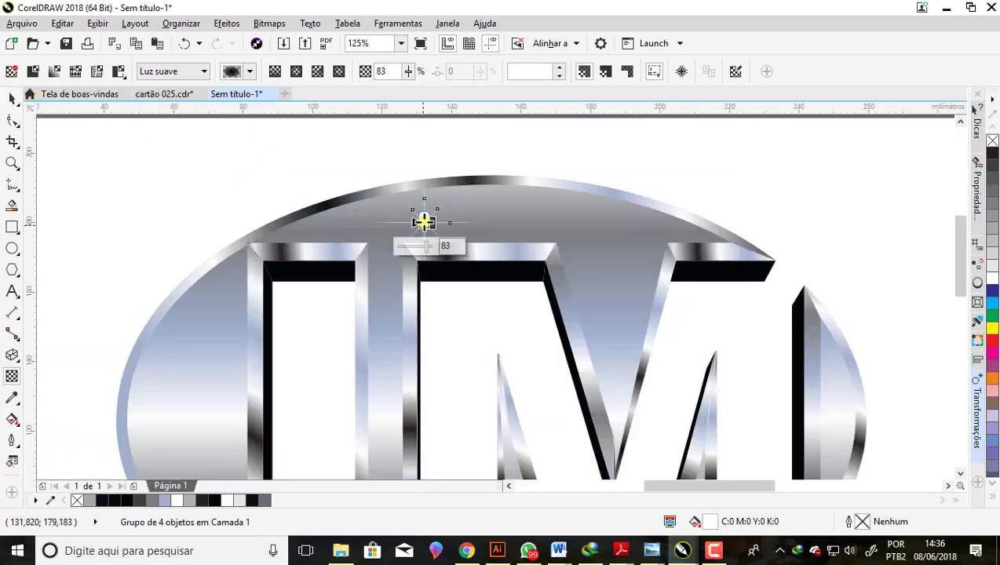
# - Drag a copy of the sparkle to another spot on the logo
pyautogui.click(12, 97)
pyautogui.moveTo(424, 222)
pyautogui.mouseDown()
pyautogui.moveTo(532, 190)
pyautogui.moveTo(705, 235)
pyautogui.moveTo(536, 266)
pyautogui.moveTo(269, 274)
pyautogui.moveTo(397, 420)
pyautogui.mouseUp()
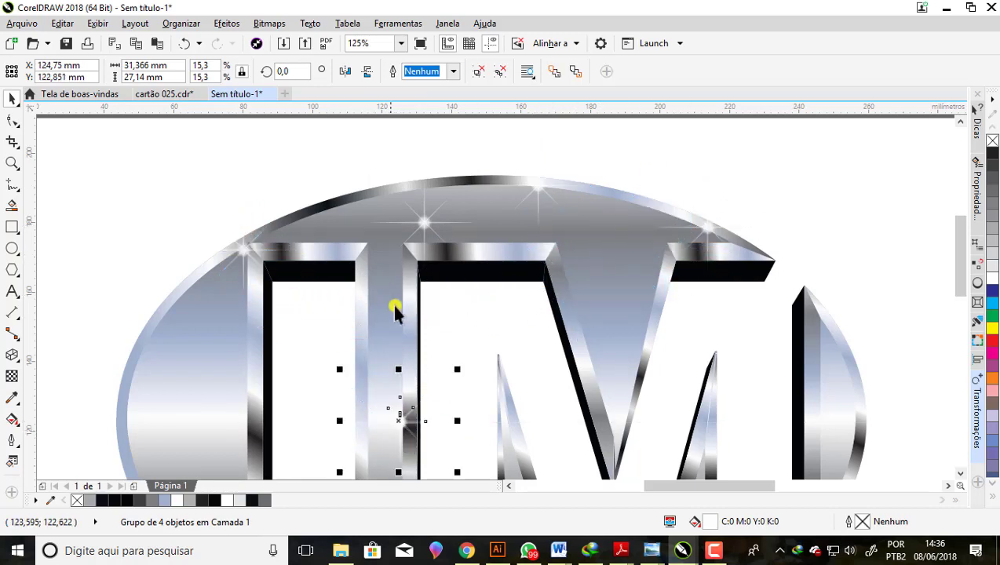
pyautogui.scroll(-2, 396, 263)
pyautogui.click(429, 177)
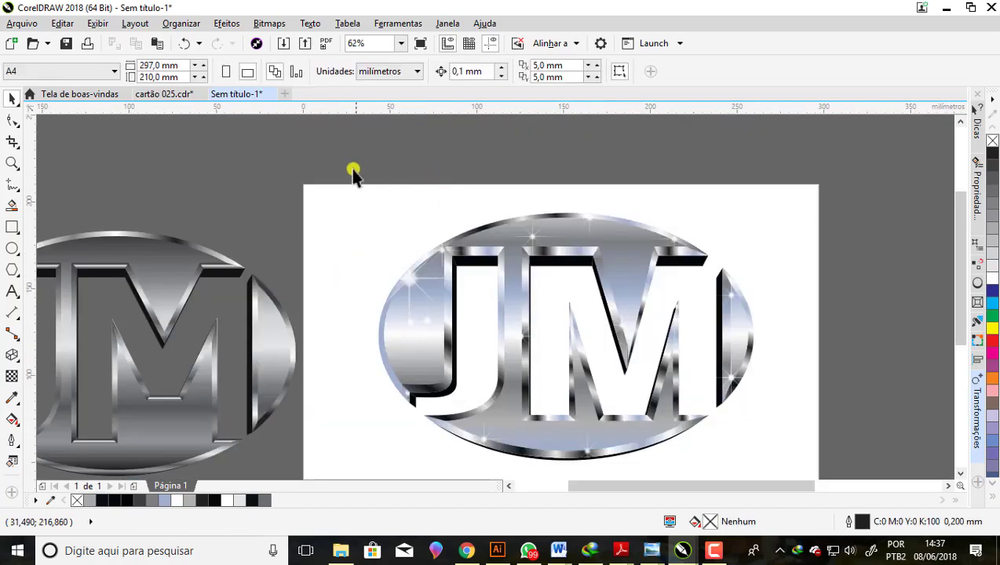
# - Group the 17 logo objects together
pyautogui.scroll(-1, 353, 175)
pyautogui.moveTo(567, 361); pyautogui.dragTo(596, 358)
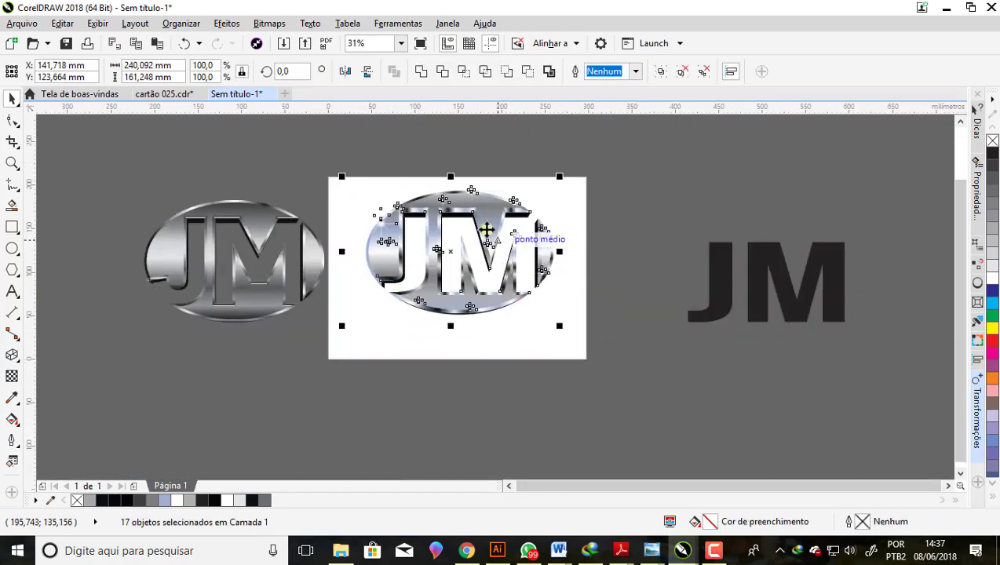
pyautogui.rightClick(480, 229)
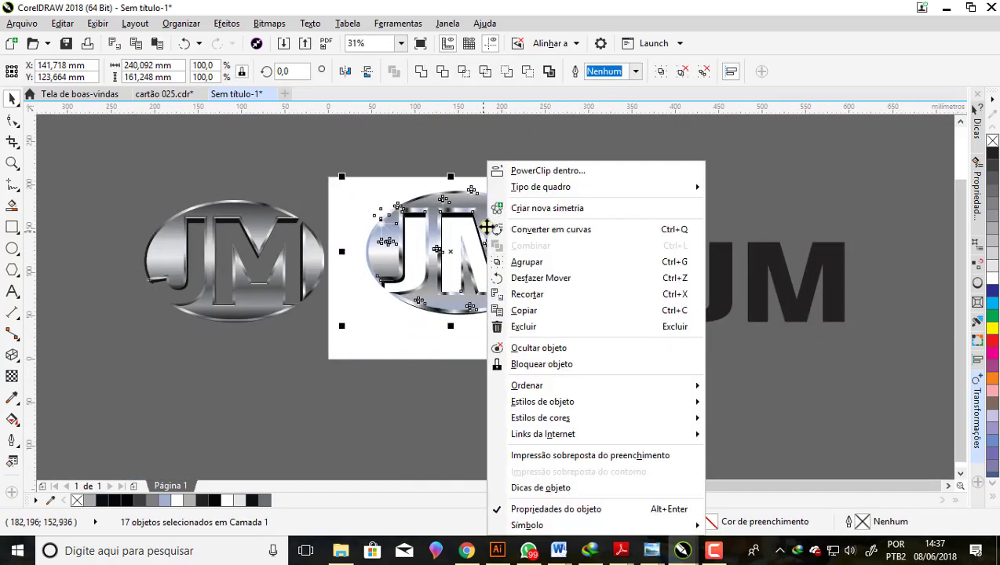
pyautogui.click(527, 261)
pyautogui.click(345, 198)
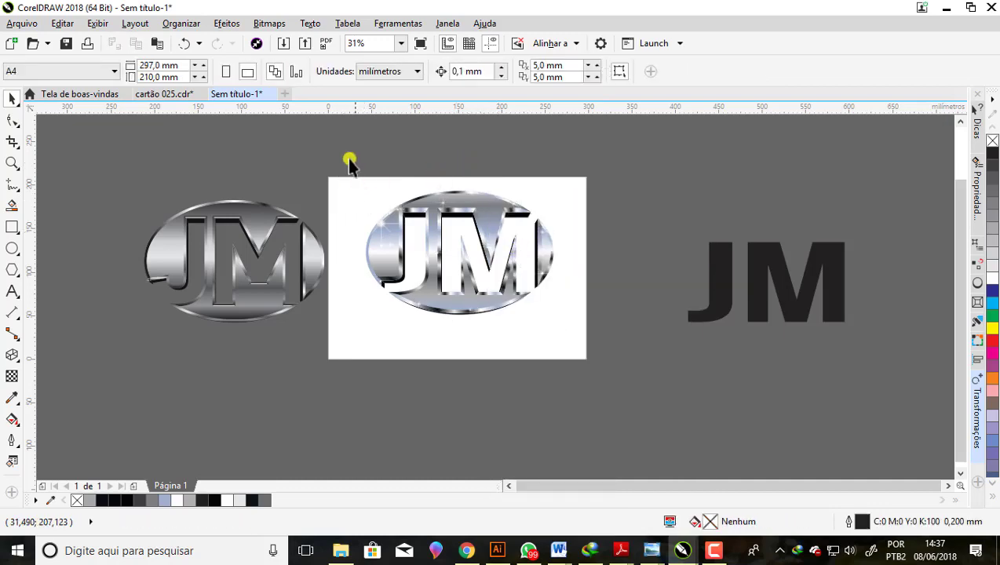
# - Scale the logo group to about 87.4% and move it slightly up and left
pyautogui.moveTo(349, 162); pyautogui.dragTo(577, 336)
pyautogui.moveTo(486, 223); pyautogui.dragTo(501, 245)
pyautogui.moveTo(574, 346); pyautogui.dragTo(560, 340)
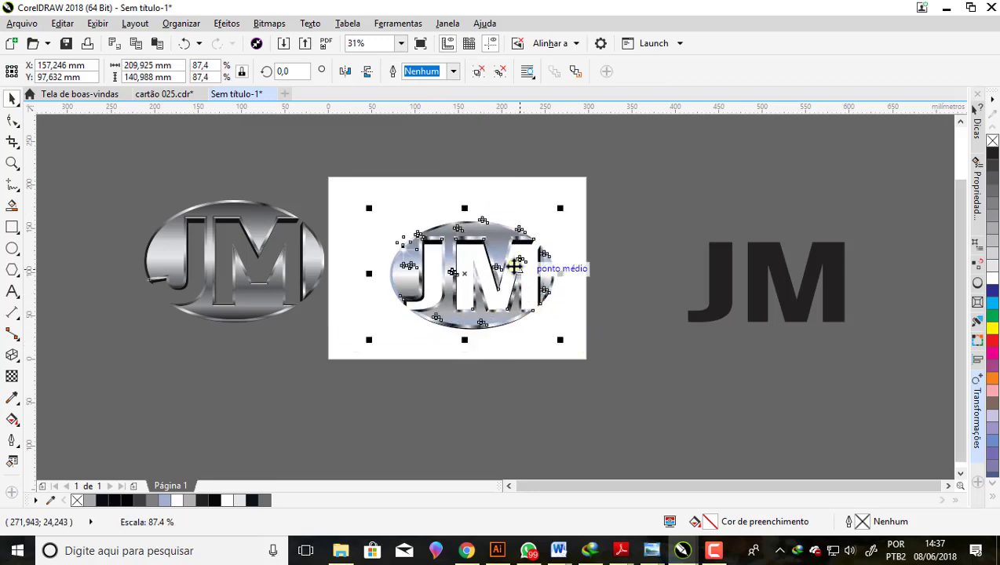
pyautogui.moveTo(496, 235); pyautogui.dragTo(439, 230)
pyautogui.click(222, 176)
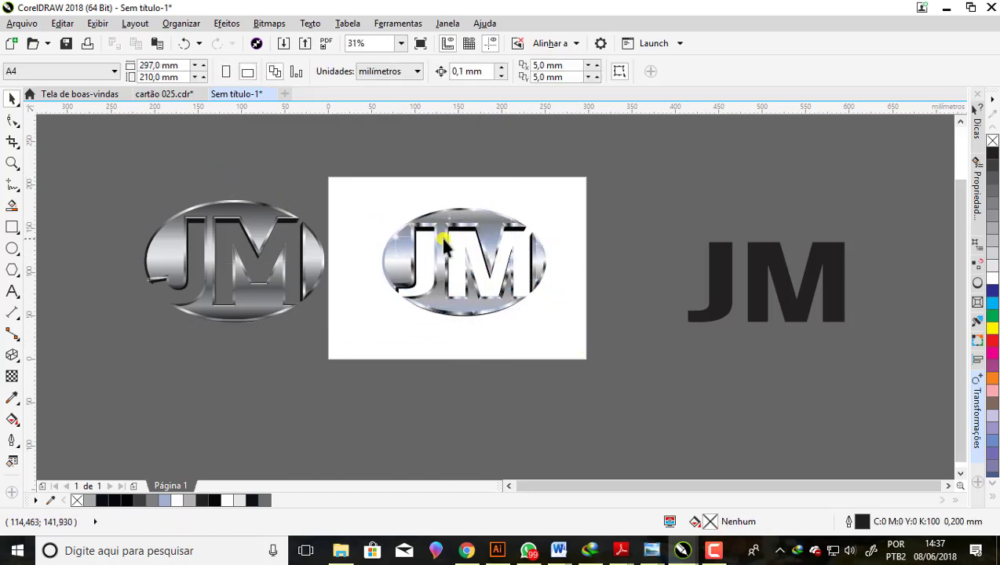
pyautogui.scroll(2, 452, 245)
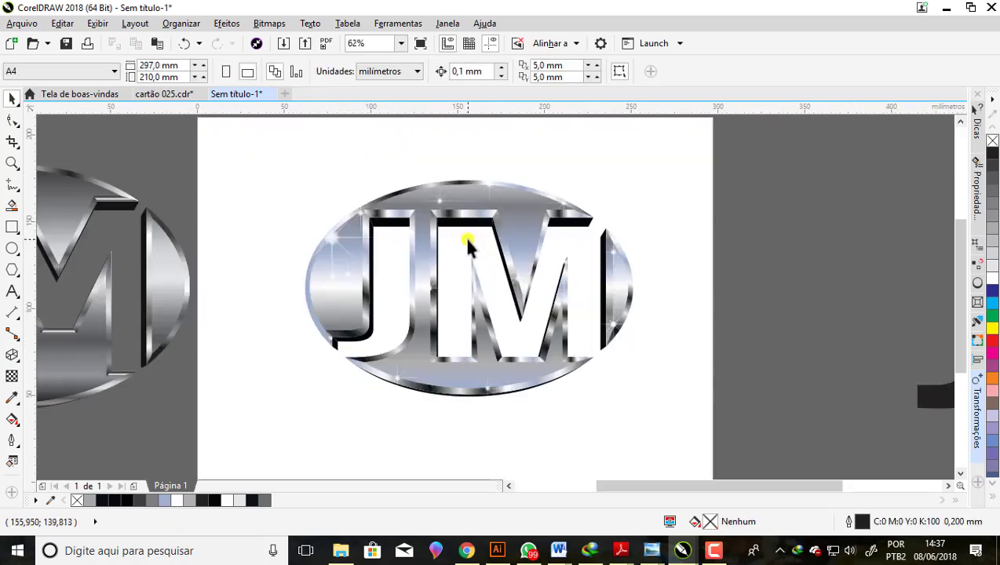
pyautogui.scroll(-2, 625, 206)
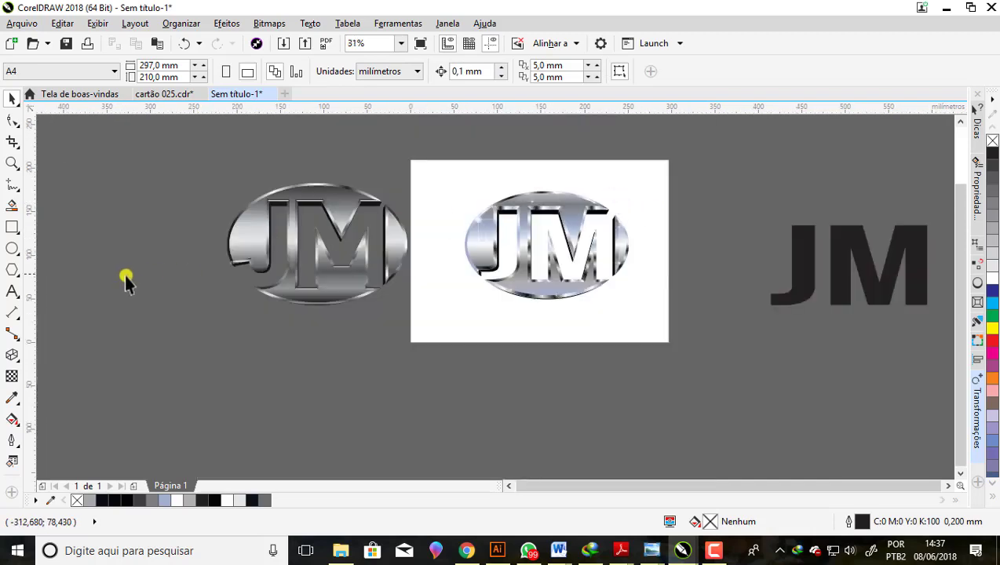
# - Create a 297 × 210 mm page-sized rectangle and fill it red (C0 M100 Y100 K0)
pyautogui.doubleClick(12, 226)
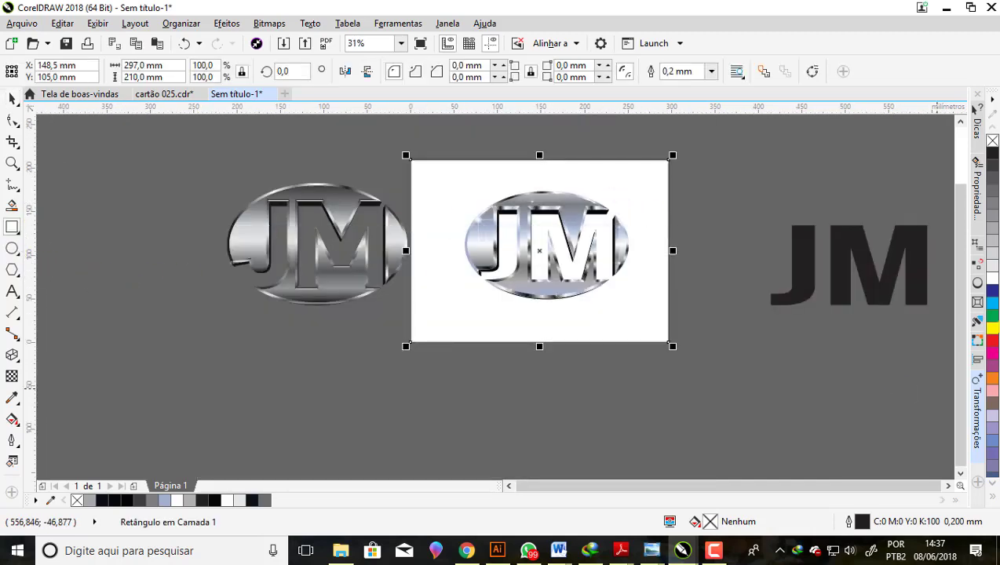
pyautogui.click(987, 168)
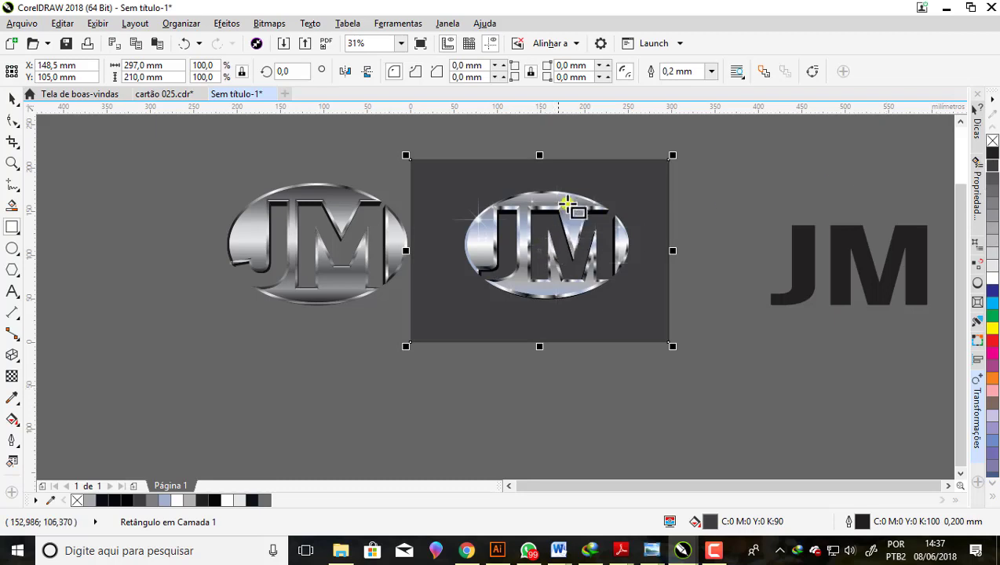
pyautogui.scroll(2, 569, 202)
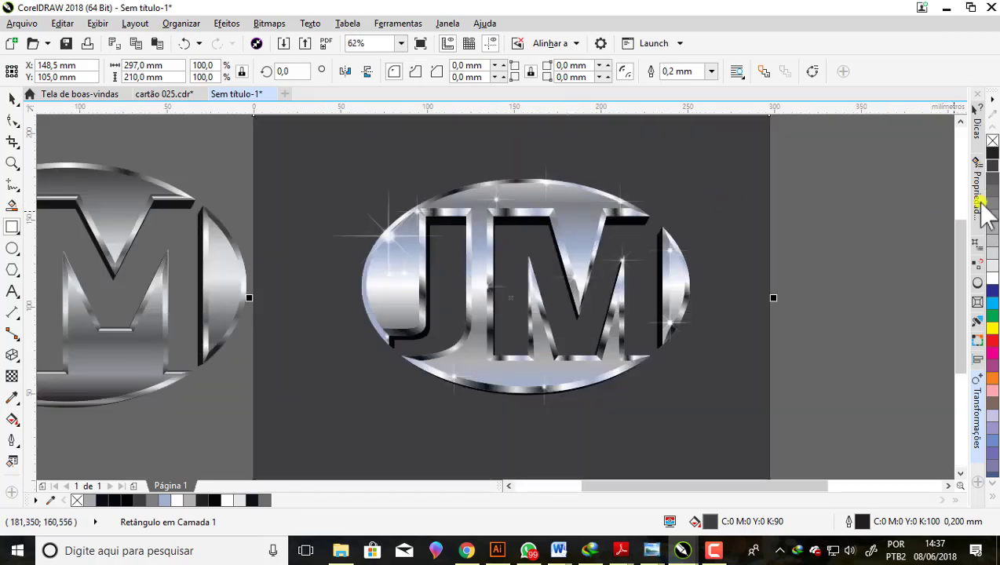
pyautogui.click(992, 153)
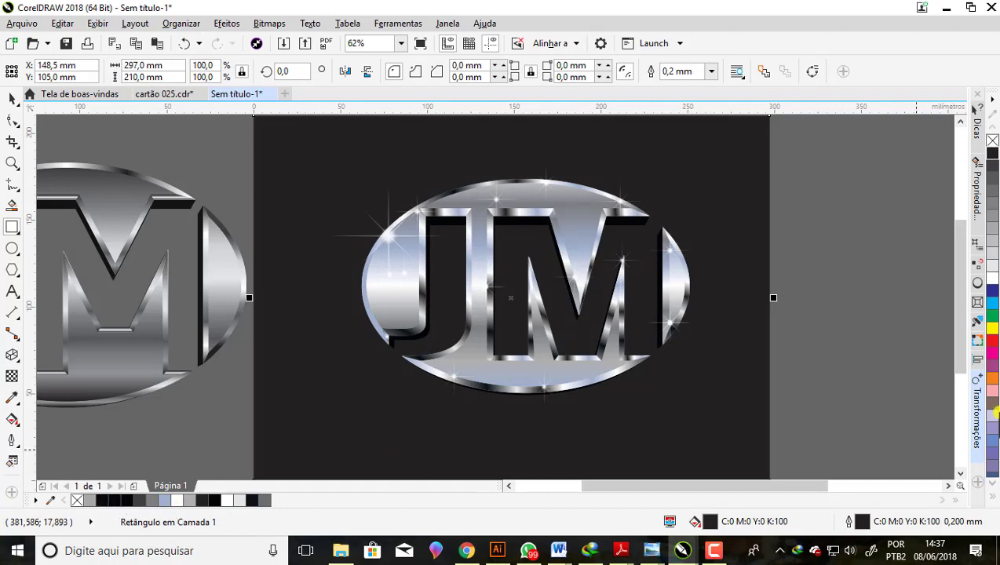
pyautogui.click(992, 291)
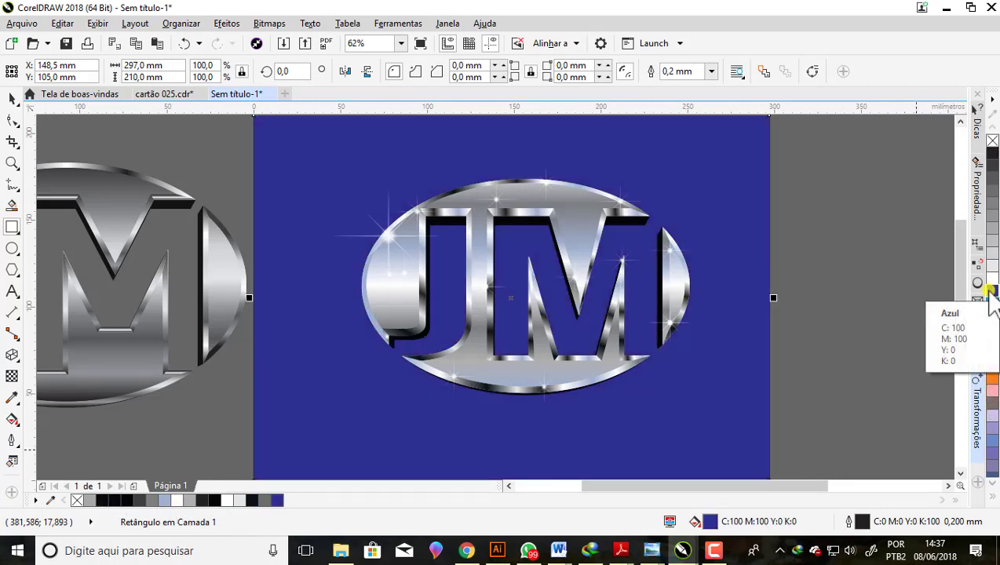
pyautogui.click(992, 330)
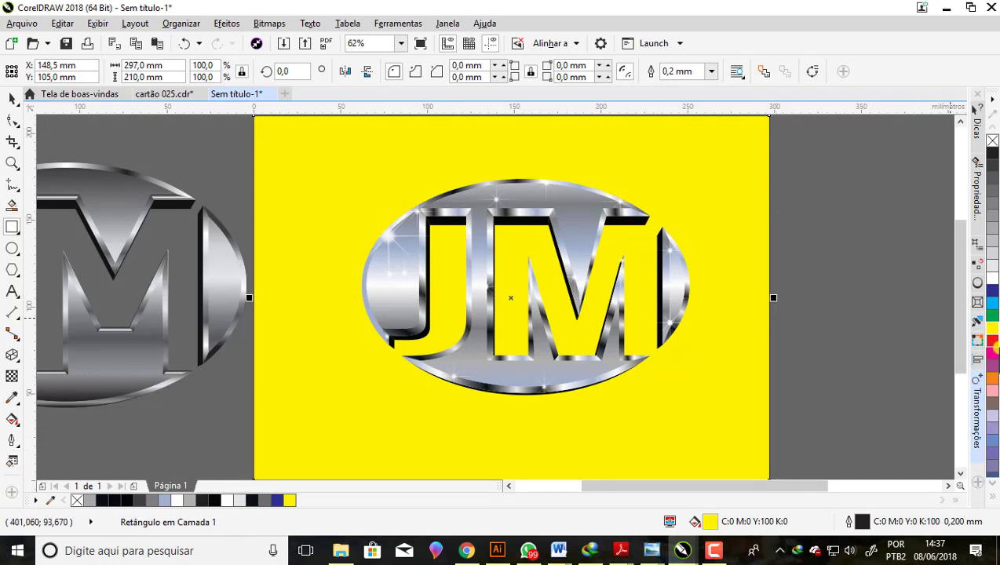
pyautogui.click(992, 342)
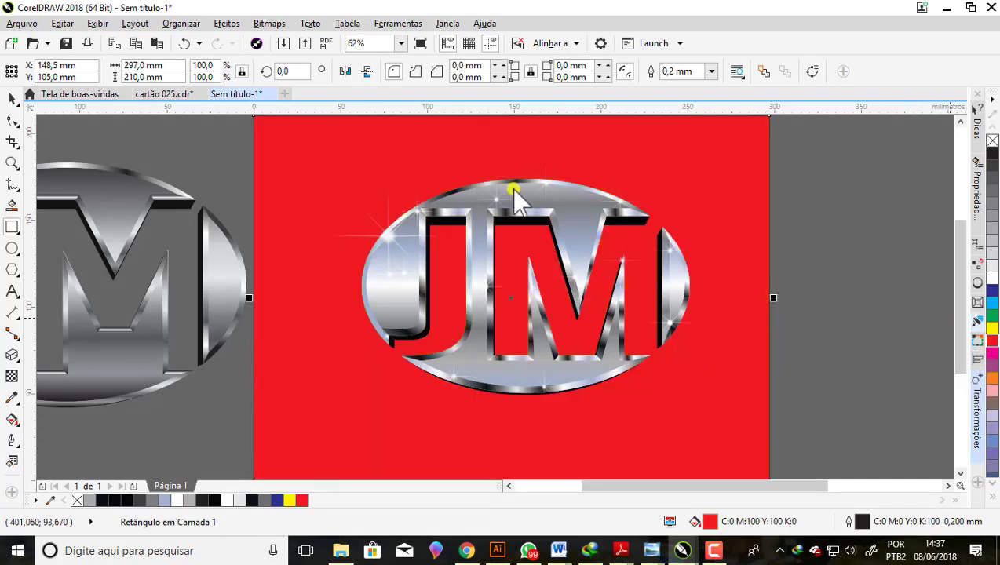
# - Zoom in on the page artwork and select the red rectangle
pyautogui.press('z')
pyautogui.scroll(-5, 310, 244)
pyautogui.moveTo(290, 217); pyautogui.dragTo(580, 344)
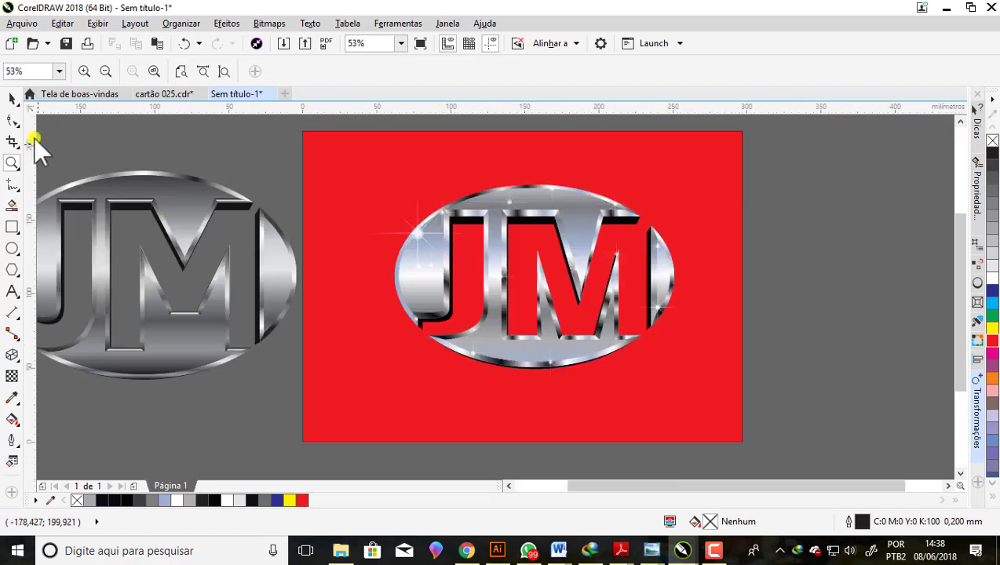
pyautogui.press('space')
pyautogui.click(424, 153)
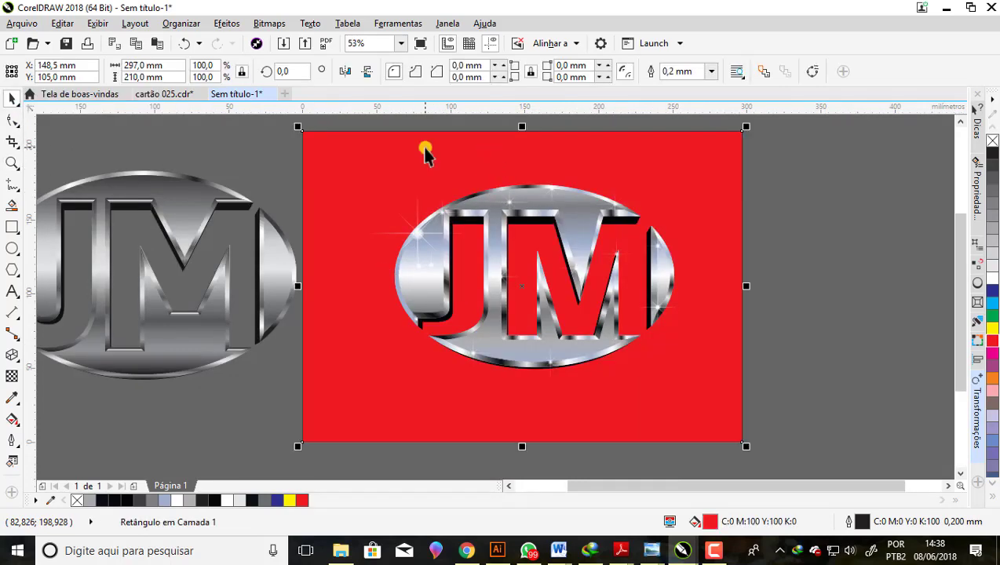
# - Apply a top-to-bottom linear gradient to the background and add a blue middle stop
pyautogui.press('g')
pyautogui.moveTo(483, 141); pyautogui.dragTo(493, 416)
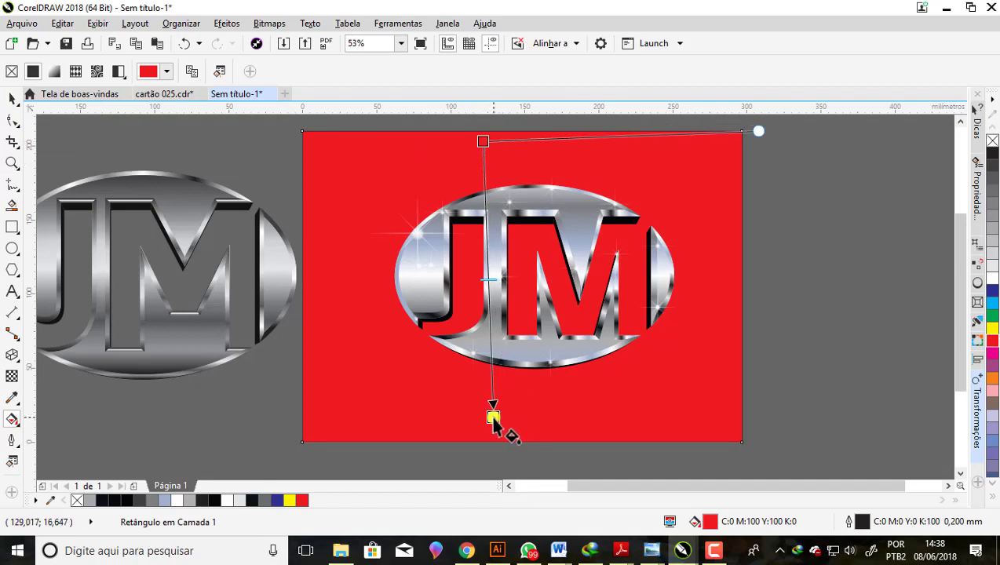
pyautogui.click(278, 501)
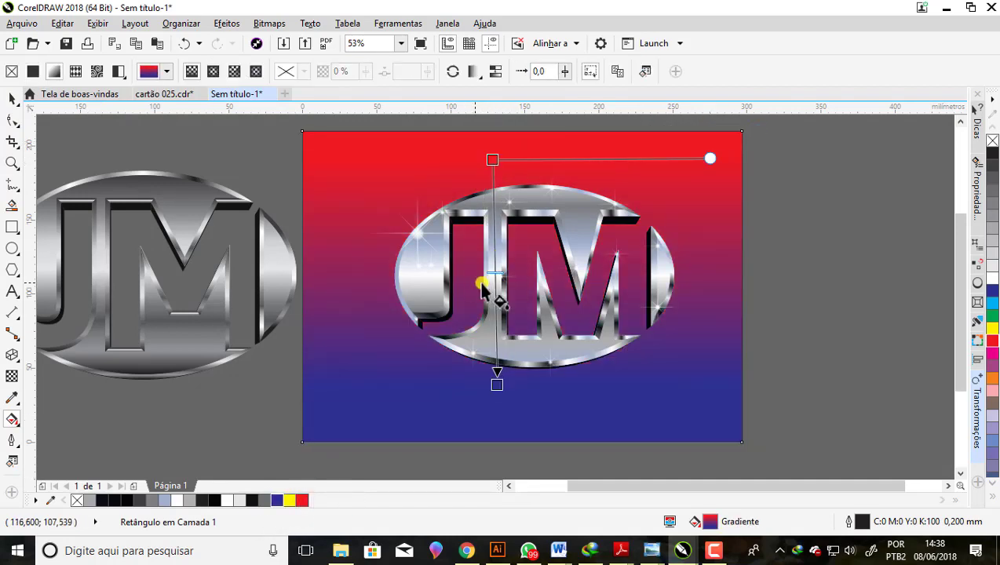
pyautogui.moveTo(276, 501); pyautogui.dragTo(495, 284)
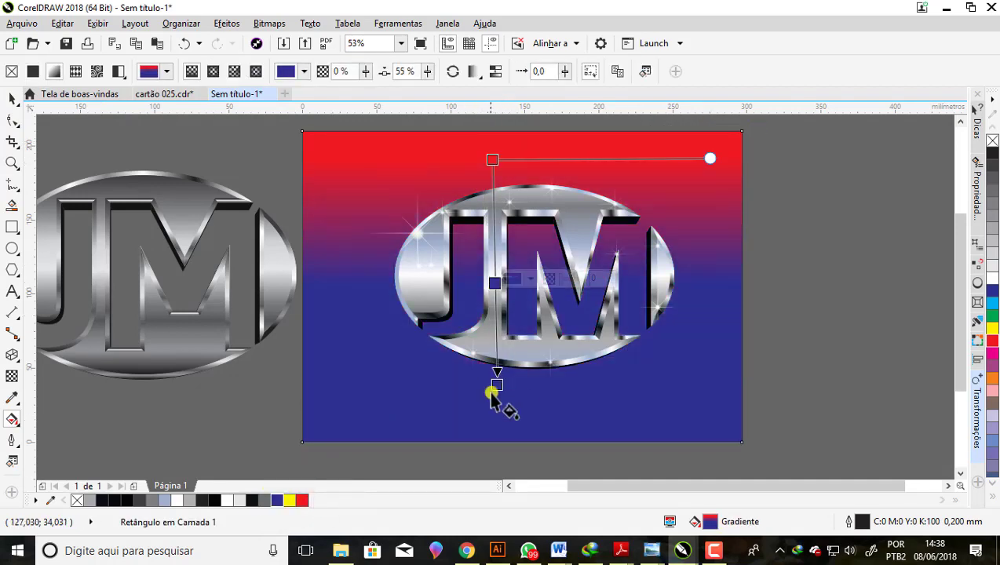
# - Darken the lower part of the gradient to navy
pyautogui.click(514, 380)
pyautogui.click(592, 279)
pyautogui.moveTo(592, 279); pyautogui.dragTo(598, 308)
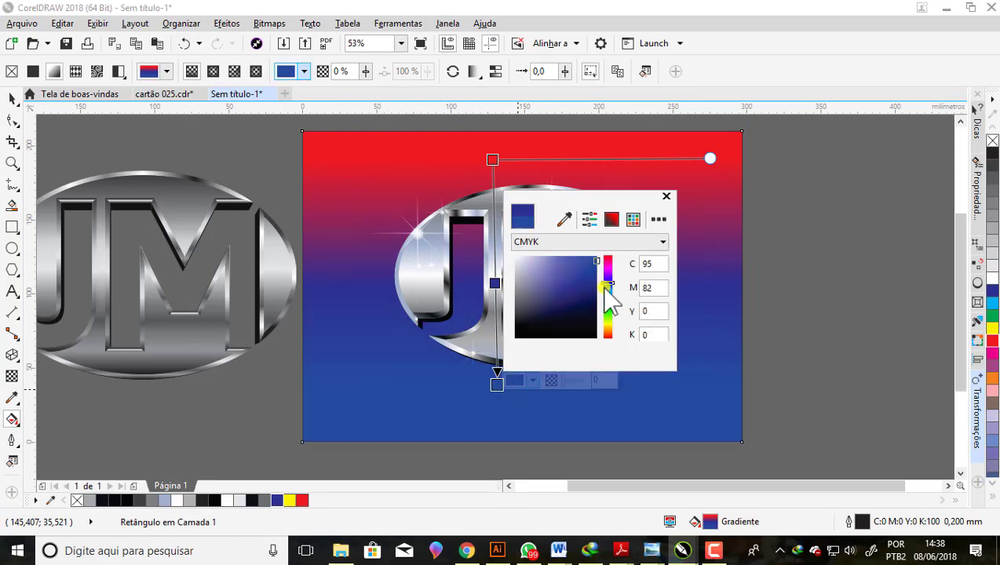
pyautogui.press('Escape')
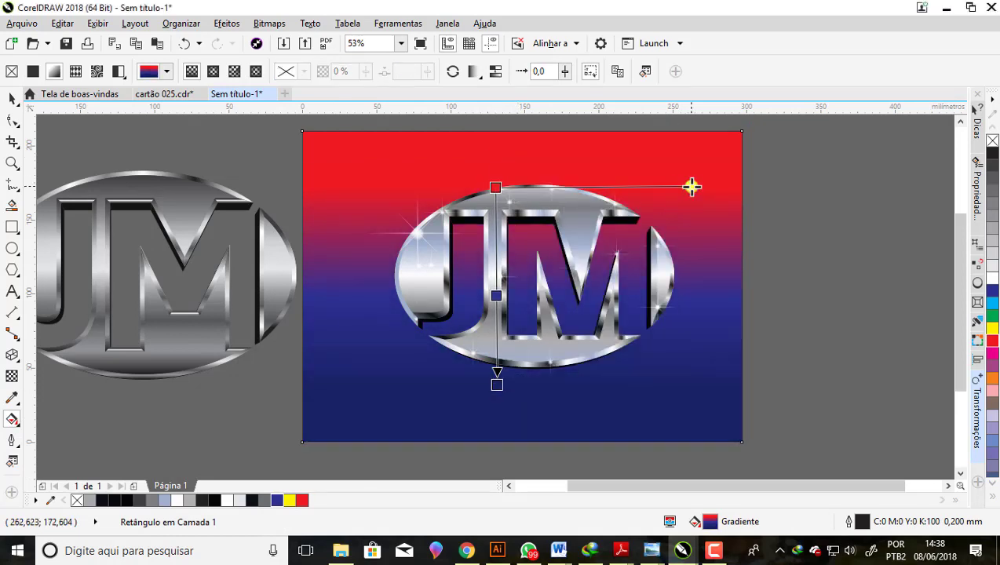
pyautogui.press('space')
# - Set the top gradient colour to light blue and the bottom stop to near black
pyautogui.press('g')
pyautogui.click(993, 302)
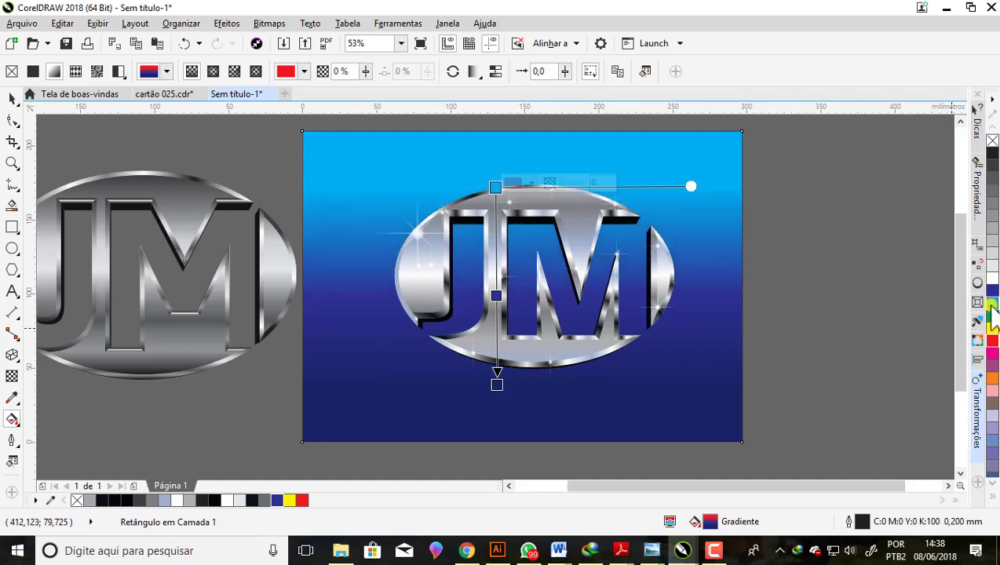
pyautogui.doubleClick(496, 385)
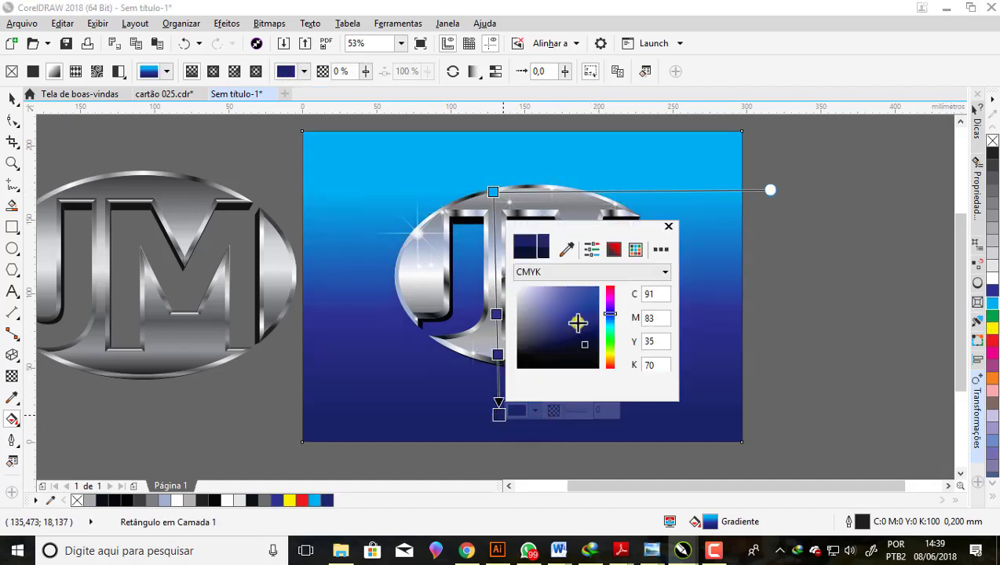
pyautogui.click(578, 329)
pyautogui.press('Escape')
# - Add a black stop to the lower background and extend the gradient end to the rectangle's bottom edge
pyautogui.click(501, 297)
pyautogui.doubleClick(496, 340)
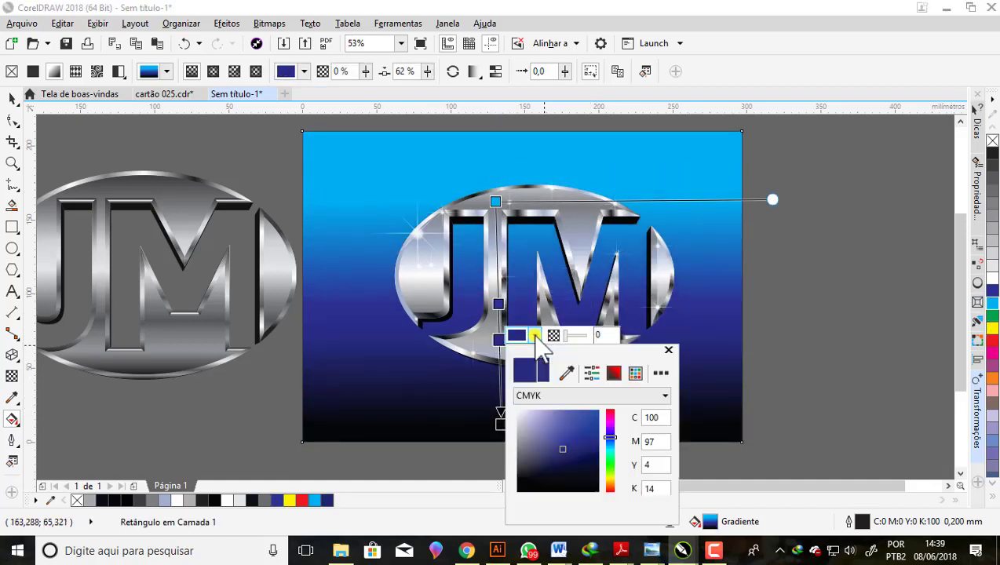
pyautogui.click(598, 495)
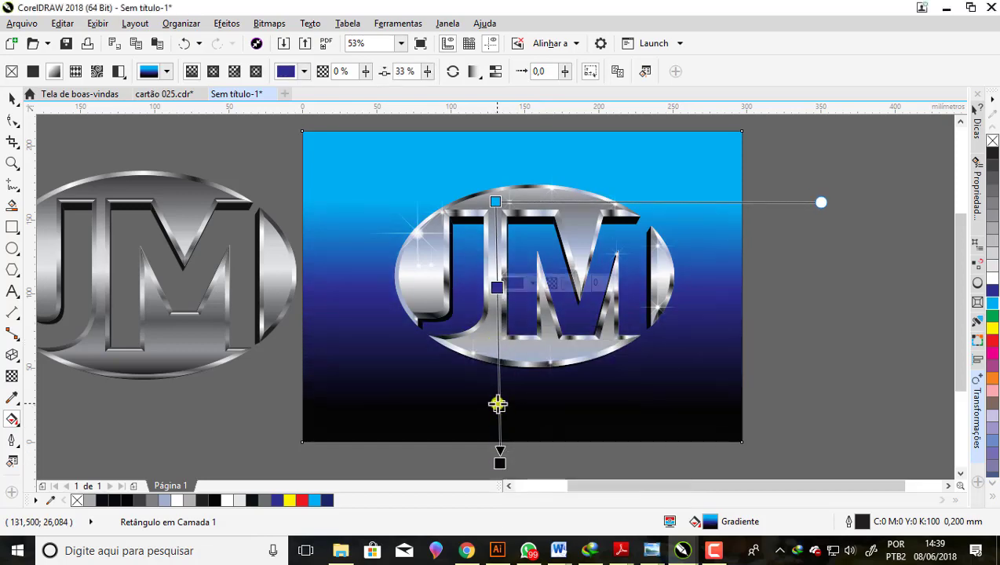
pyautogui.moveTo(495, 340); pyautogui.dragTo(493, 402)
pyautogui.scroll(-1, 495, 384)
pyautogui.click(532, 390)
pyautogui.click(495, 297)
pyautogui.scroll(-2, 493, 413)
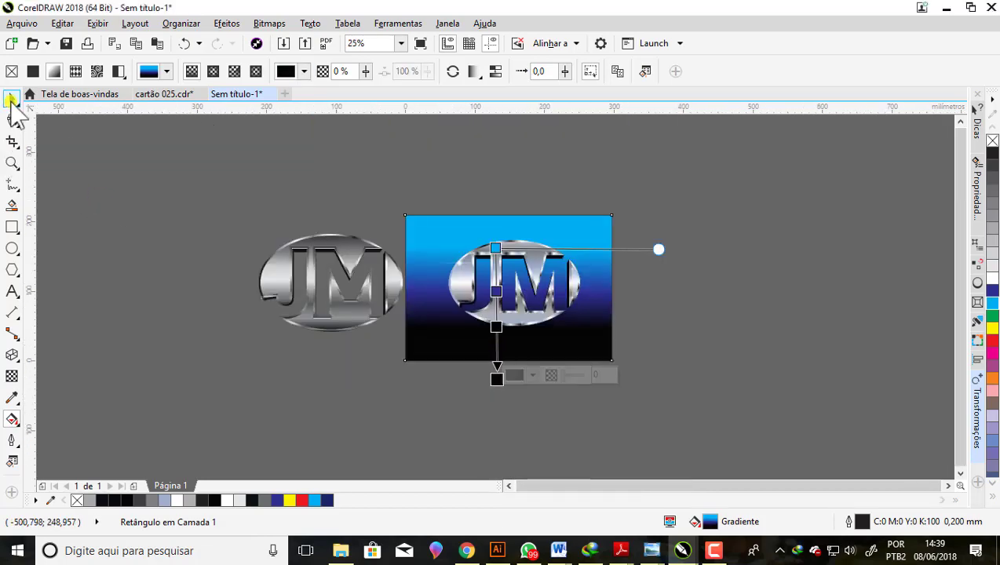
# - Delete the spare chrome JM logo left of the page, then zoom to page and preview full screen
pyautogui.click(12, 98)
pyautogui.click(397, 176)
pyautogui.click(308, 253)
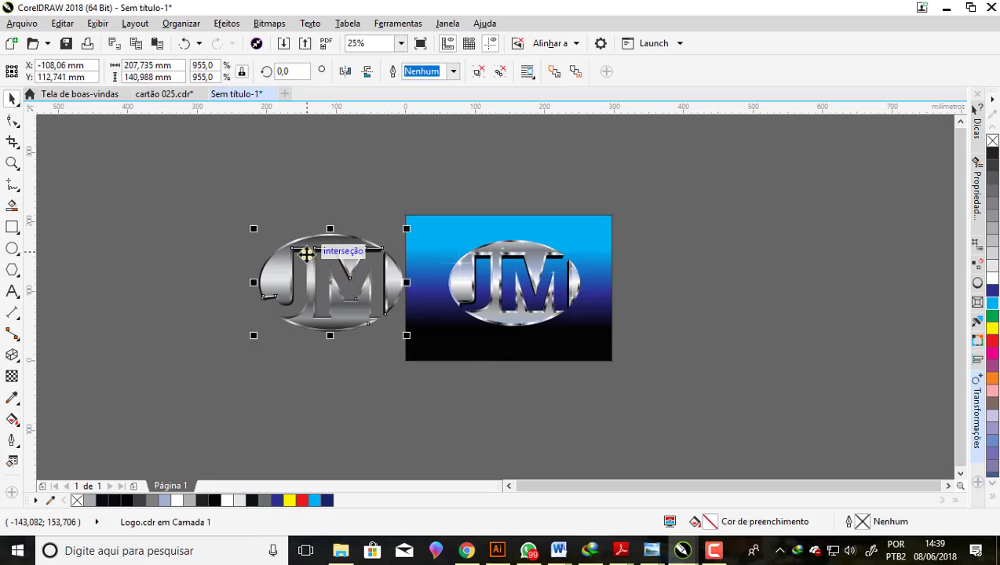
pyautogui.press('Delete')
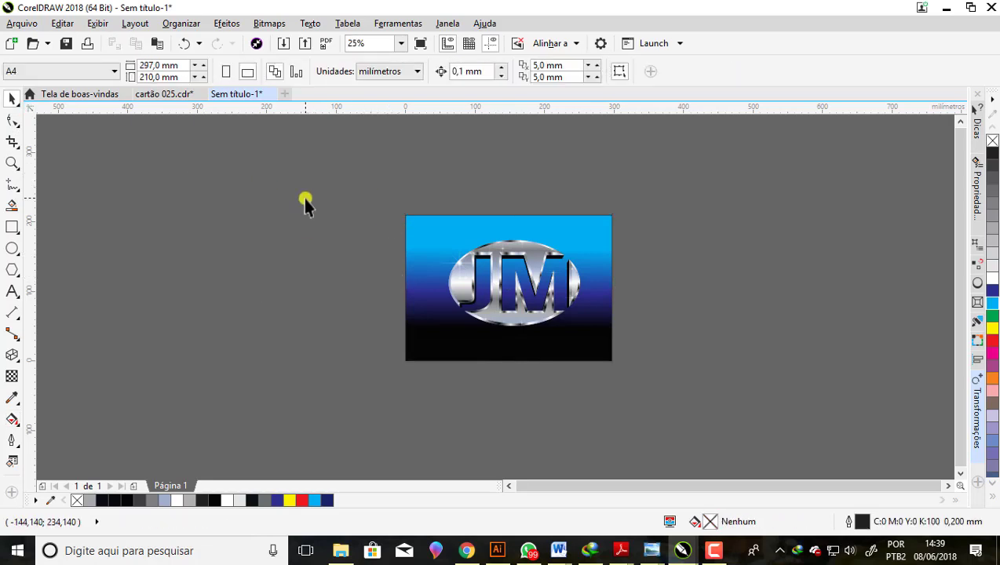
pyautogui.hotkey('shift', 'F4')
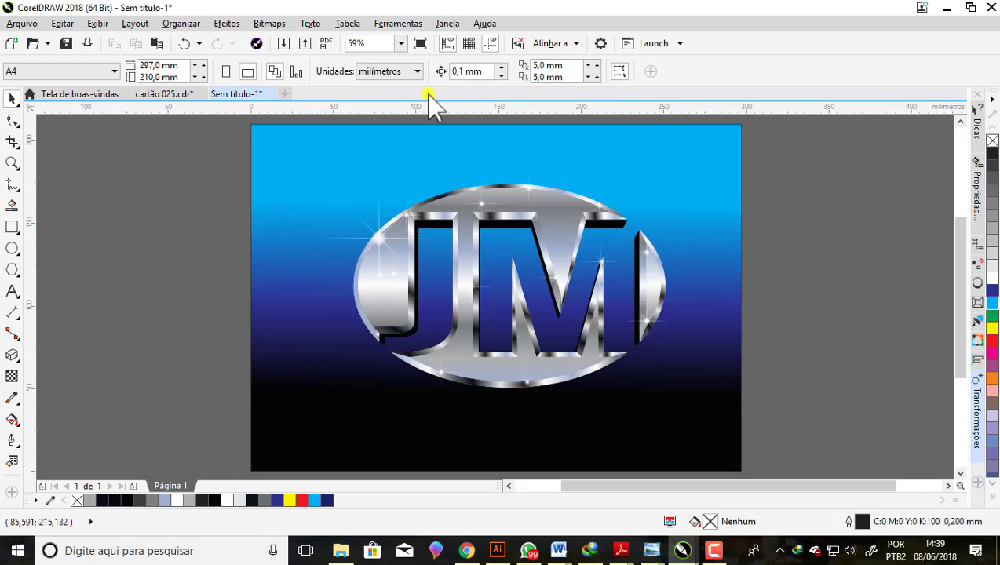
pyautogui.click(420, 43)
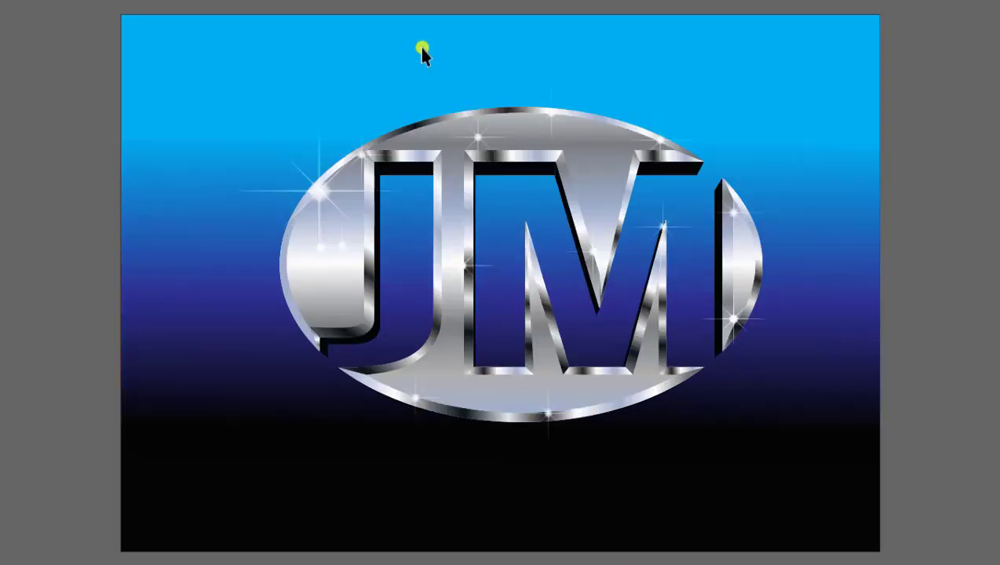